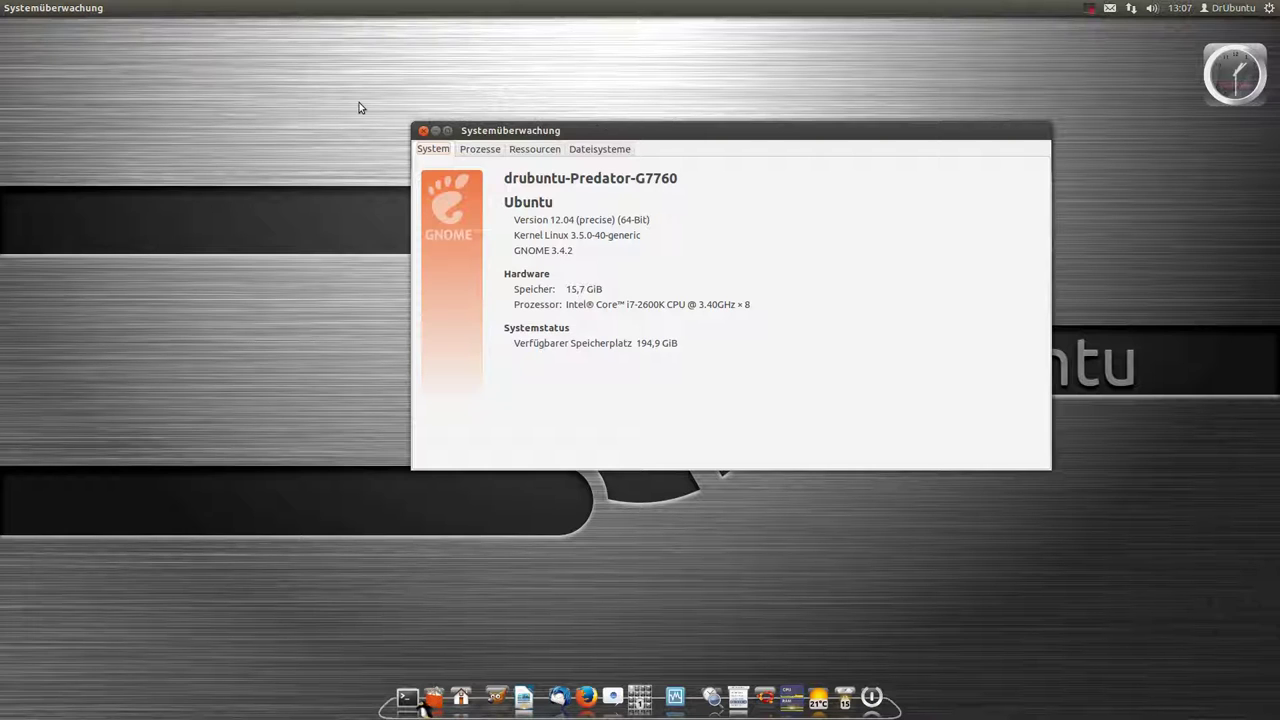
drag(717, 138, 671, 171)
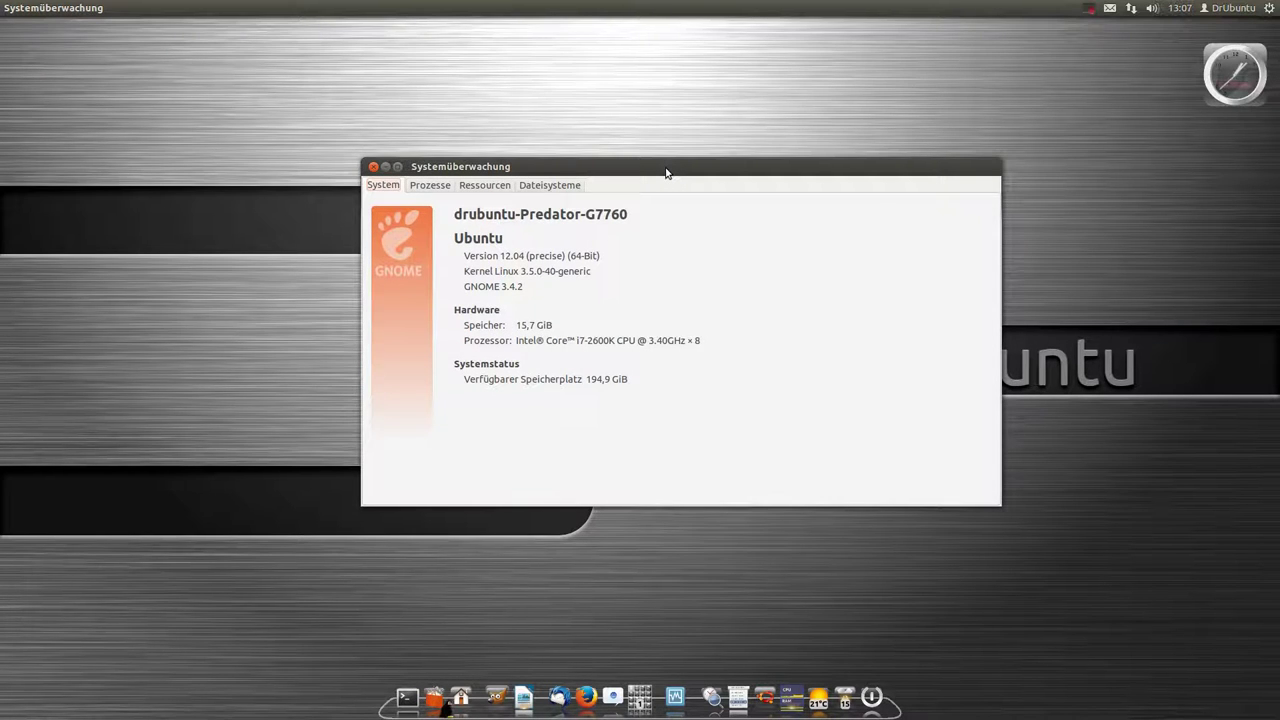
drag(662, 172, 682, 177)
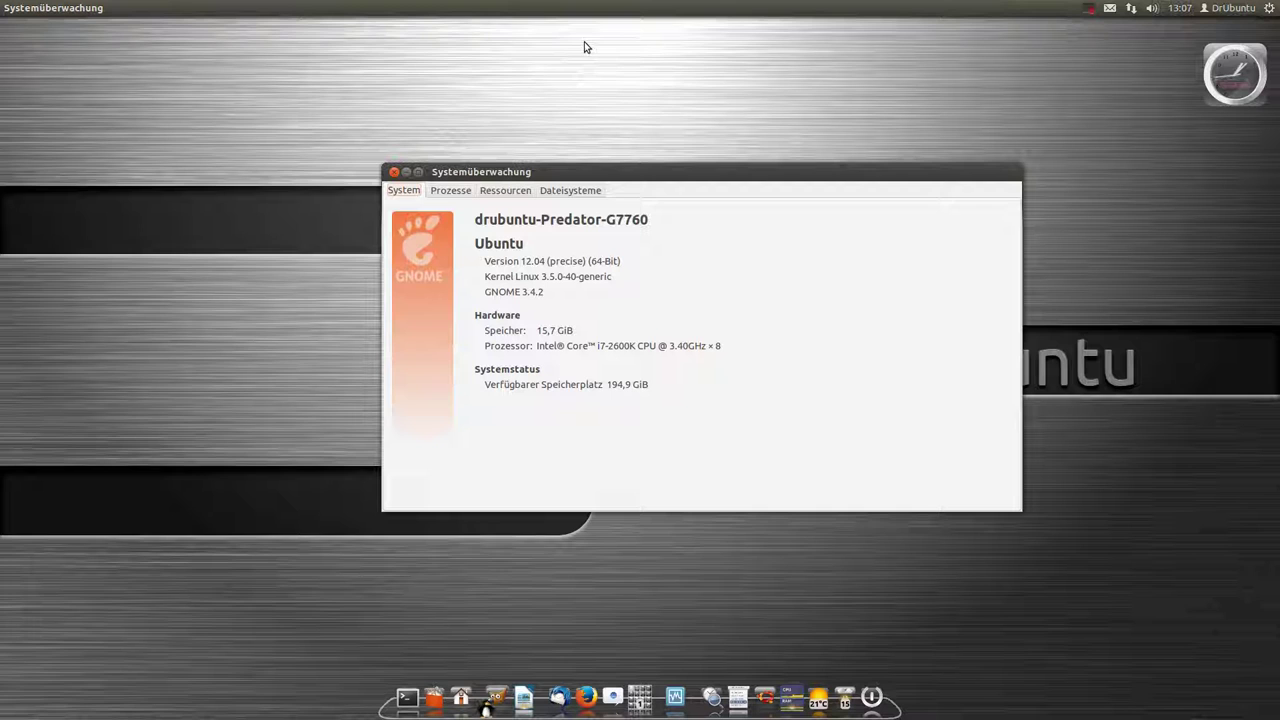
drag(703, 174, 700, 191)
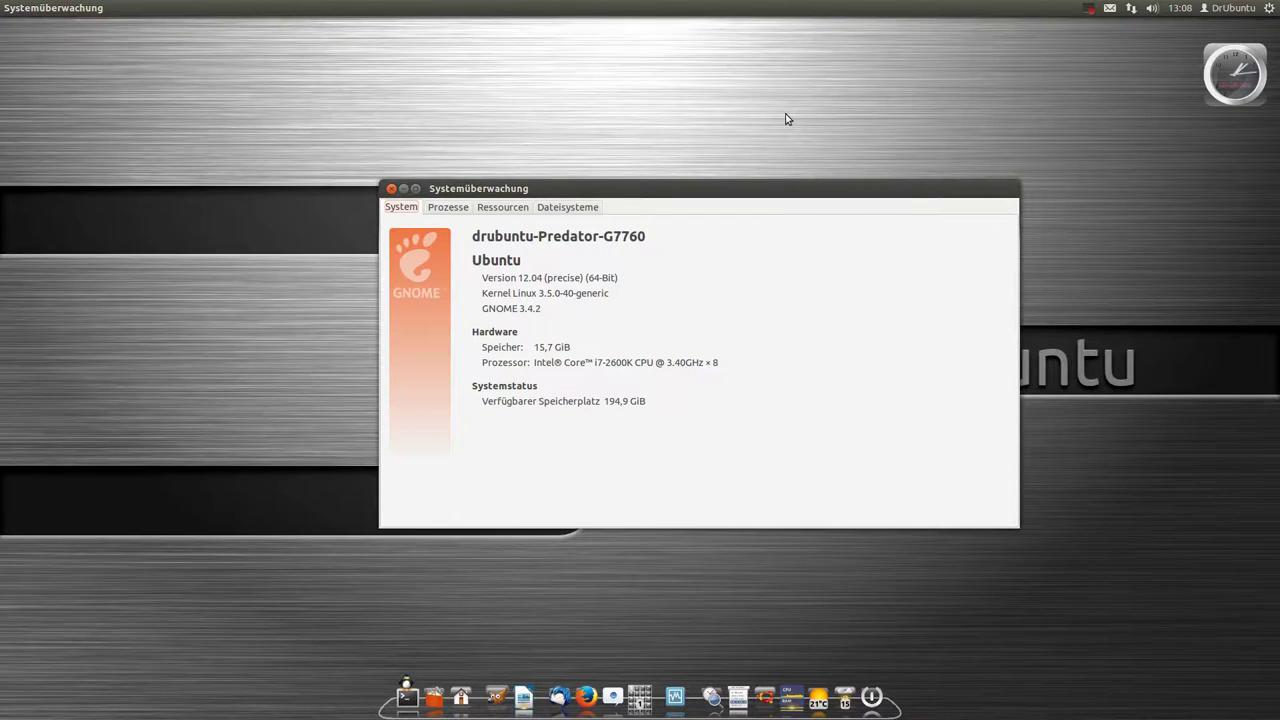
- Switch to the VirtualBox Manager and start a new virtual machine named "win 7" with guest type Microsoft Windows, Windows 7
key(ctrl+alt+Right)
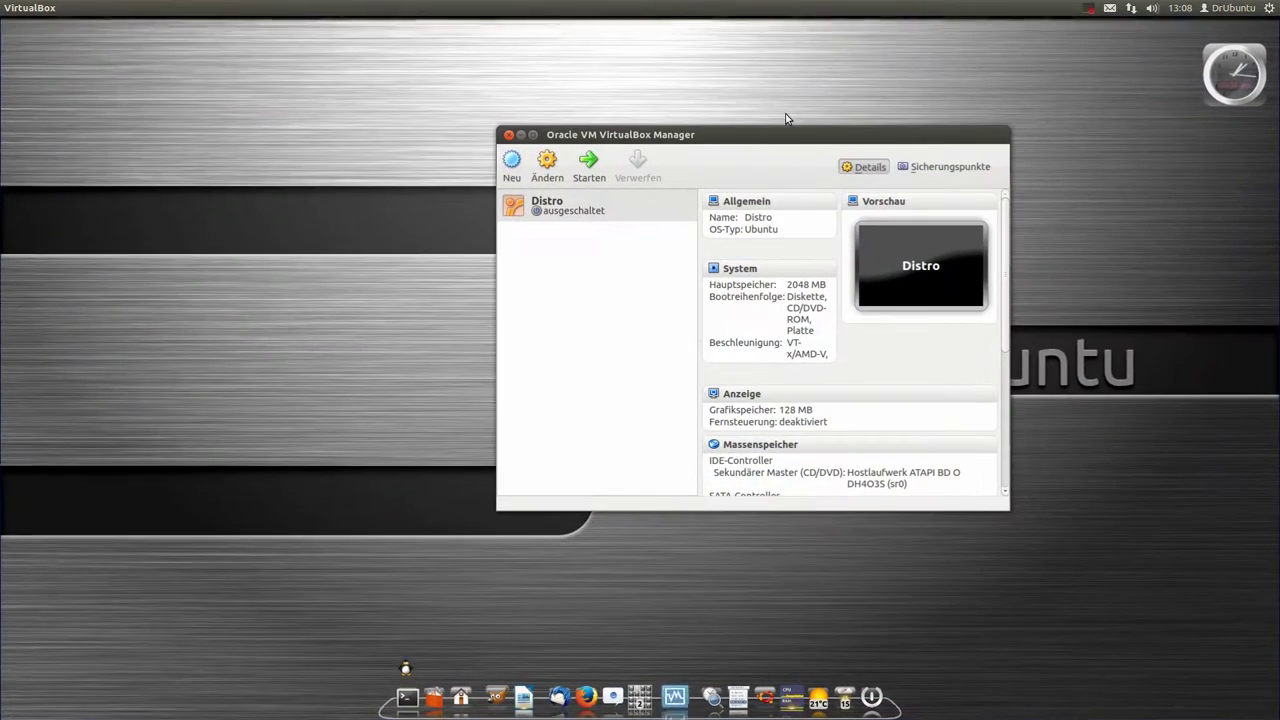
drag(760, 131, 628, 120)
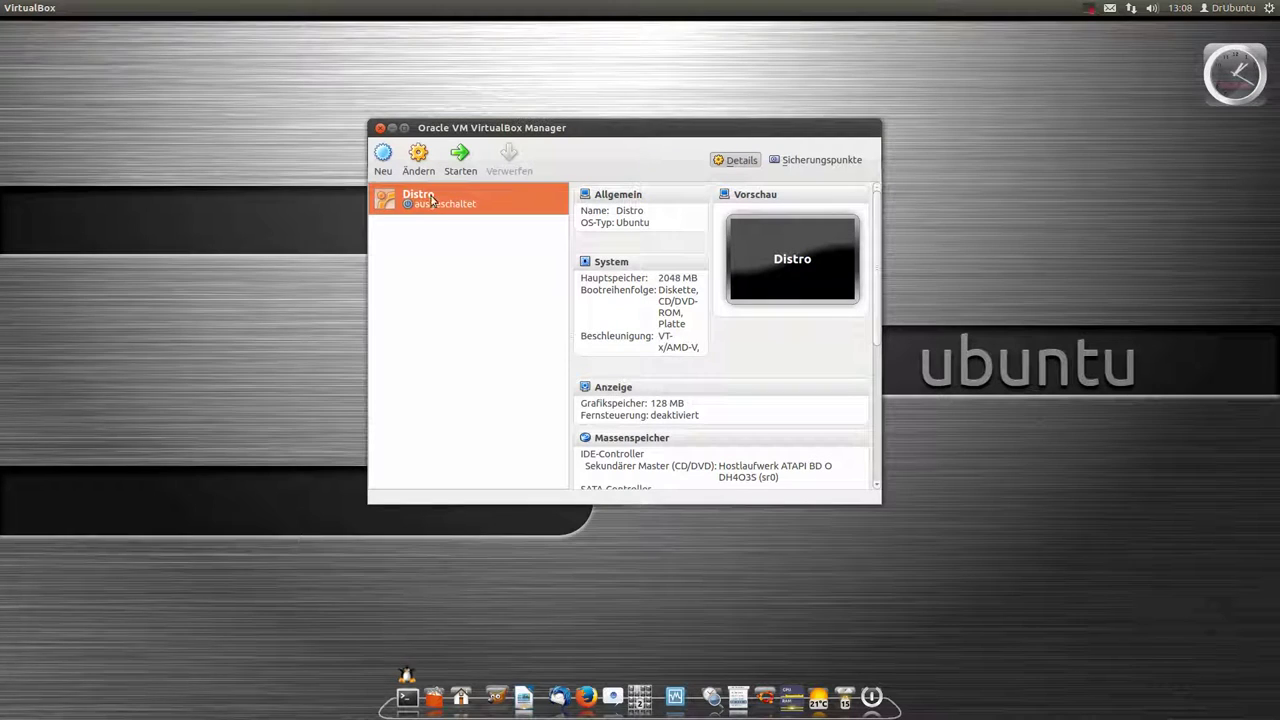
click(392, 158)
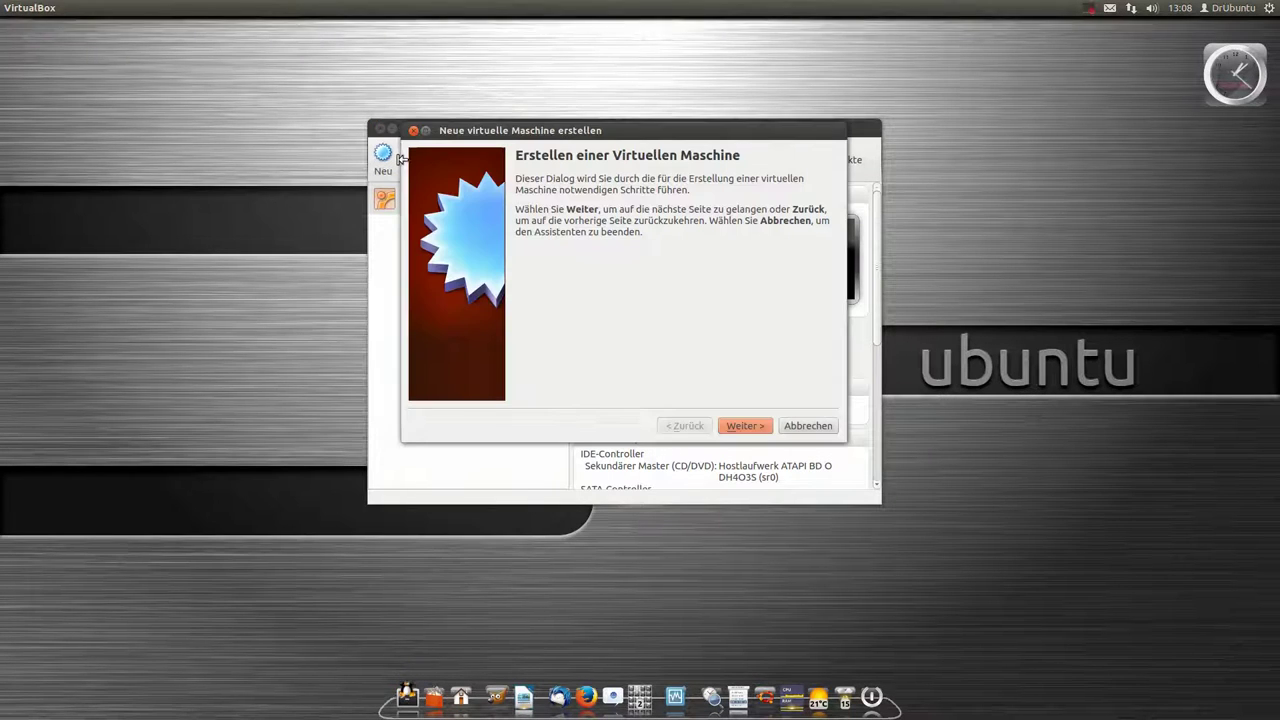
click(745, 425)
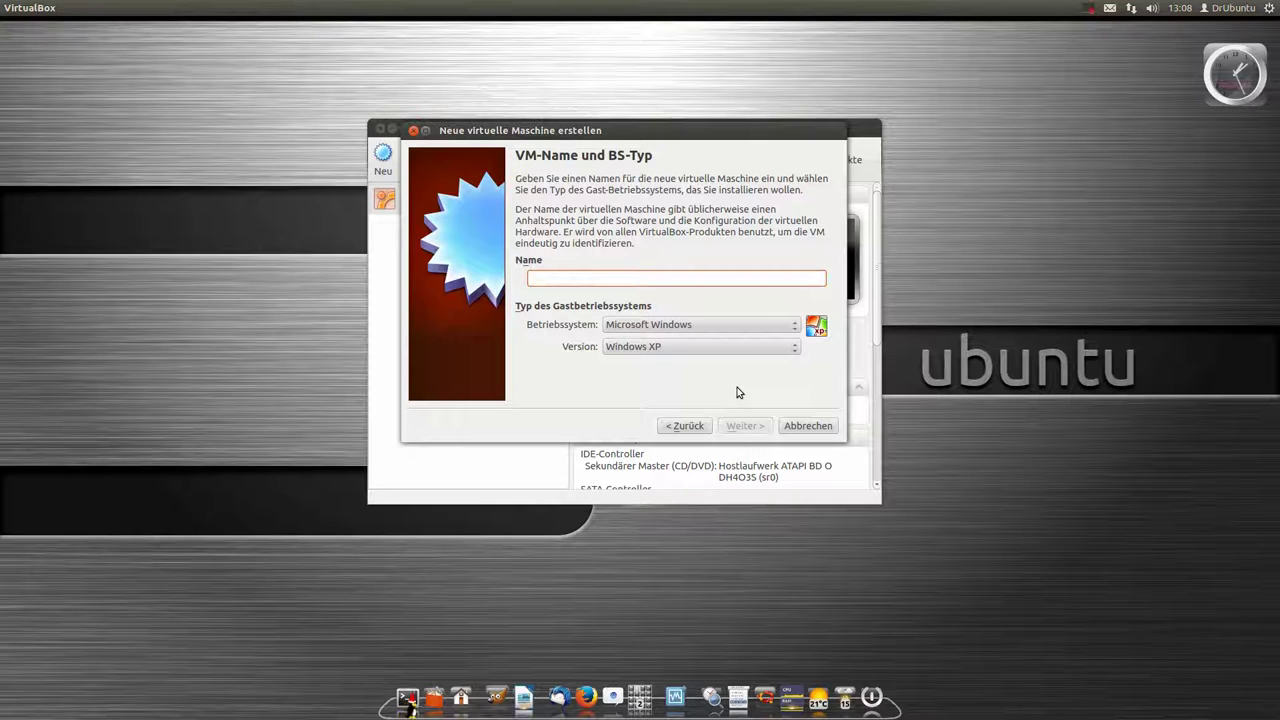
text(win 7)
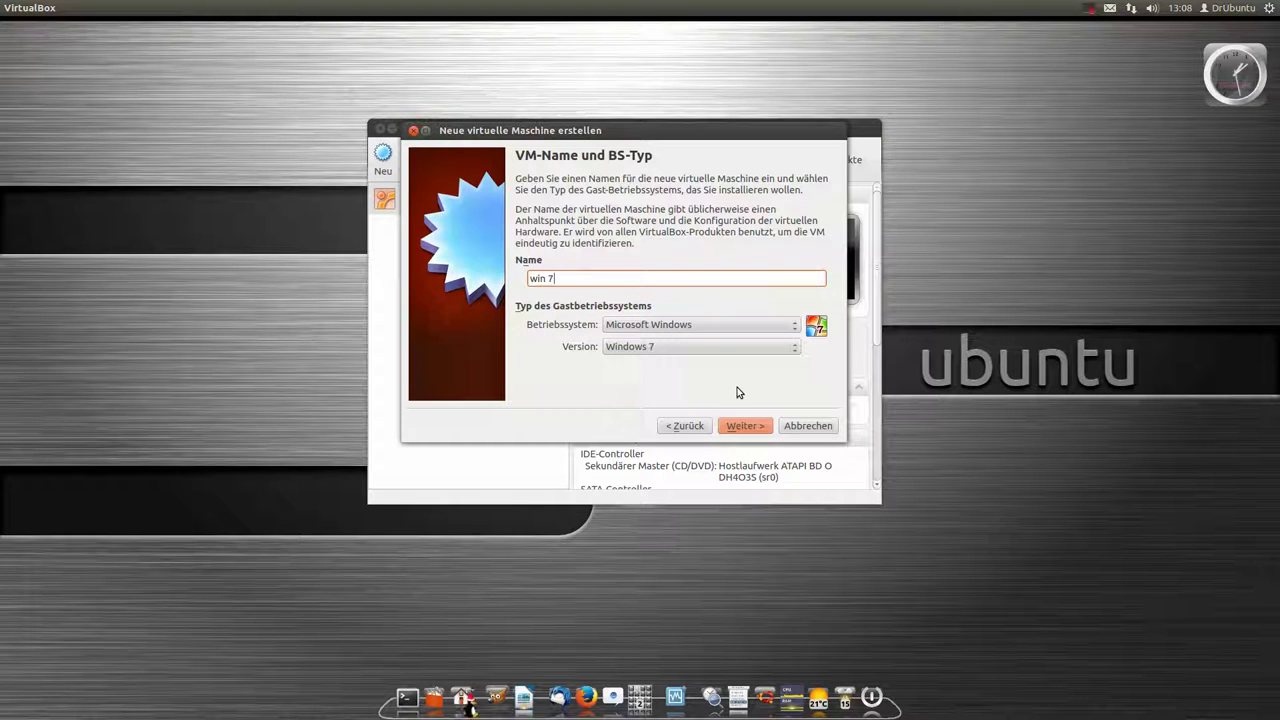
click(765, 427)
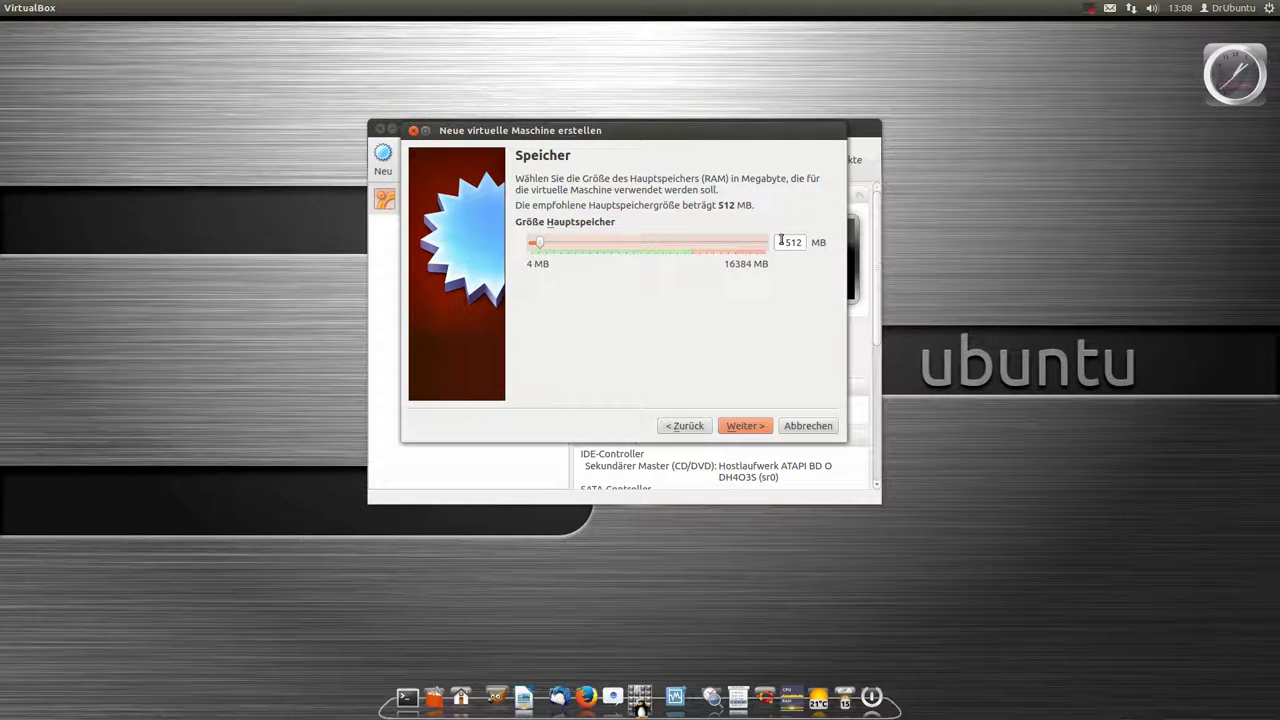
- Set the new virtual machine's main memory to 3000 MB
drag(781, 241, 840, 242)
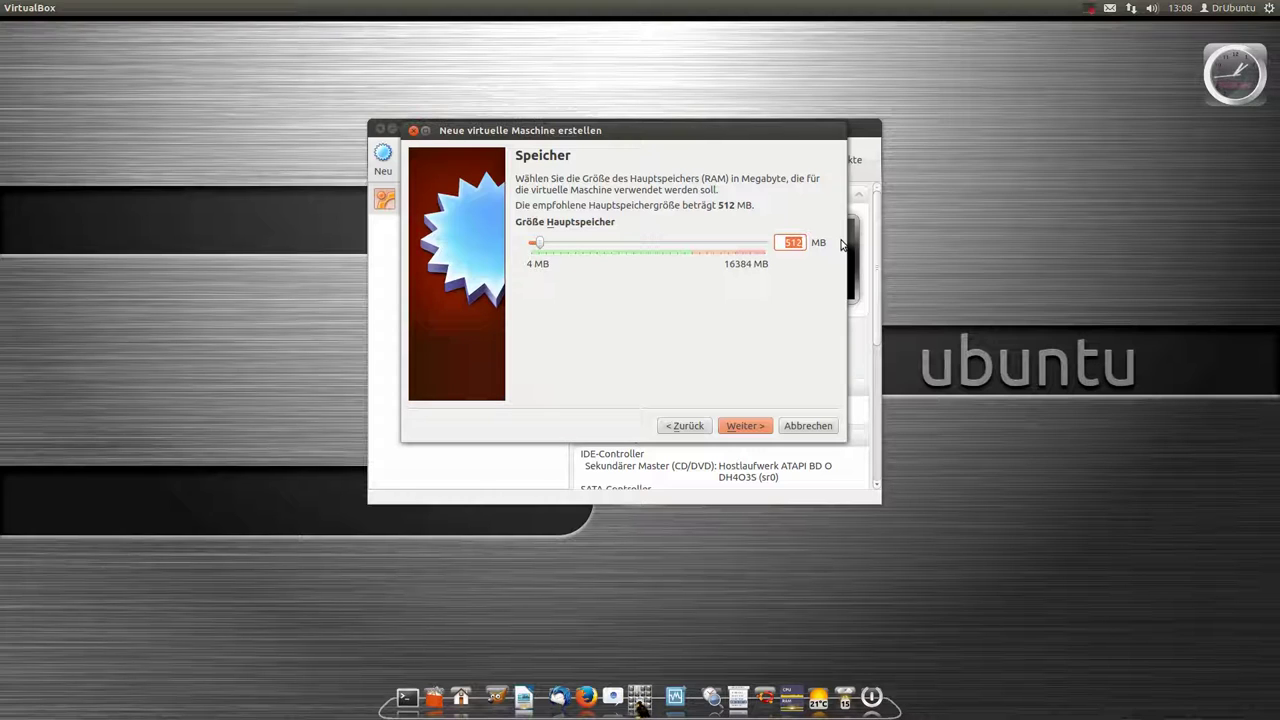
text(3000)
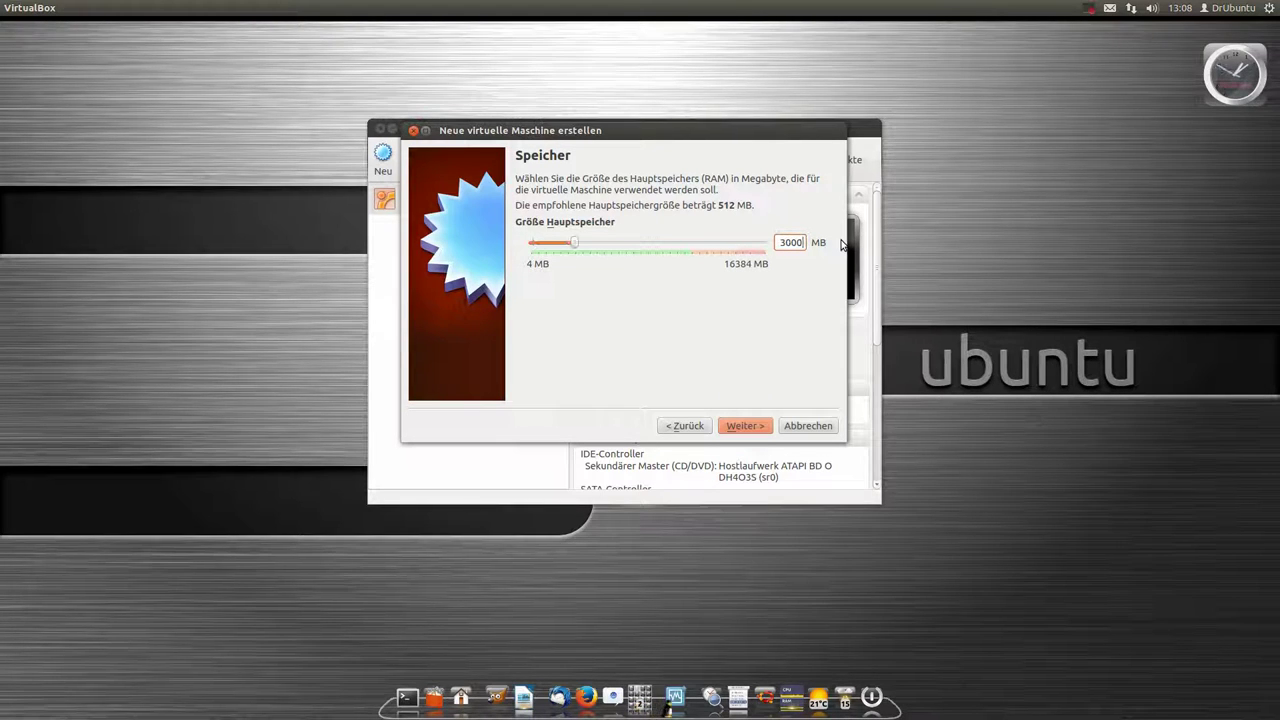
click(740, 425)
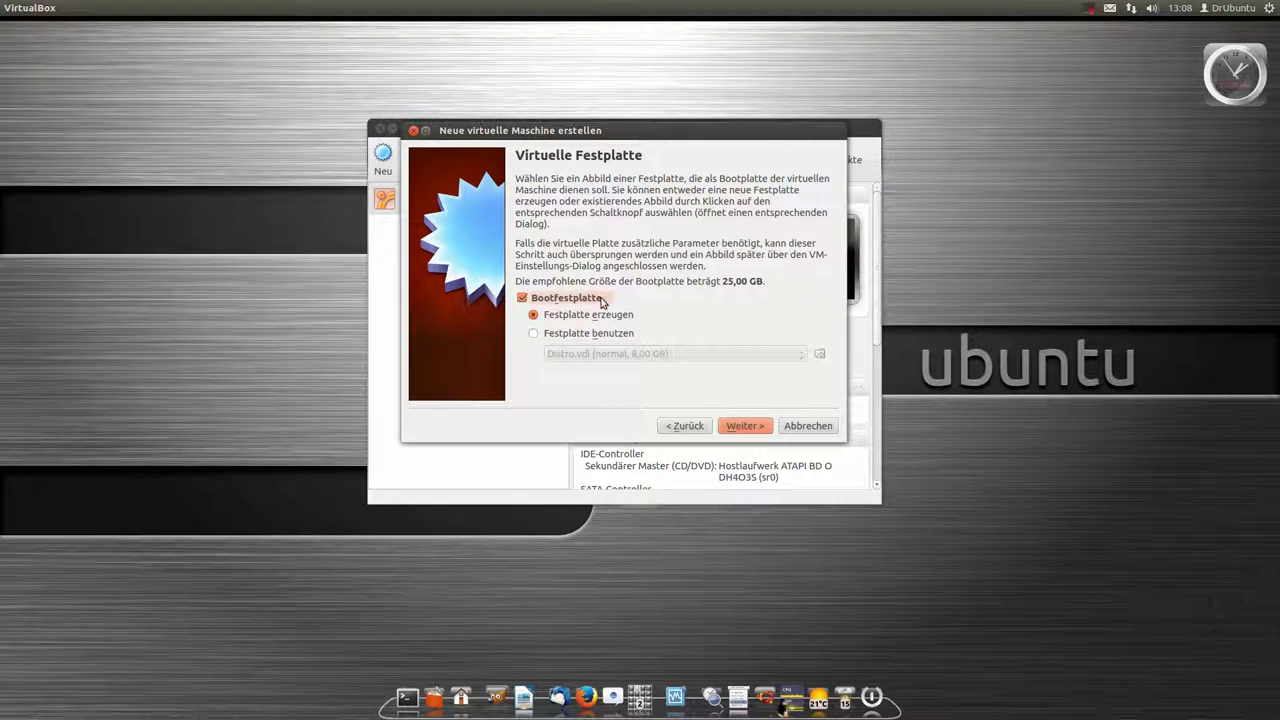
- Create a dynamically allocated 100 GB VDI boot disk named "win 7" and finish creating the virtual machine
click(757, 430)
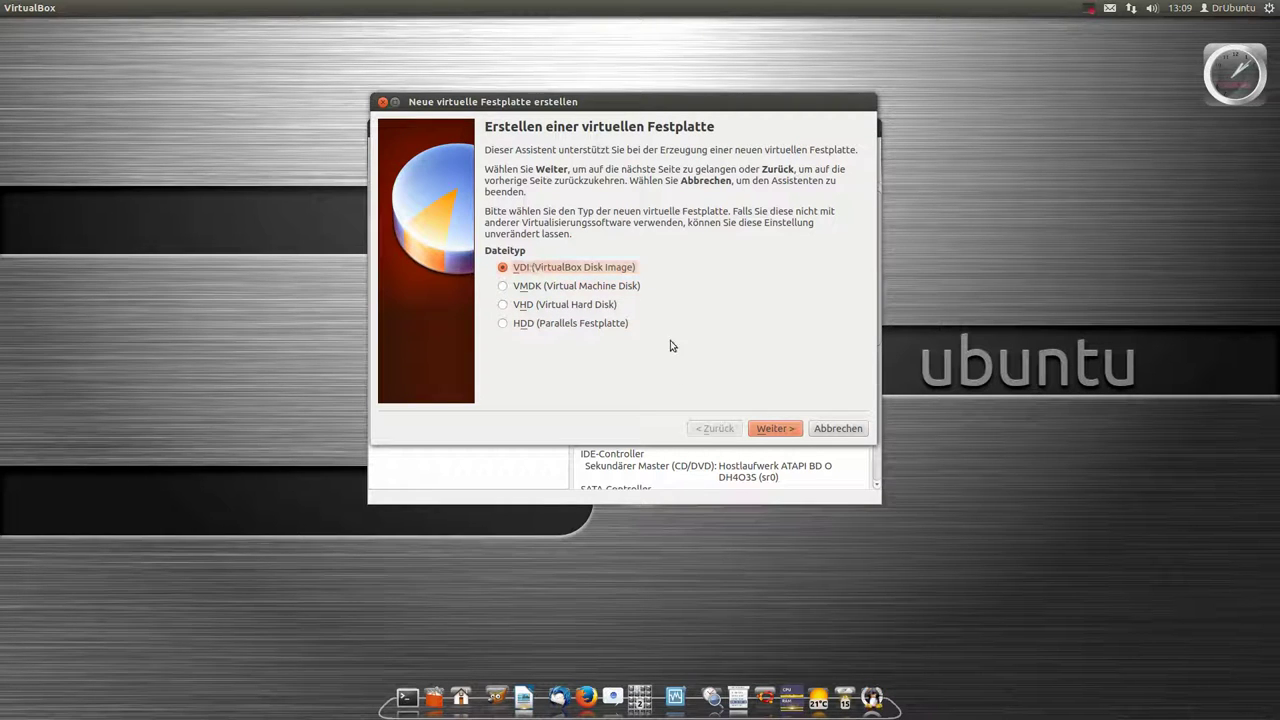
click(788, 430)
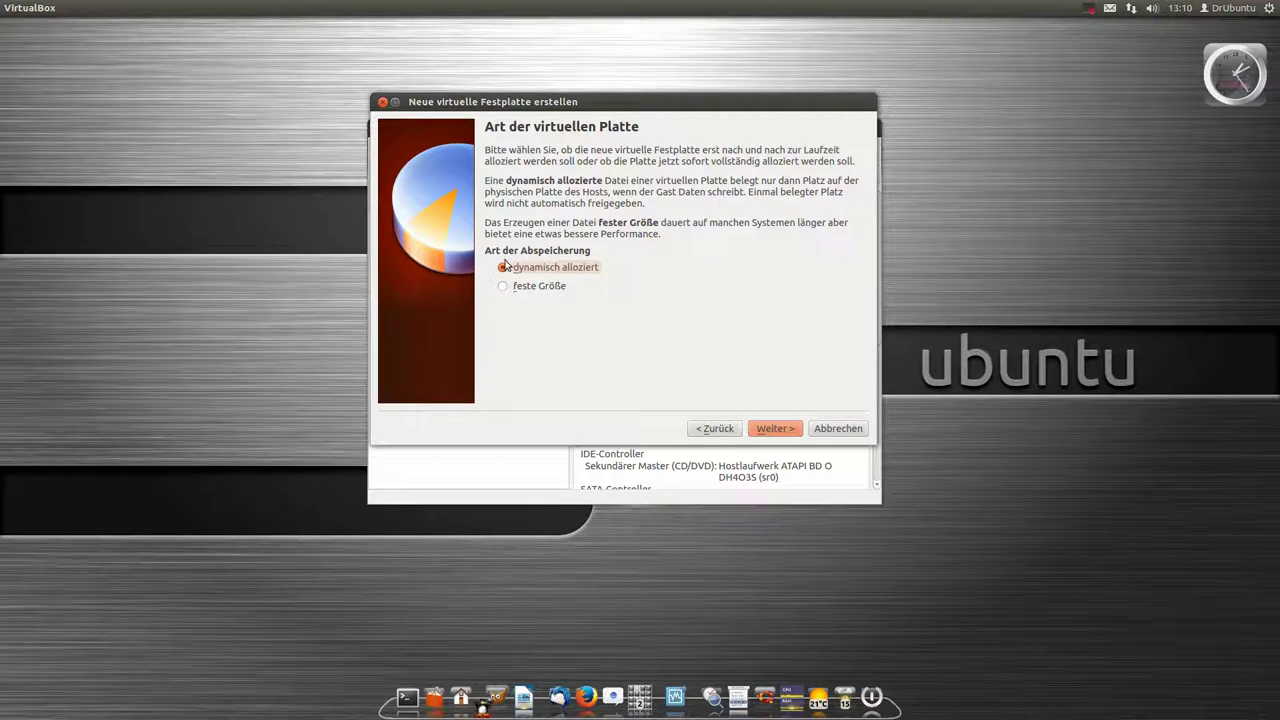
click(783, 429)
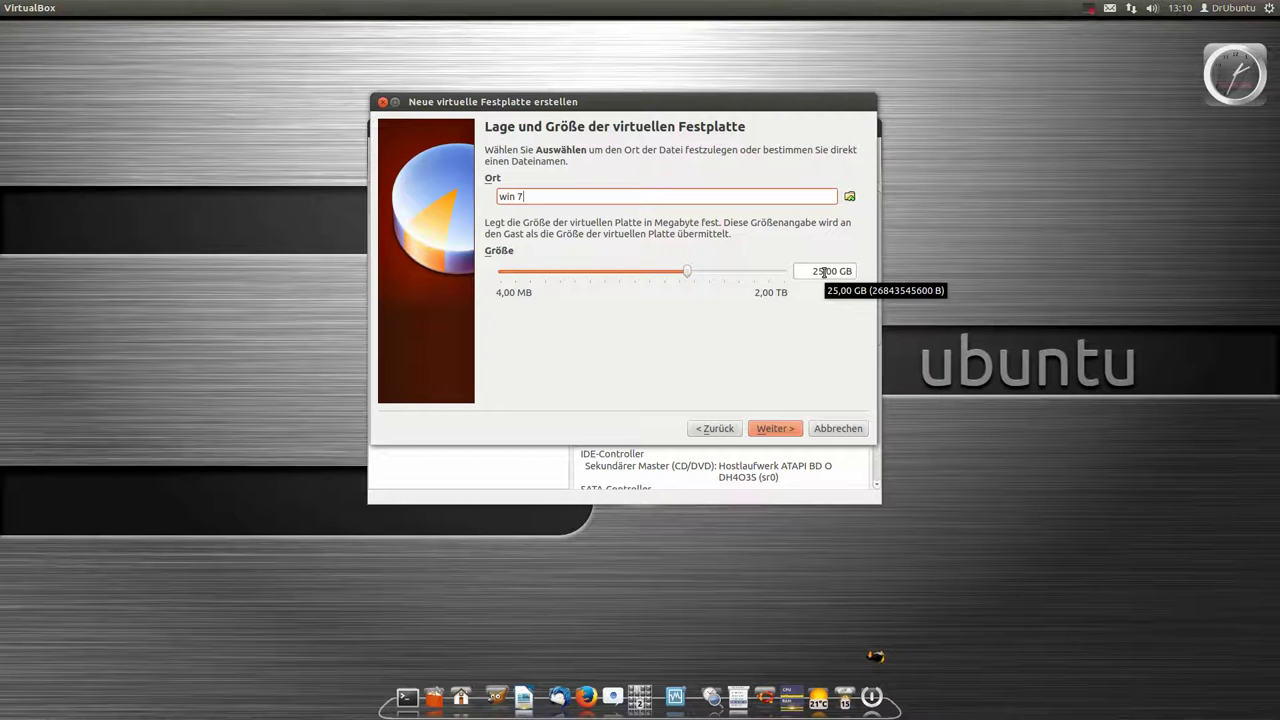
drag(824, 272, 806, 272)
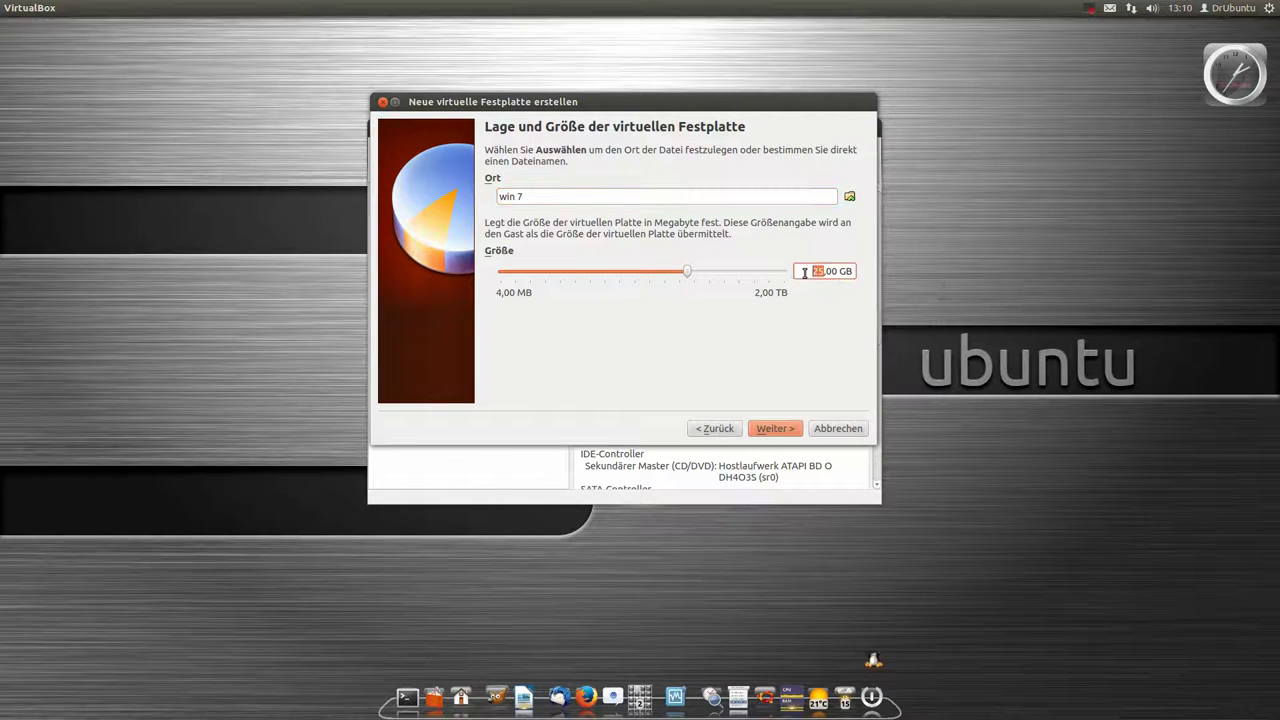
text(10)
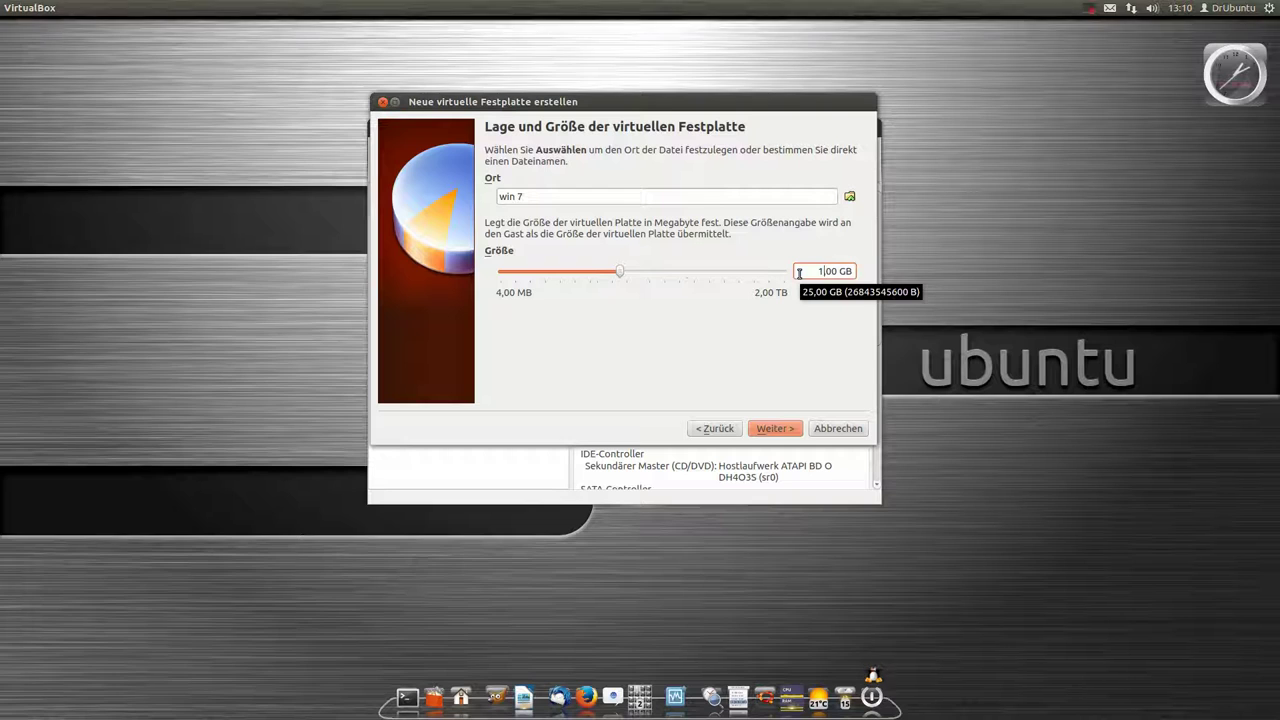
text(0)
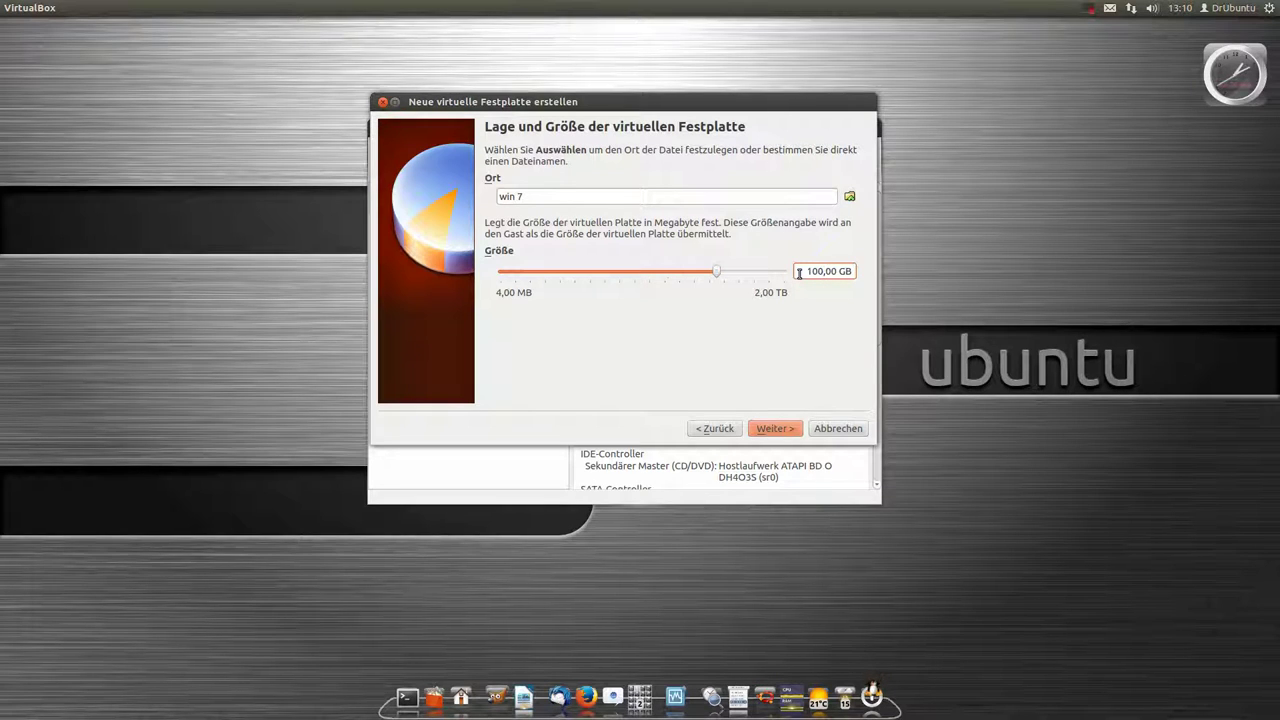
click(785, 437)
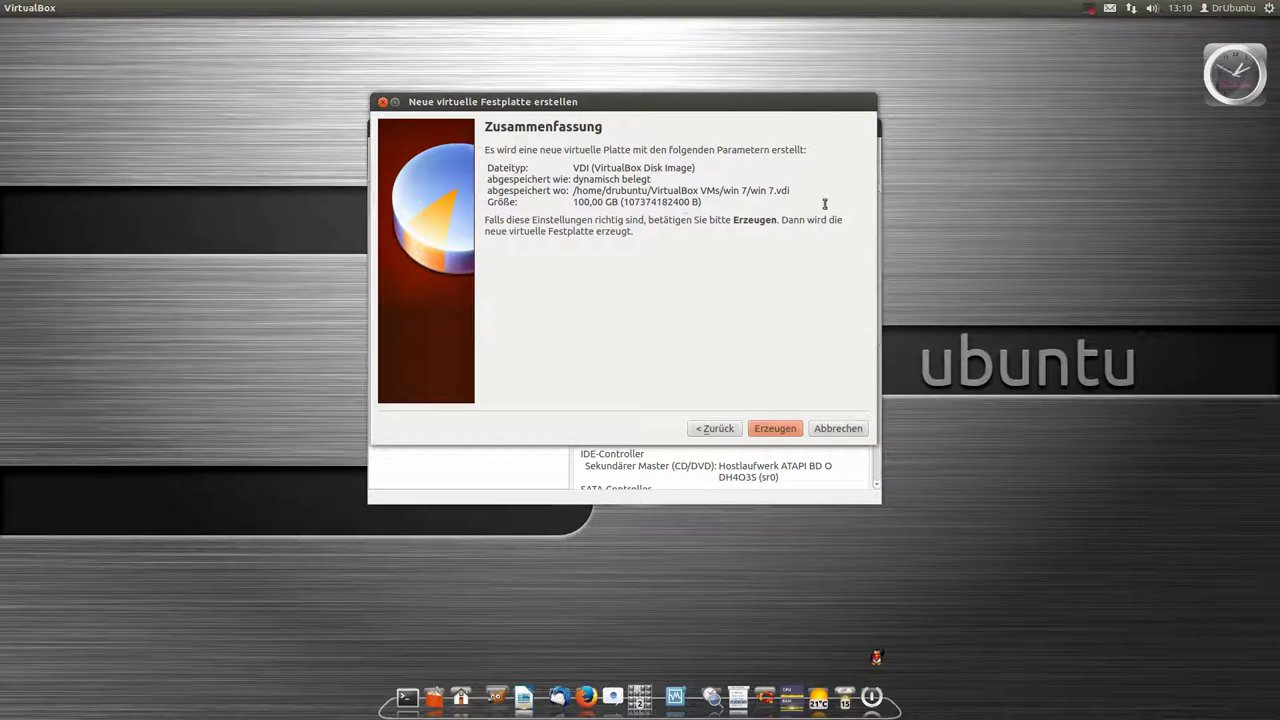
click(788, 434)
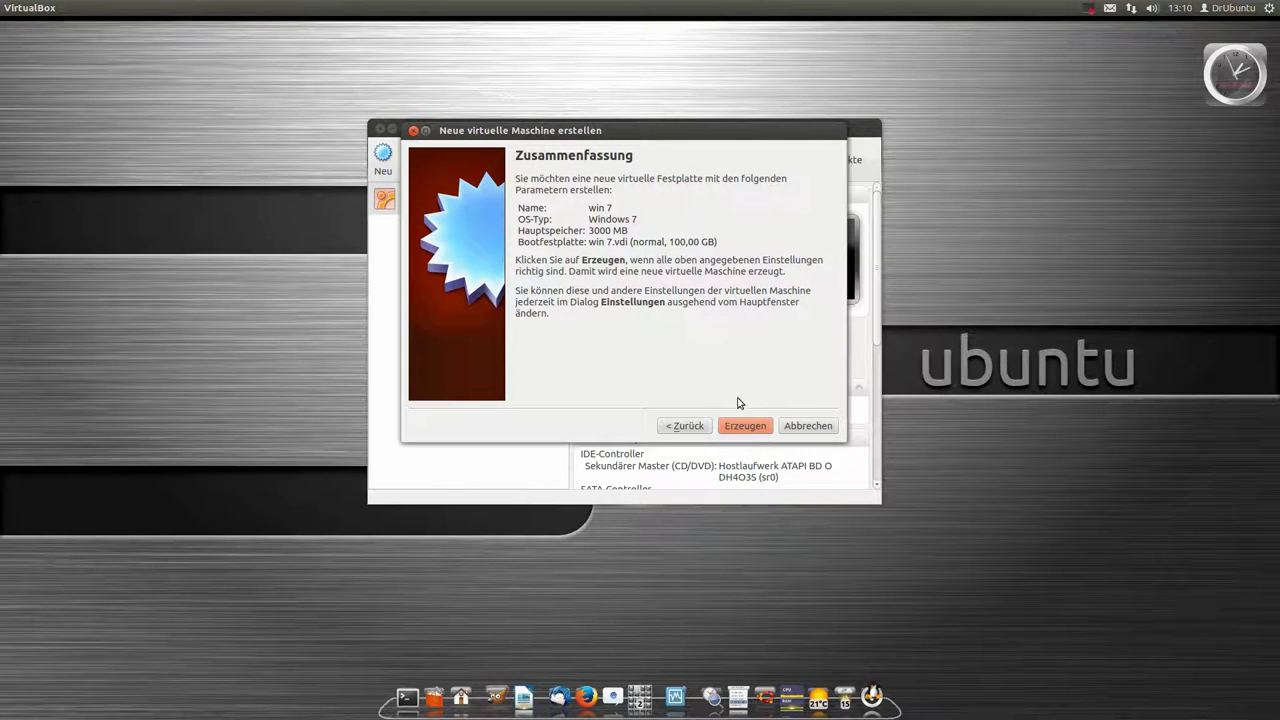
click(748, 425)
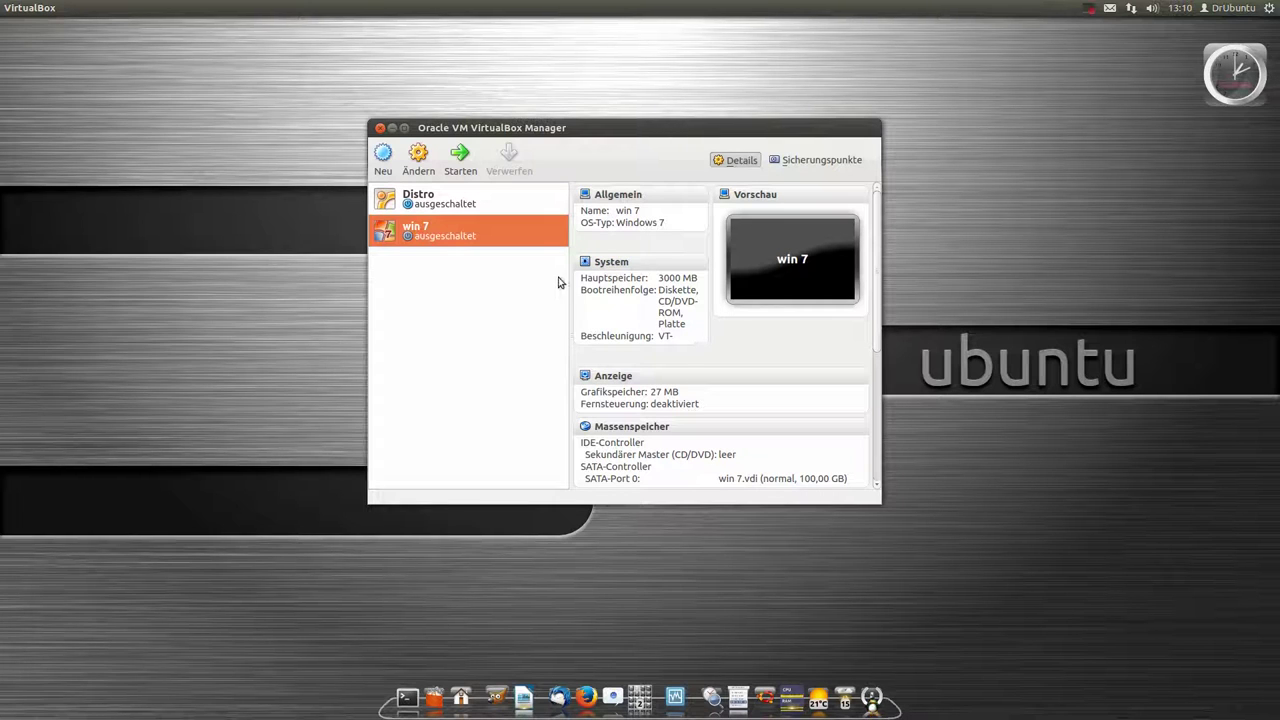
- Set the win 7 machine's graphics memory to 128 MB and enable 3D and 2D video acceleration
click(613, 376)
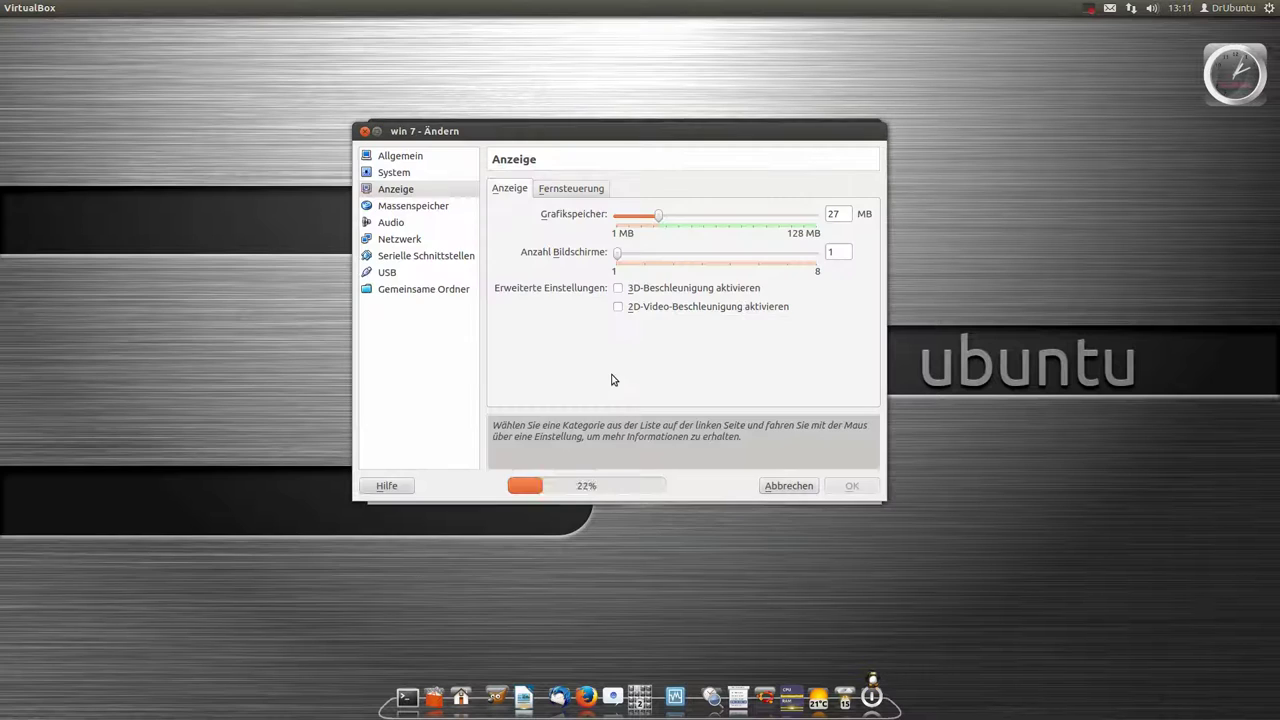
drag(657, 218, 812, 219)
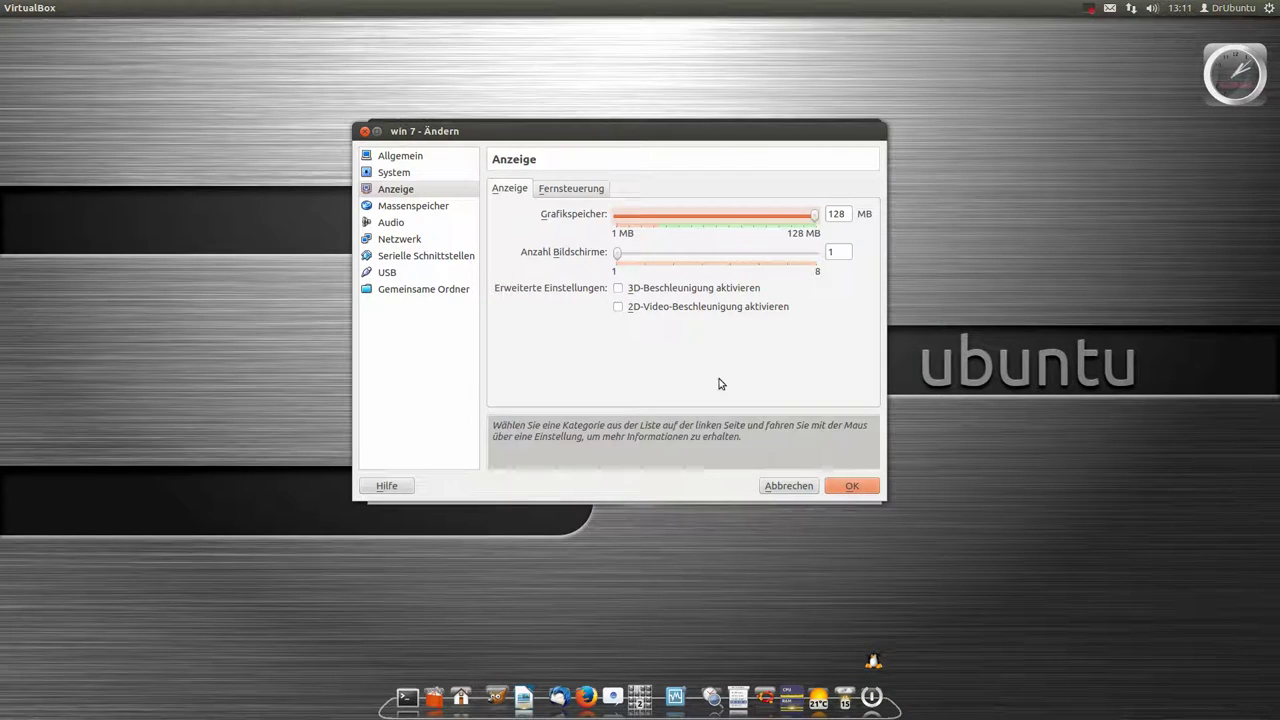
click(618, 288)
click(619, 307)
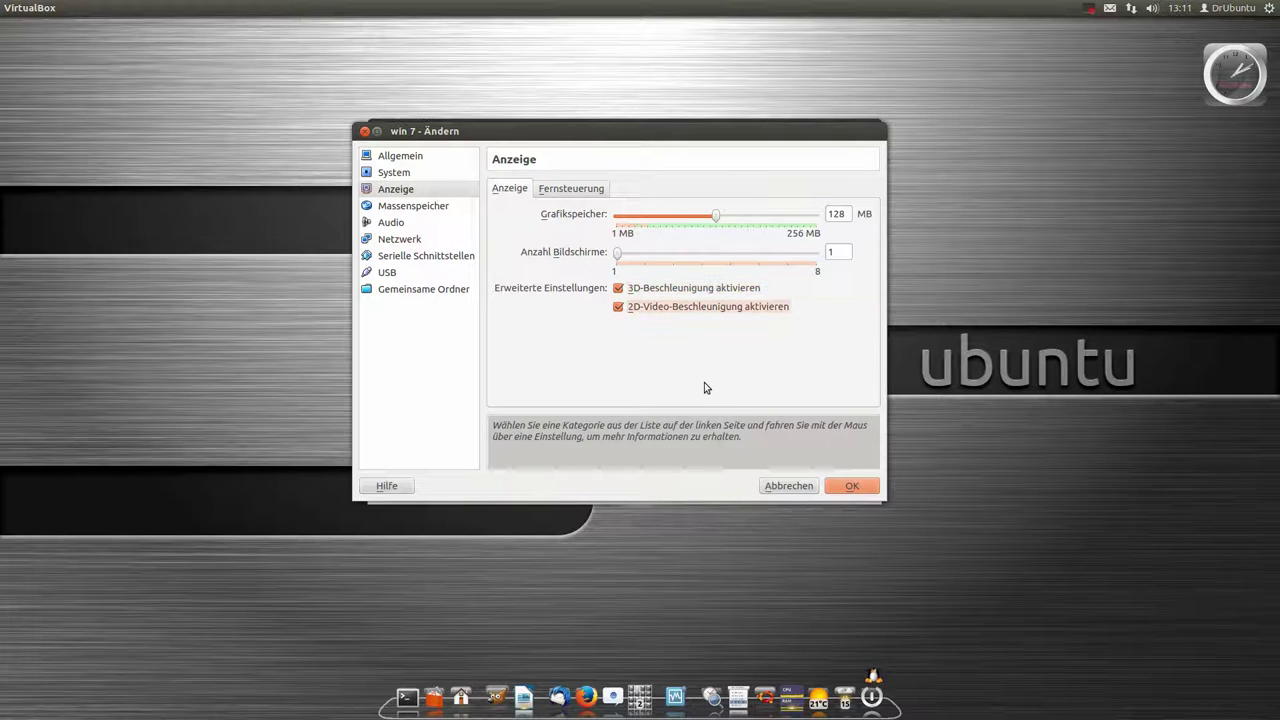
click(850, 486)
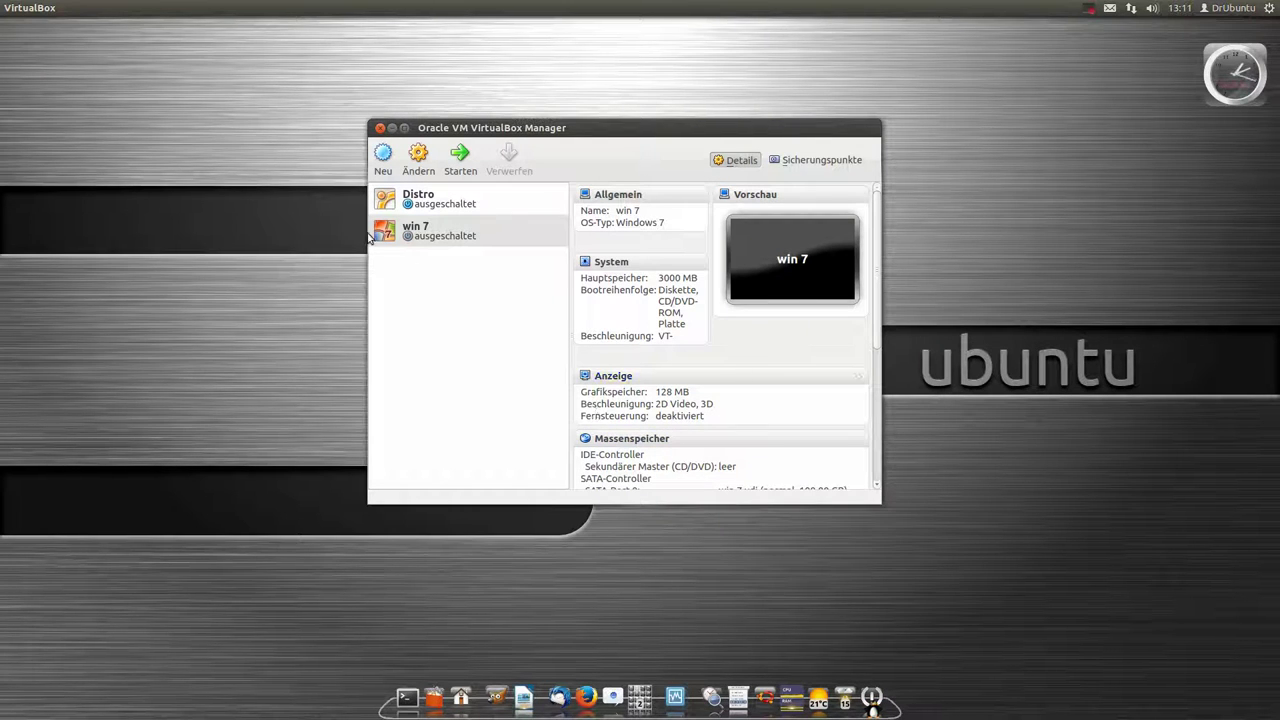
- Start the win 7 machine with the host drive HL-DT-ST BD-RE BH10LS38 (sr1) as its installation medium
click(426, 231)
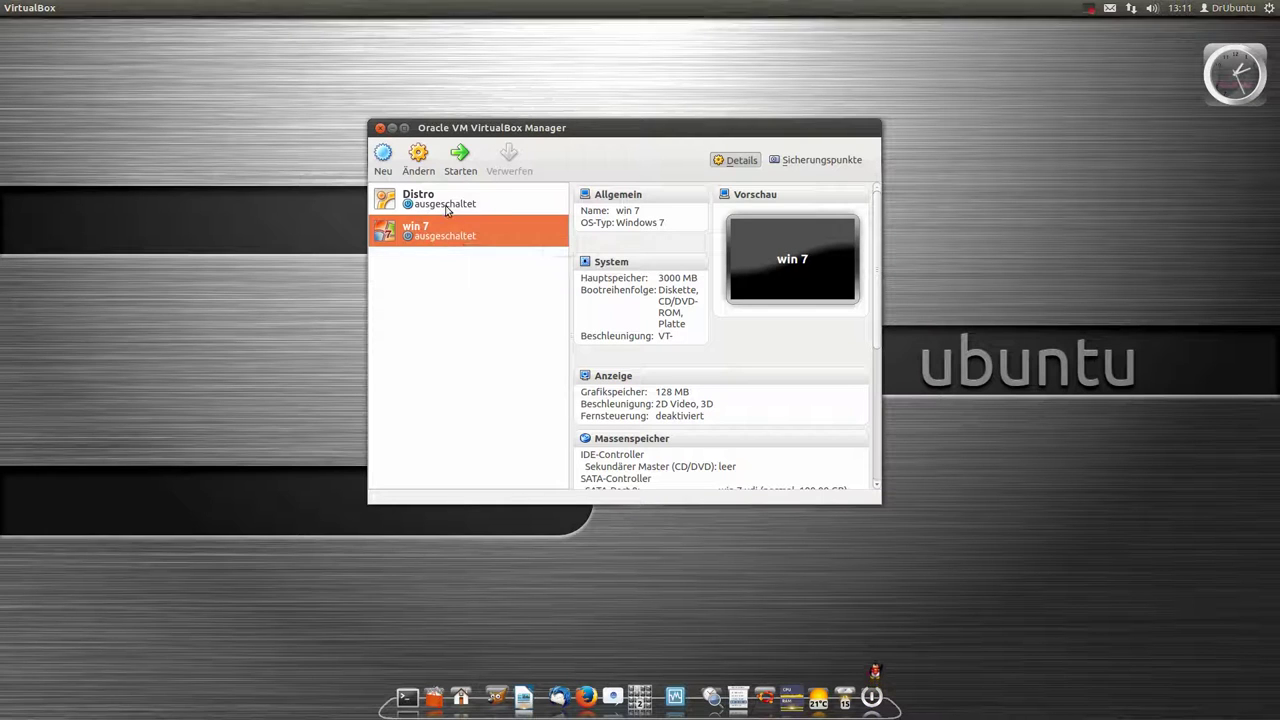
click(460, 166)
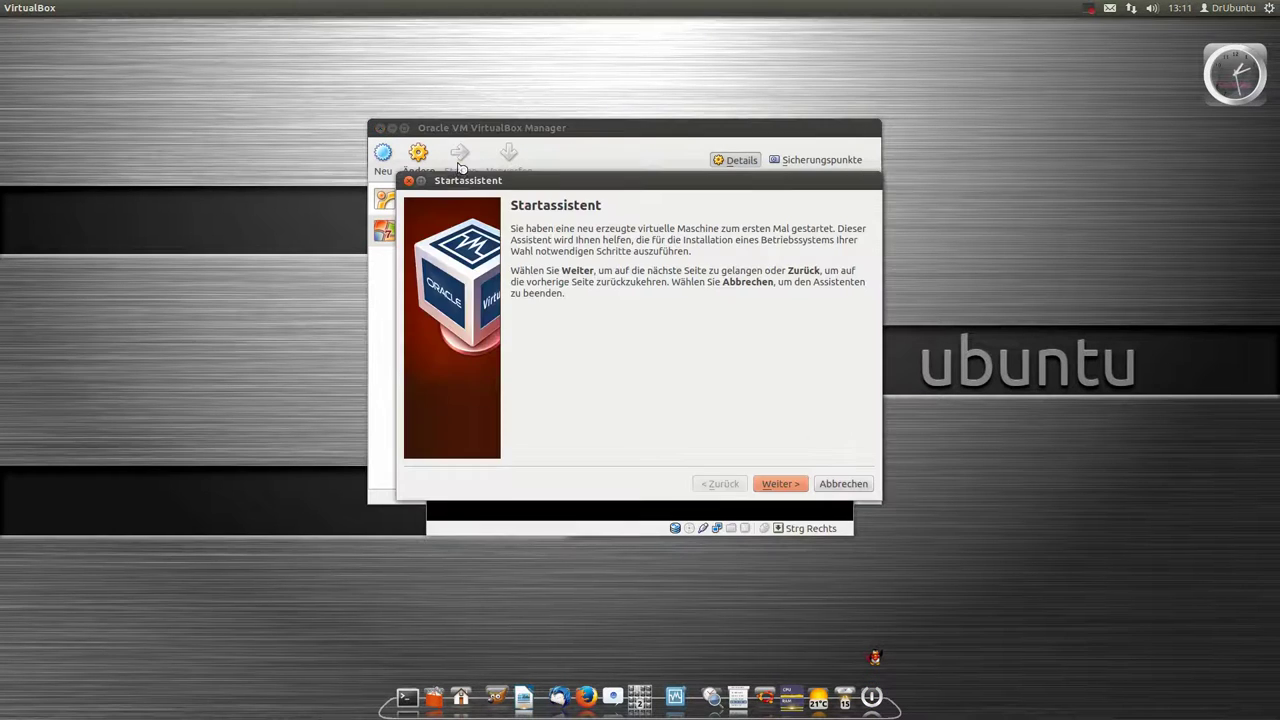
click(777, 486)
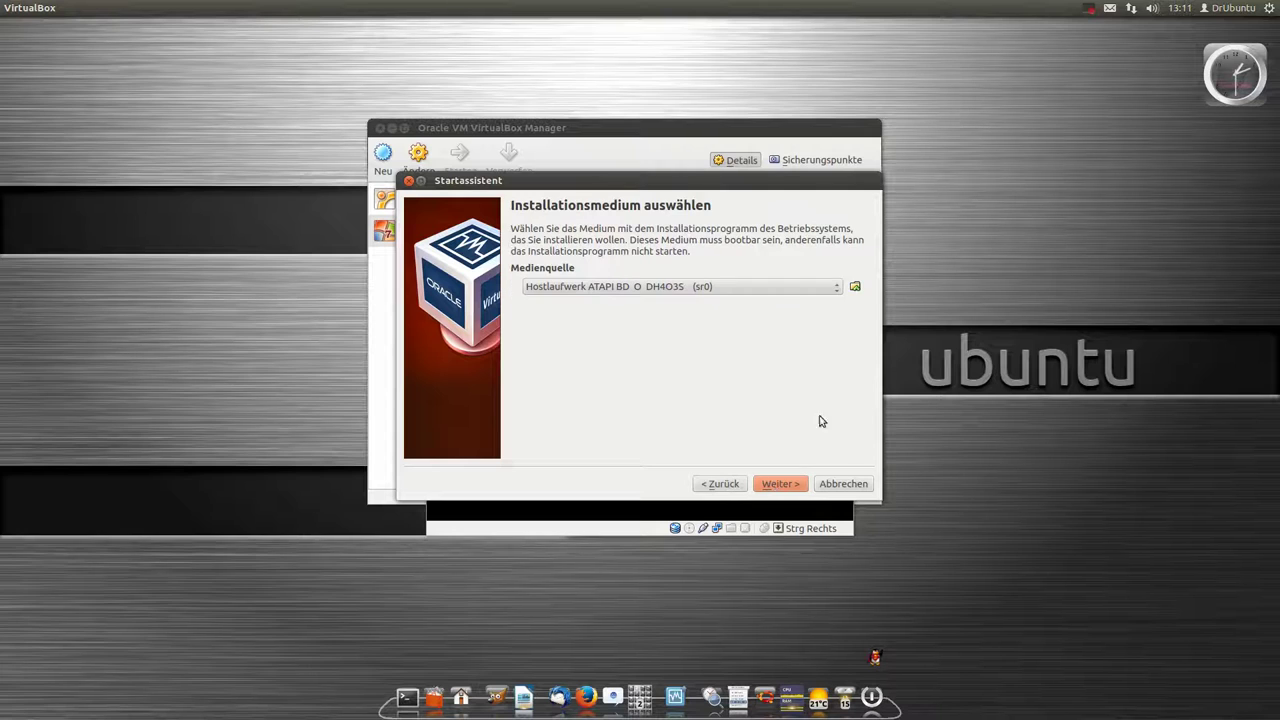
click(825, 289)
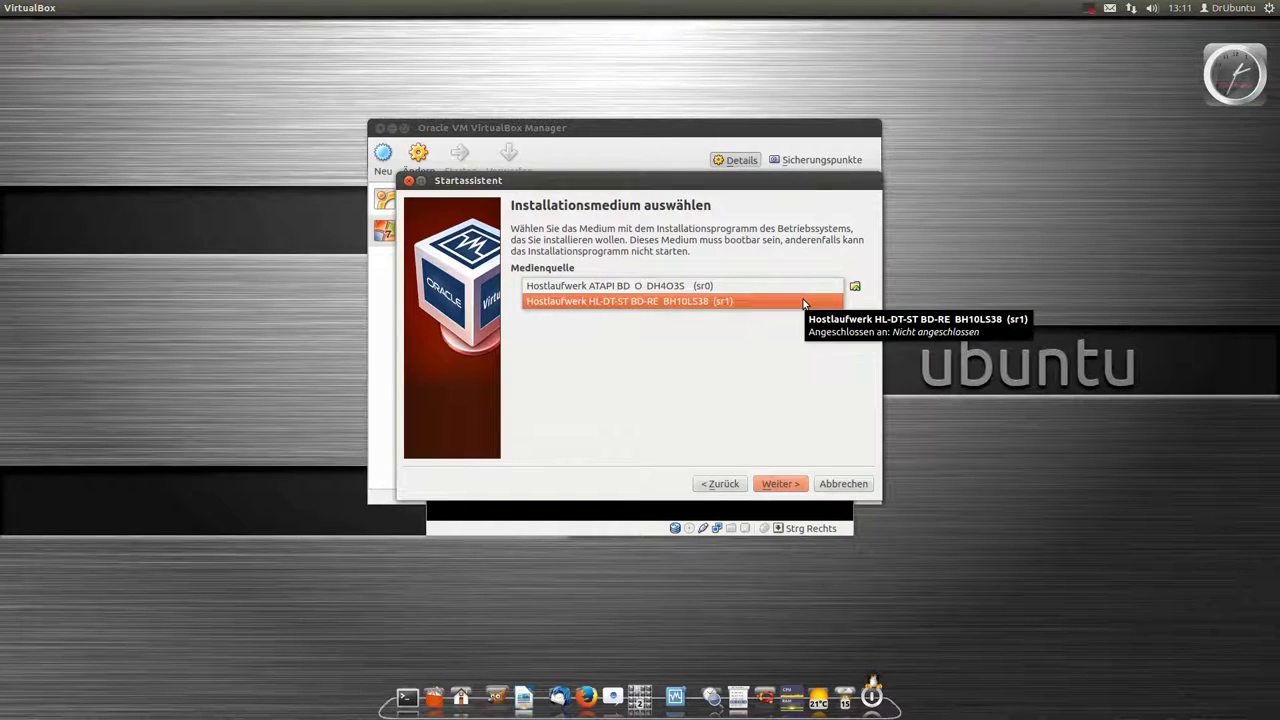
click(803, 302)
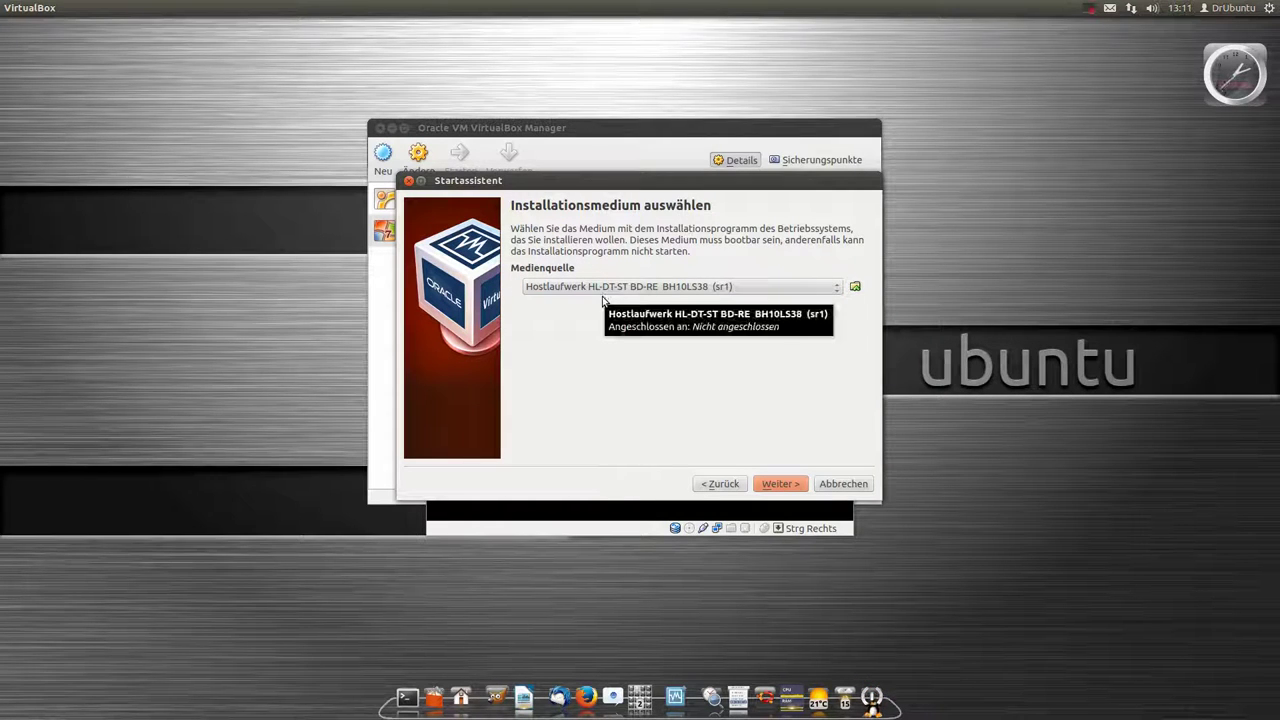
click(798, 490)
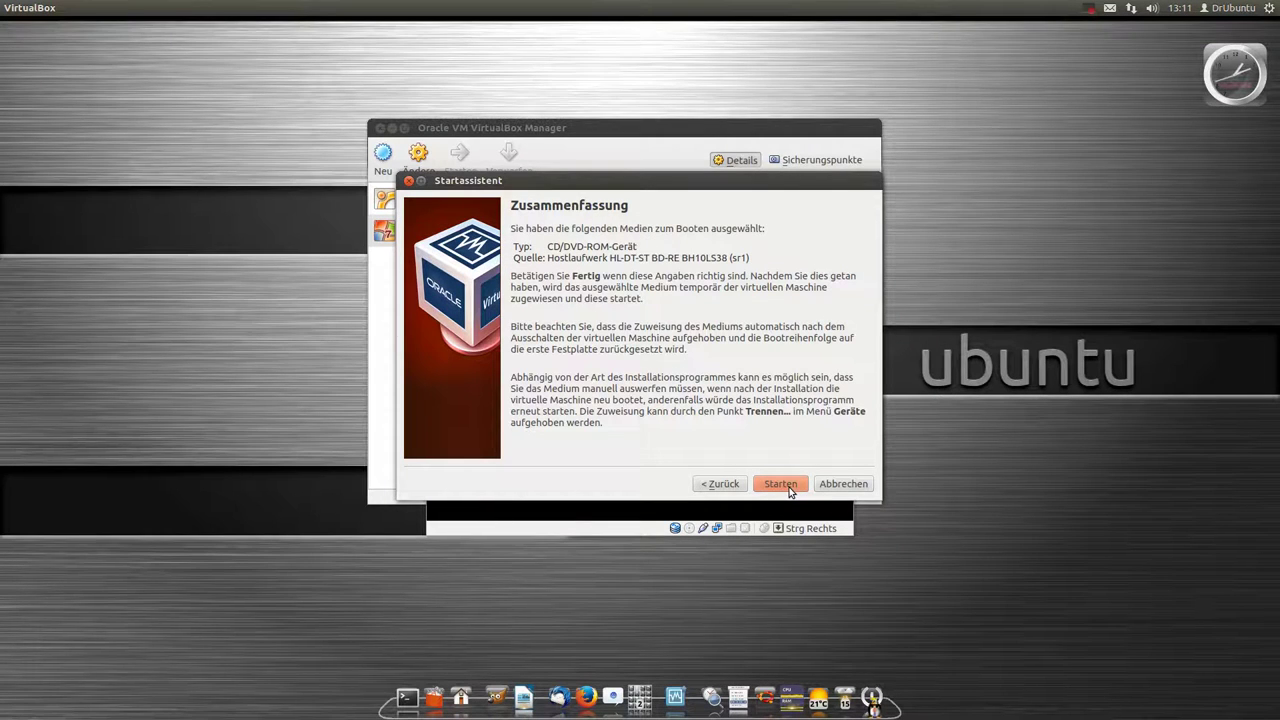
click(780, 484)
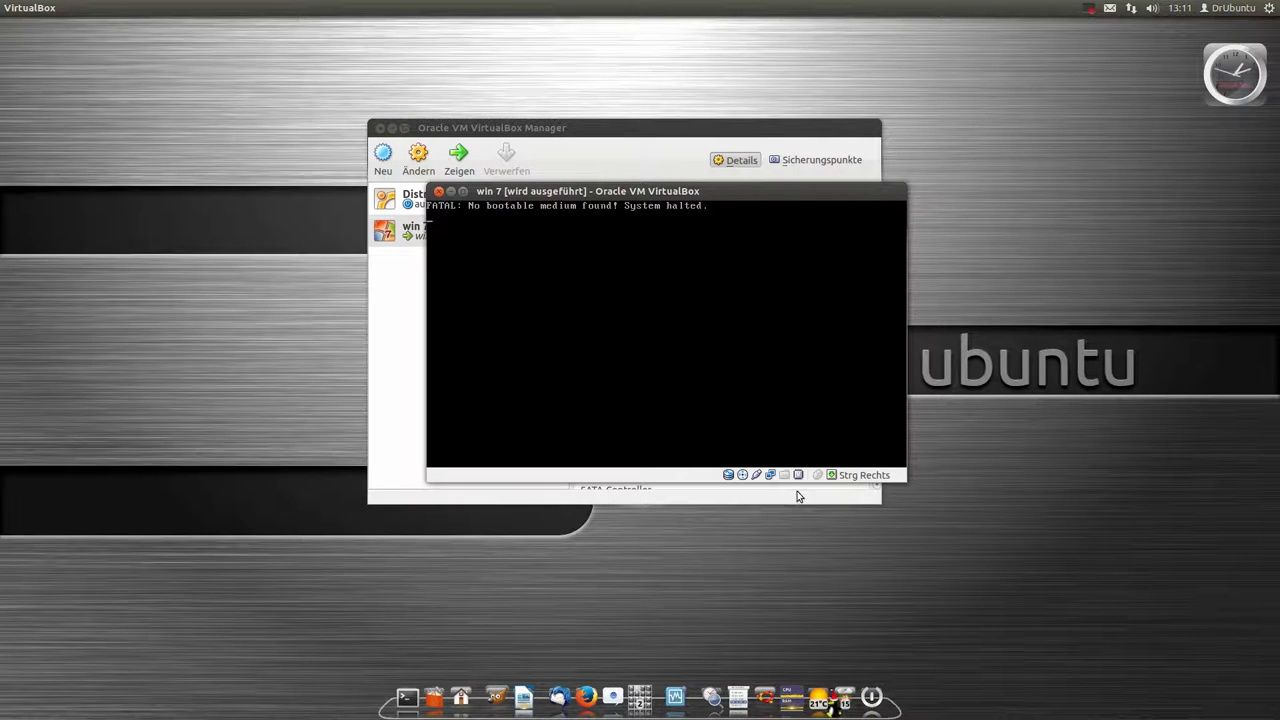
- Switch the win 7 machine's optical drive to the host drive ATAPI BD O DH4O3S (sr0) and restart the machine by powering it off first
click(746, 477)
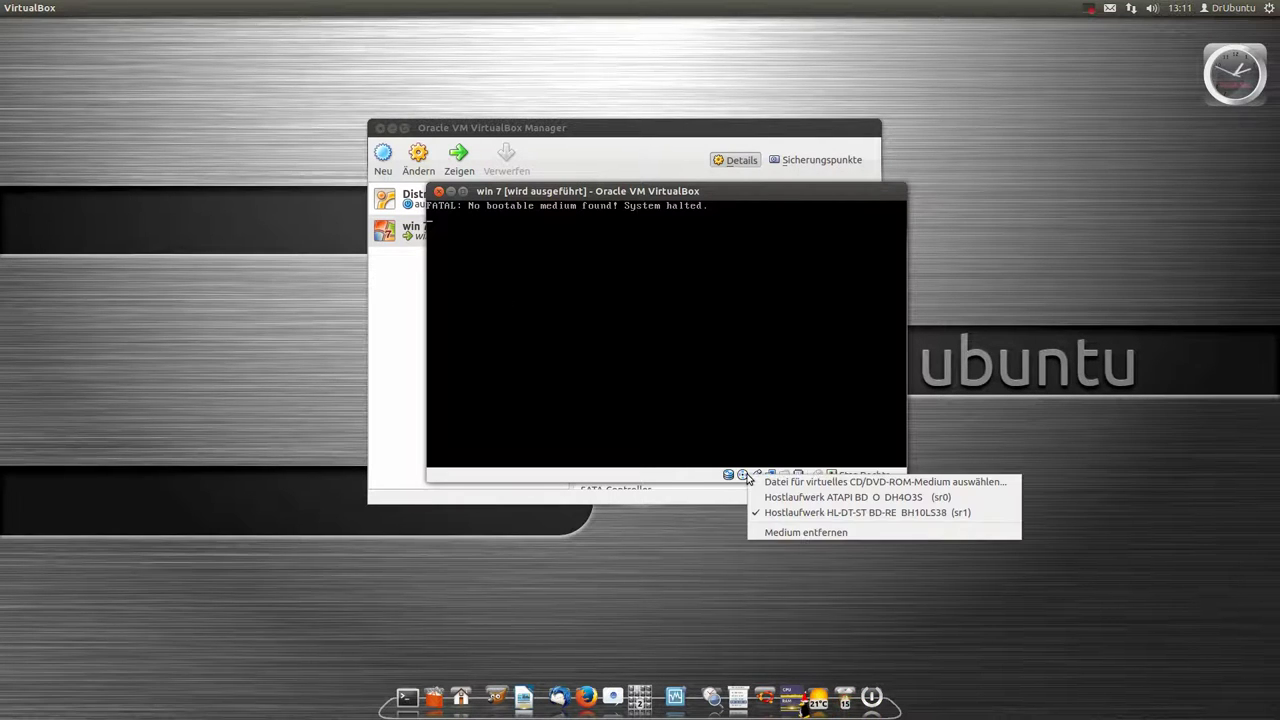
click(805, 500)
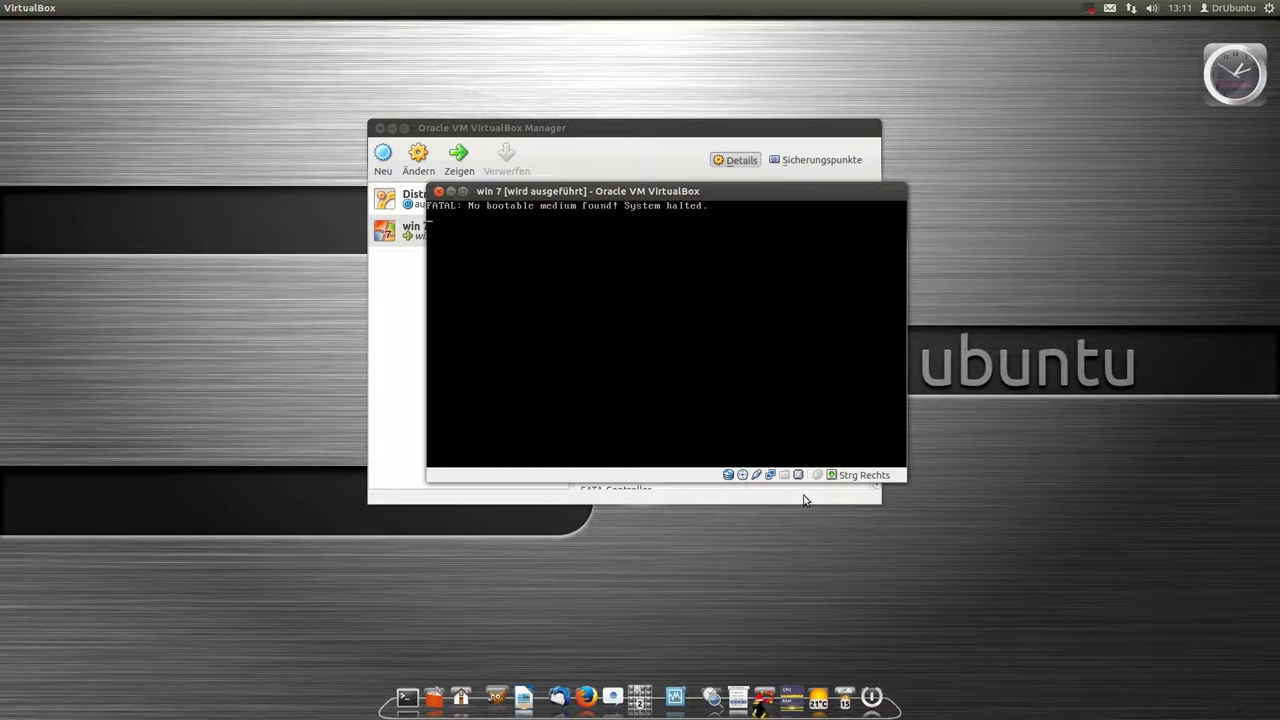
click(439, 192)
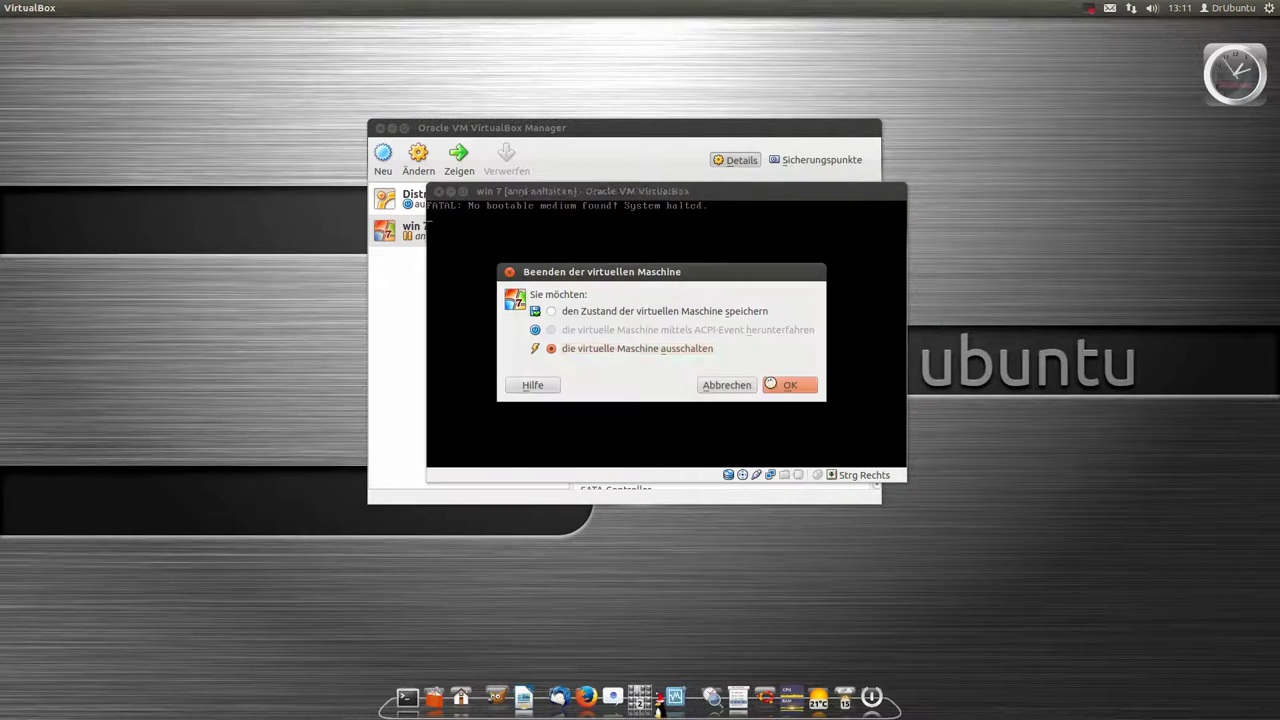
click(783, 384)
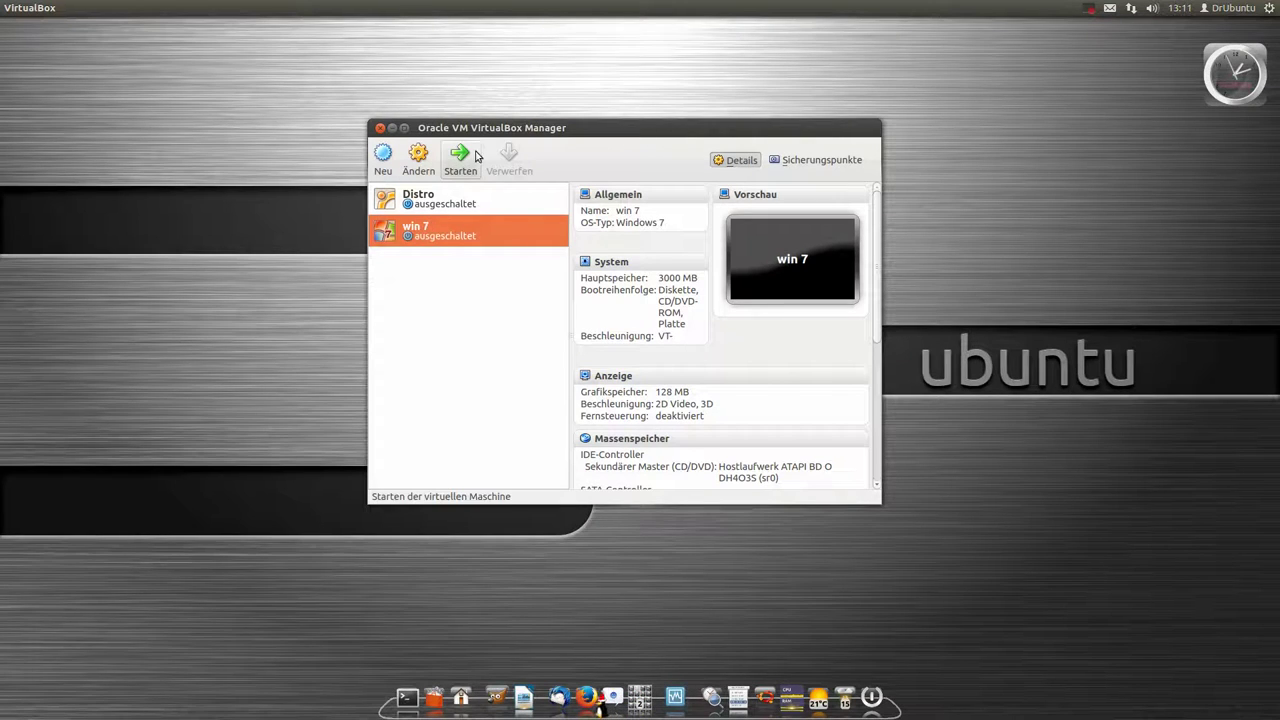
click(461, 158)
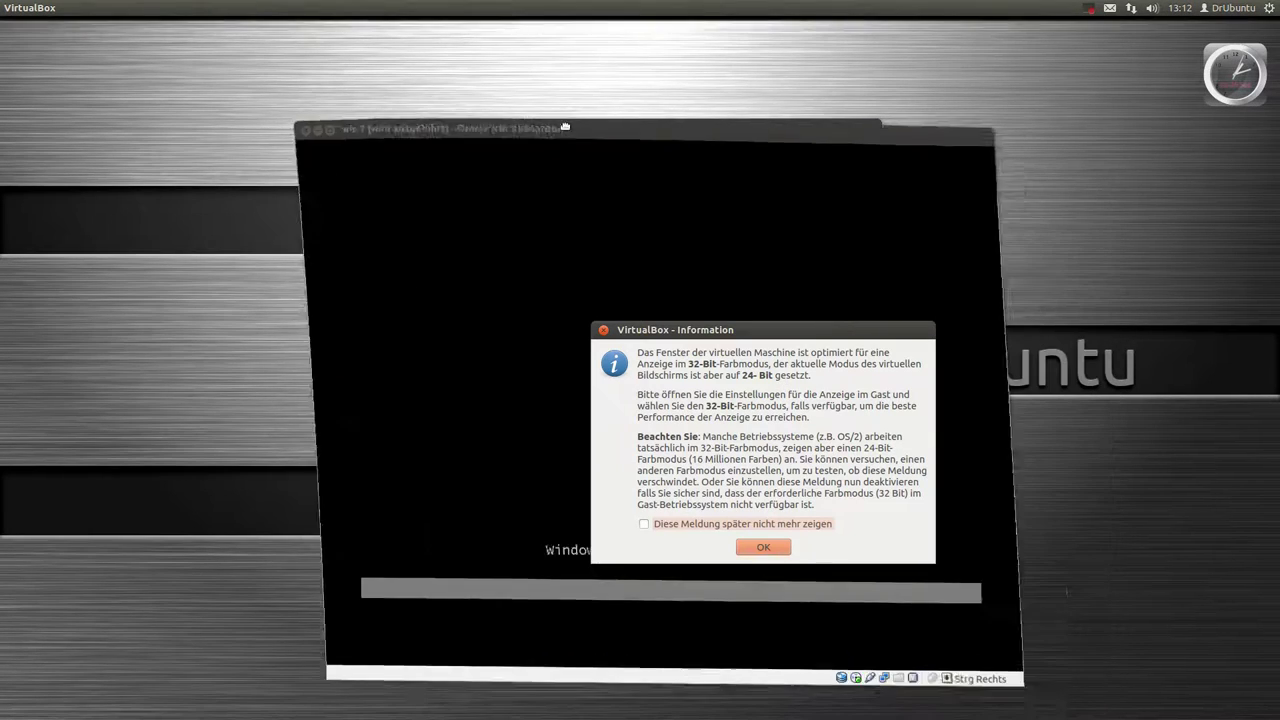
click(765, 548)
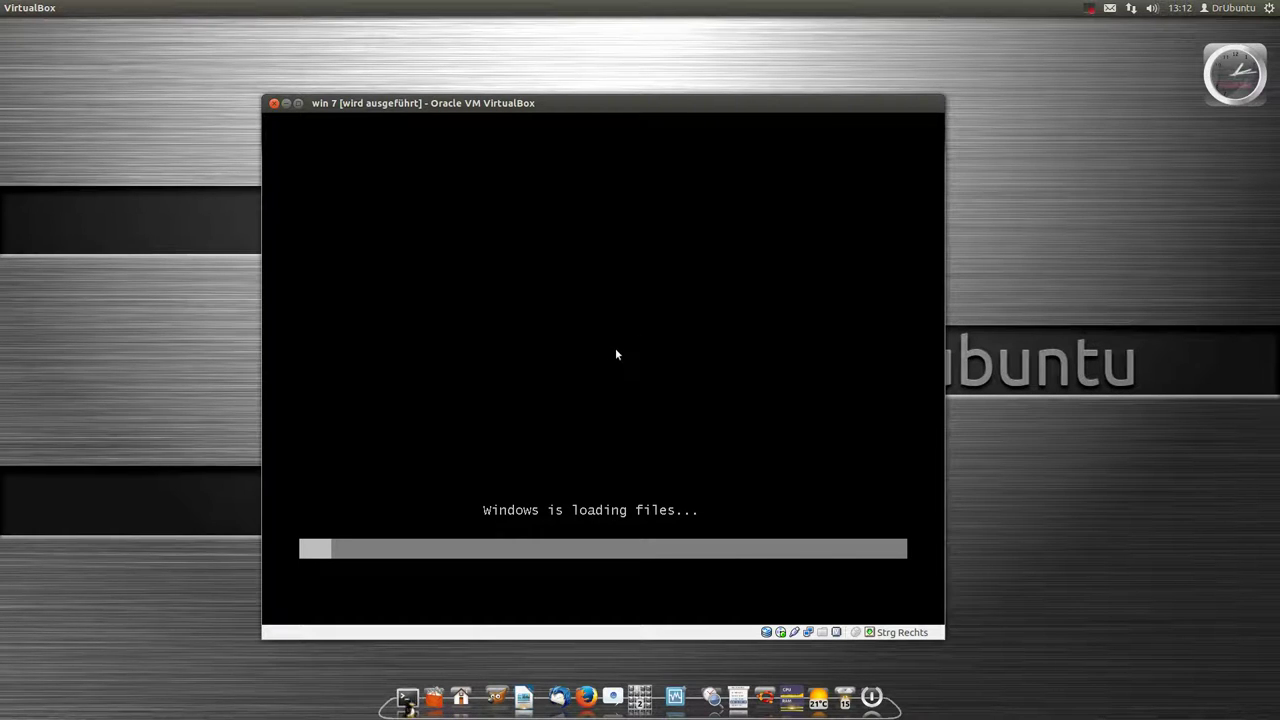
click(628, 118)
click(546, 446)
click(631, 468)
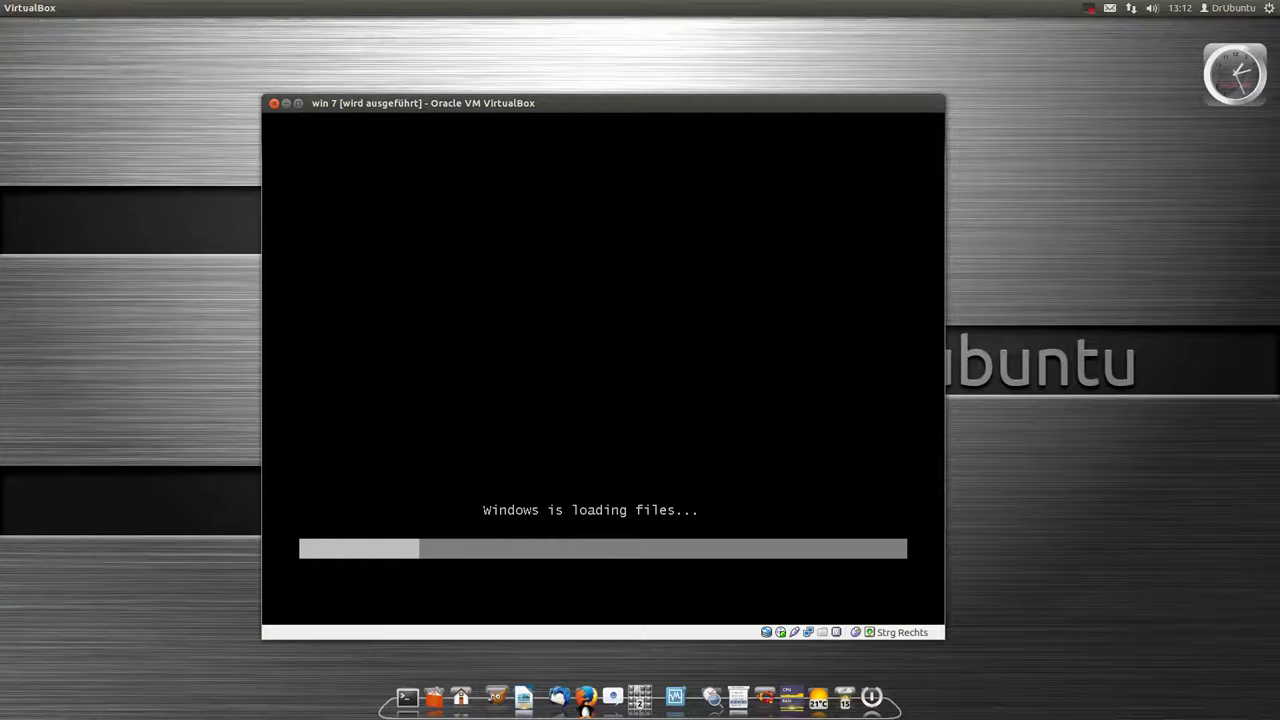
key(alt)
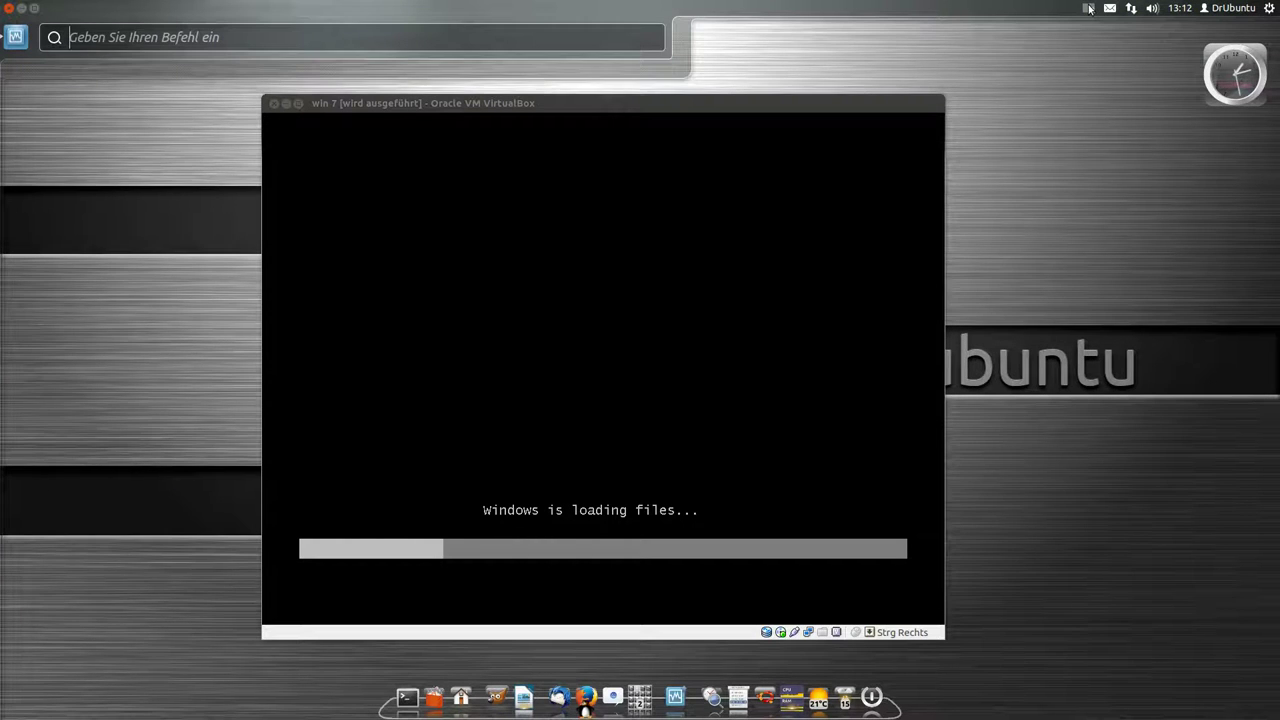
click(1089, 9)
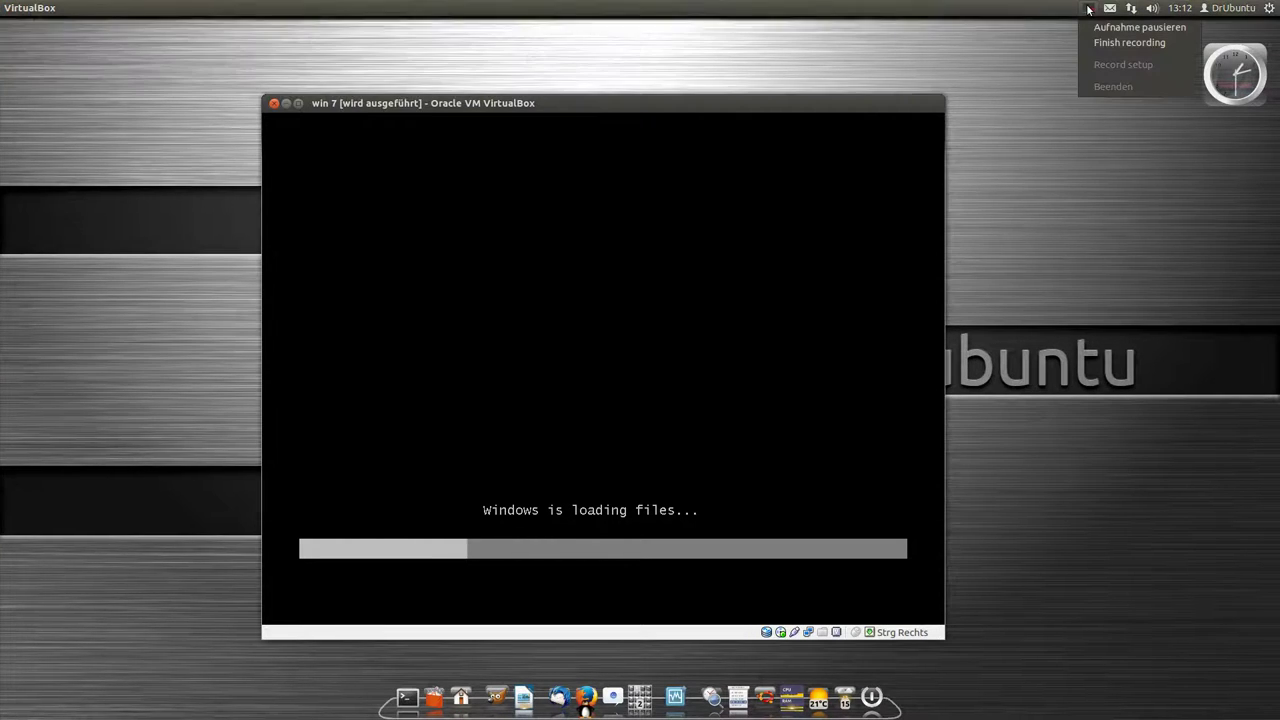
click(1105, 36)
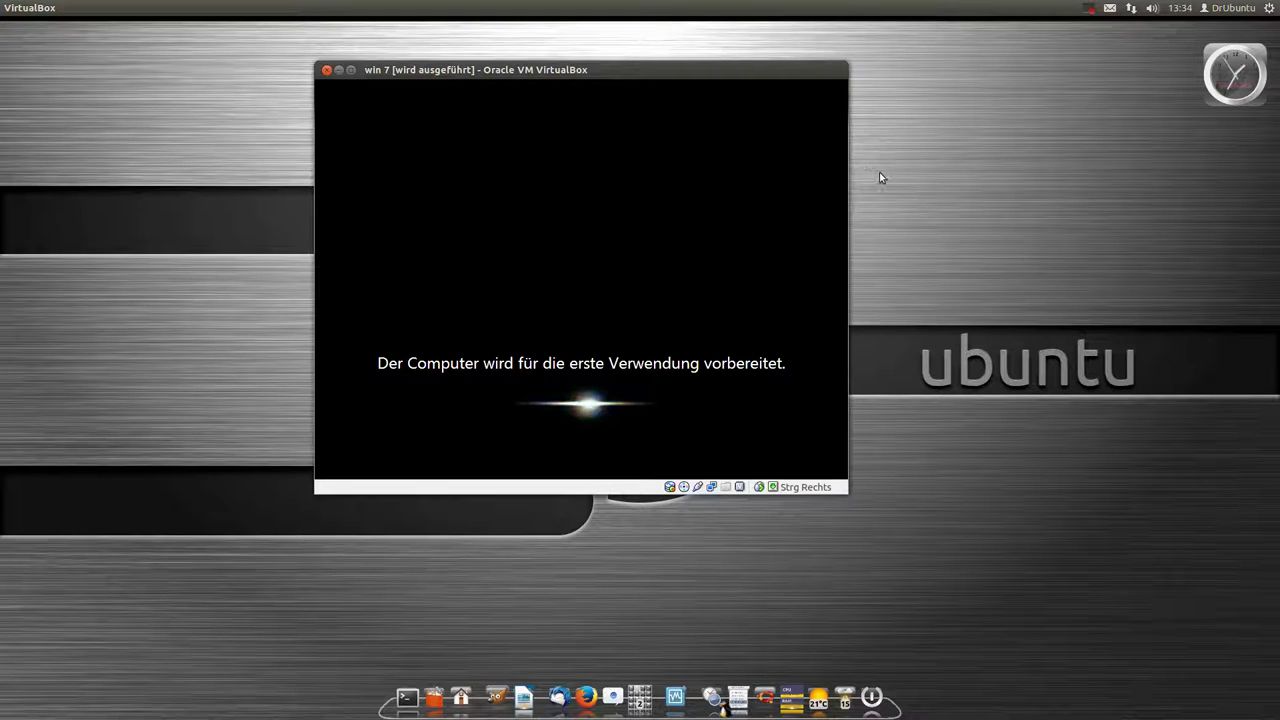
drag(497, 72, 552, 87)
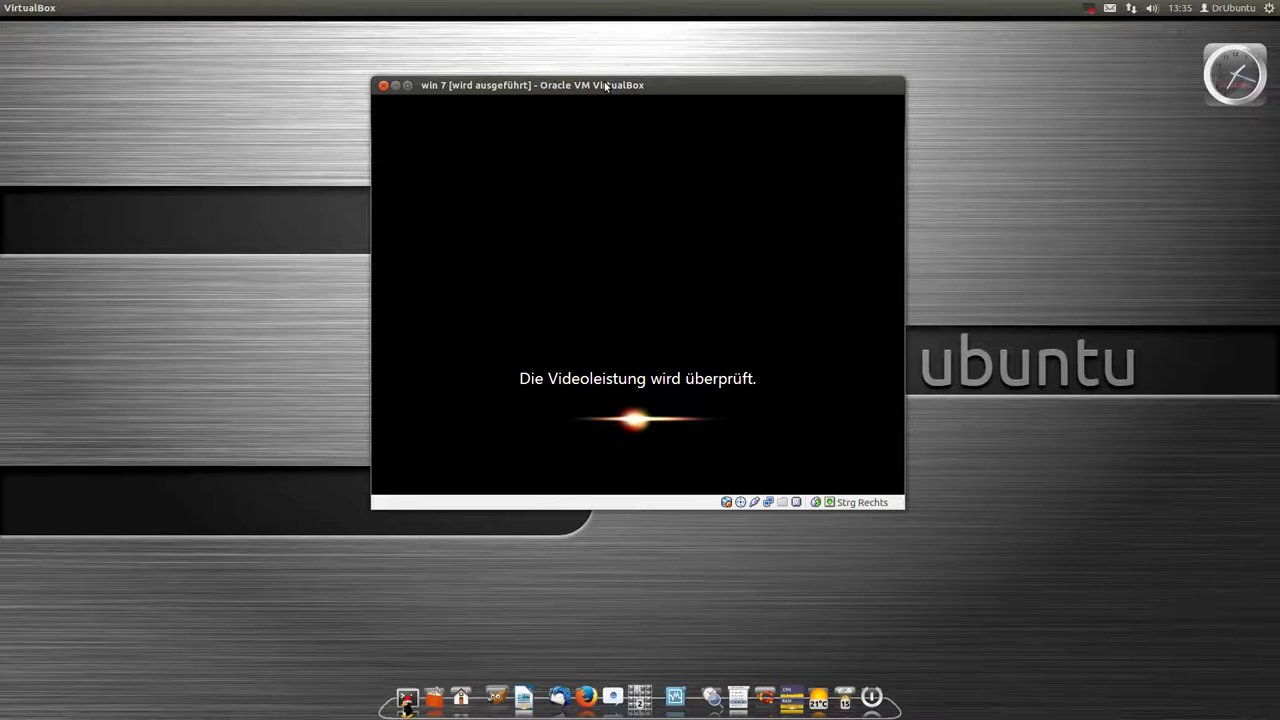
drag(605, 86, 647, 88)
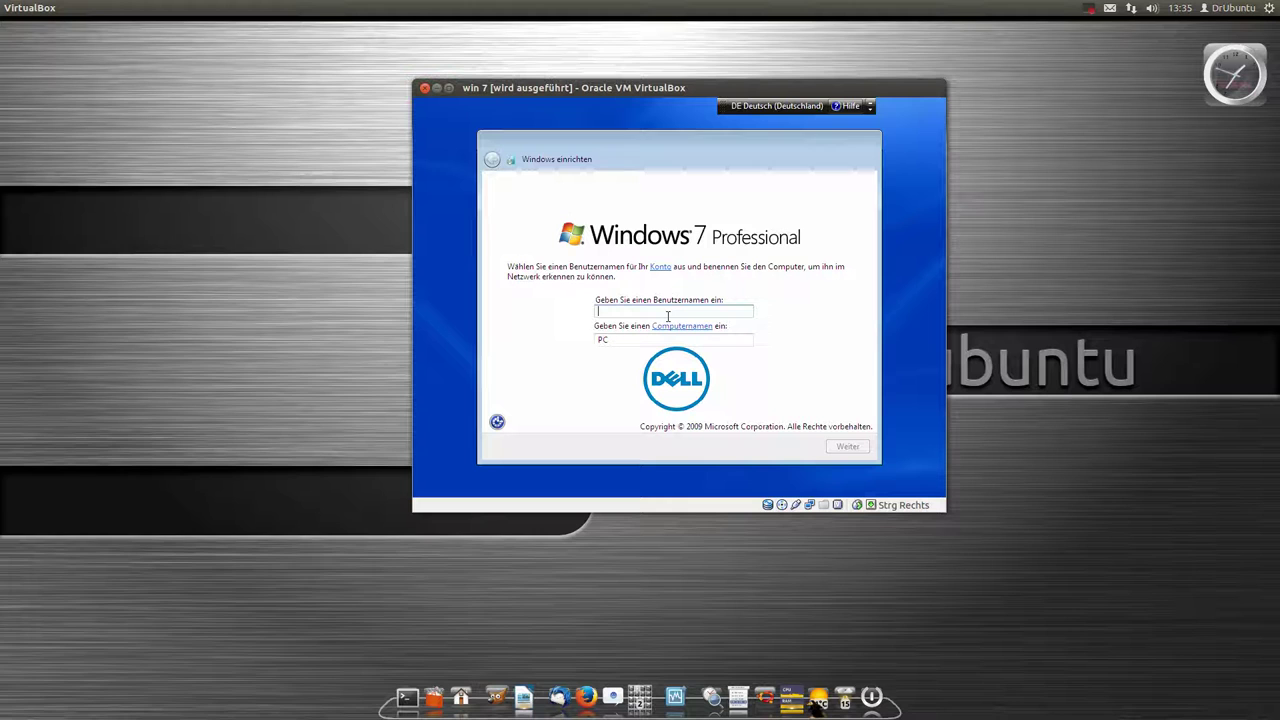
- Set the Windows user name to VDrUbuntu and continue without an account password
text(V)
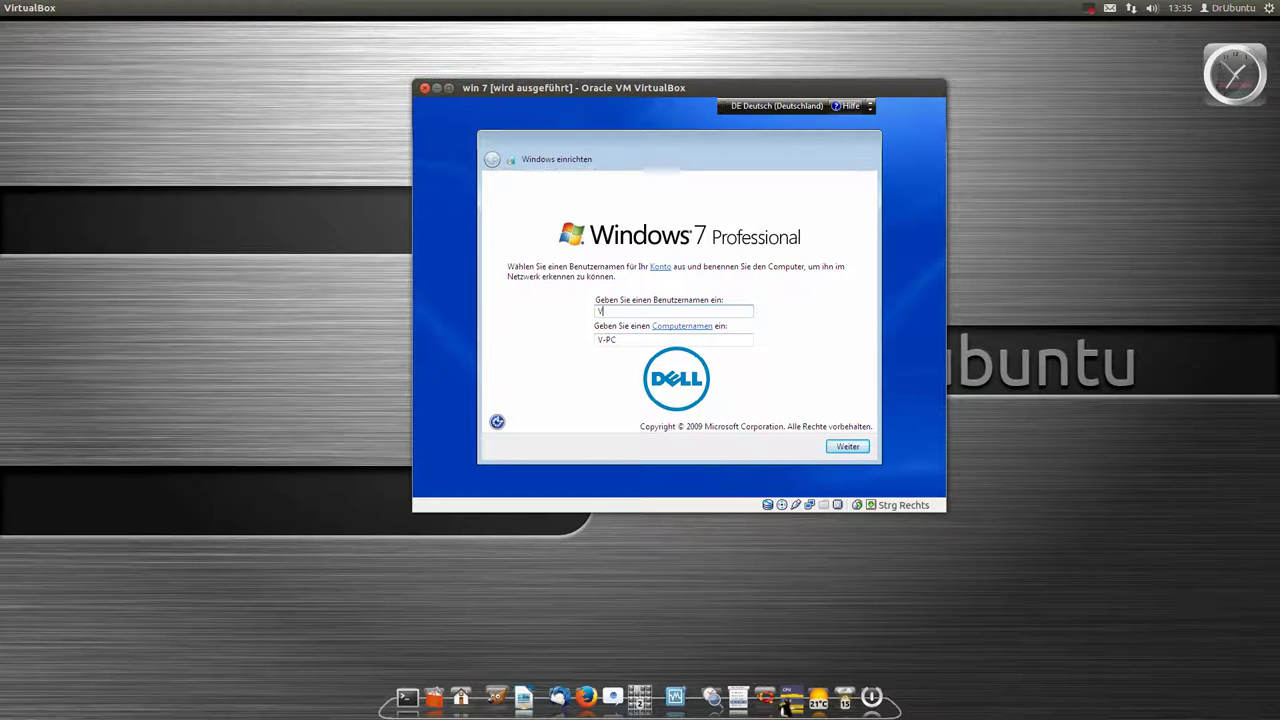
text(D)
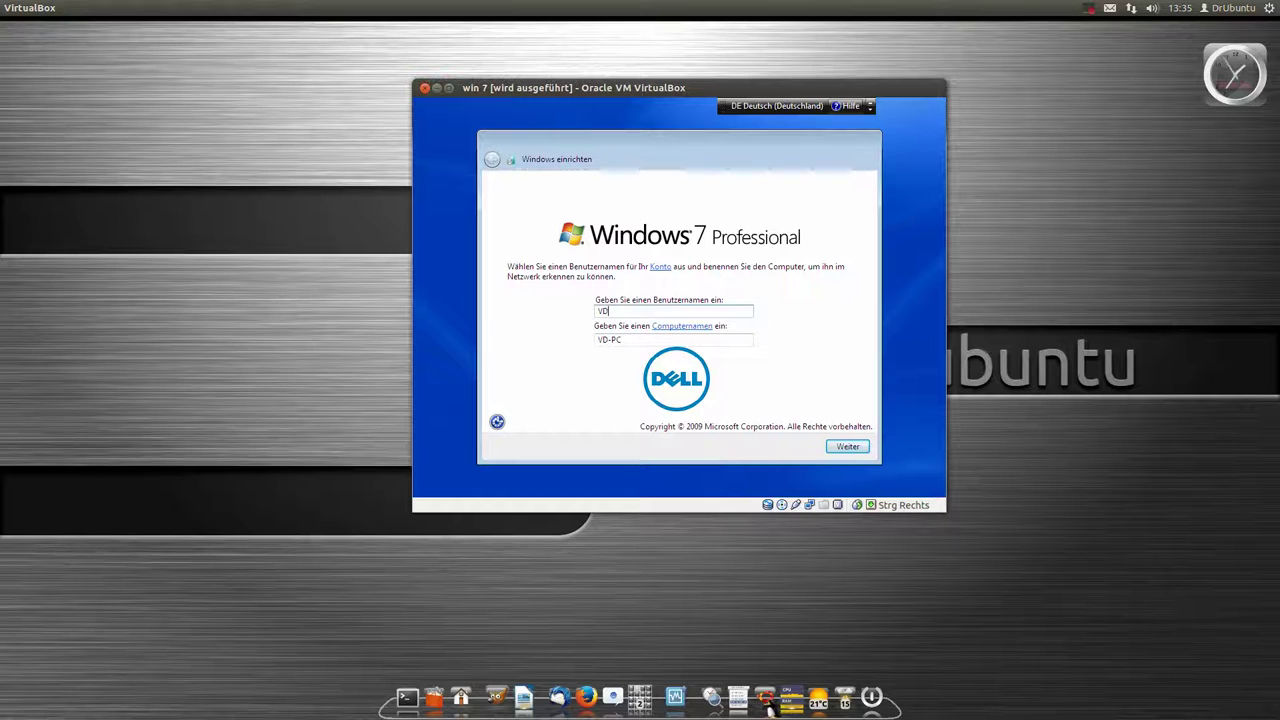
text(rUbuntu)
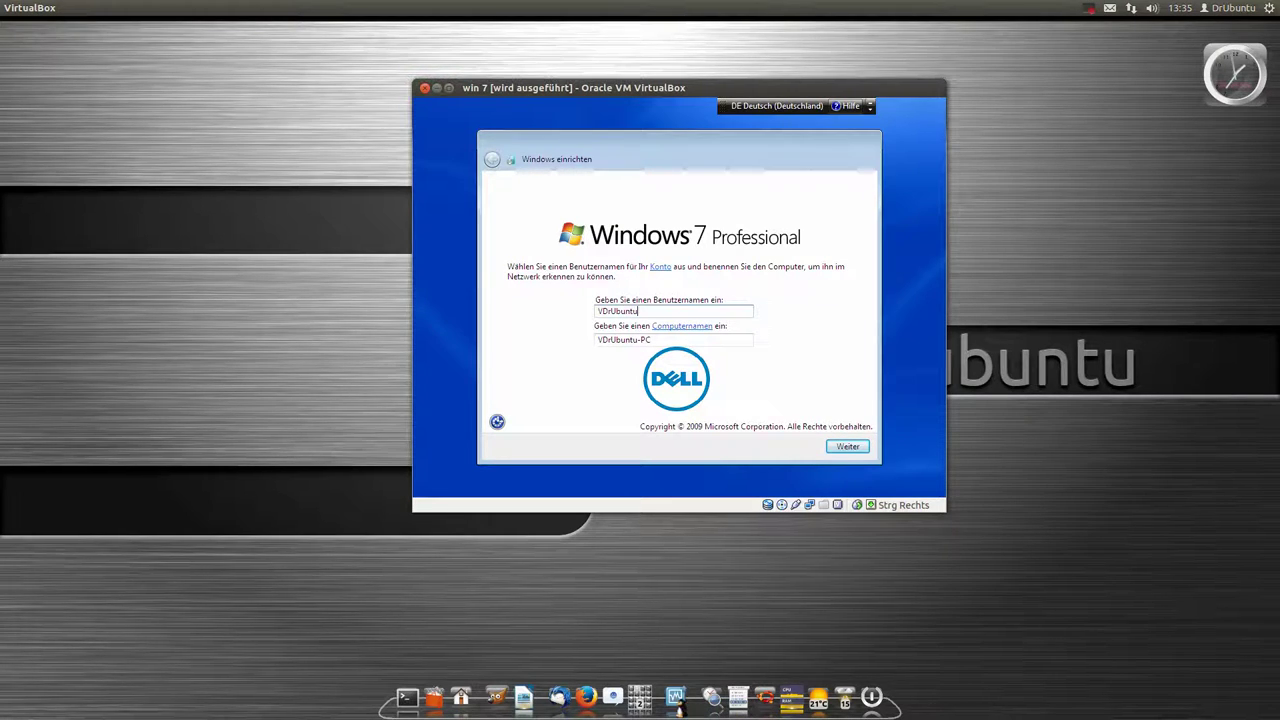
key(Return)
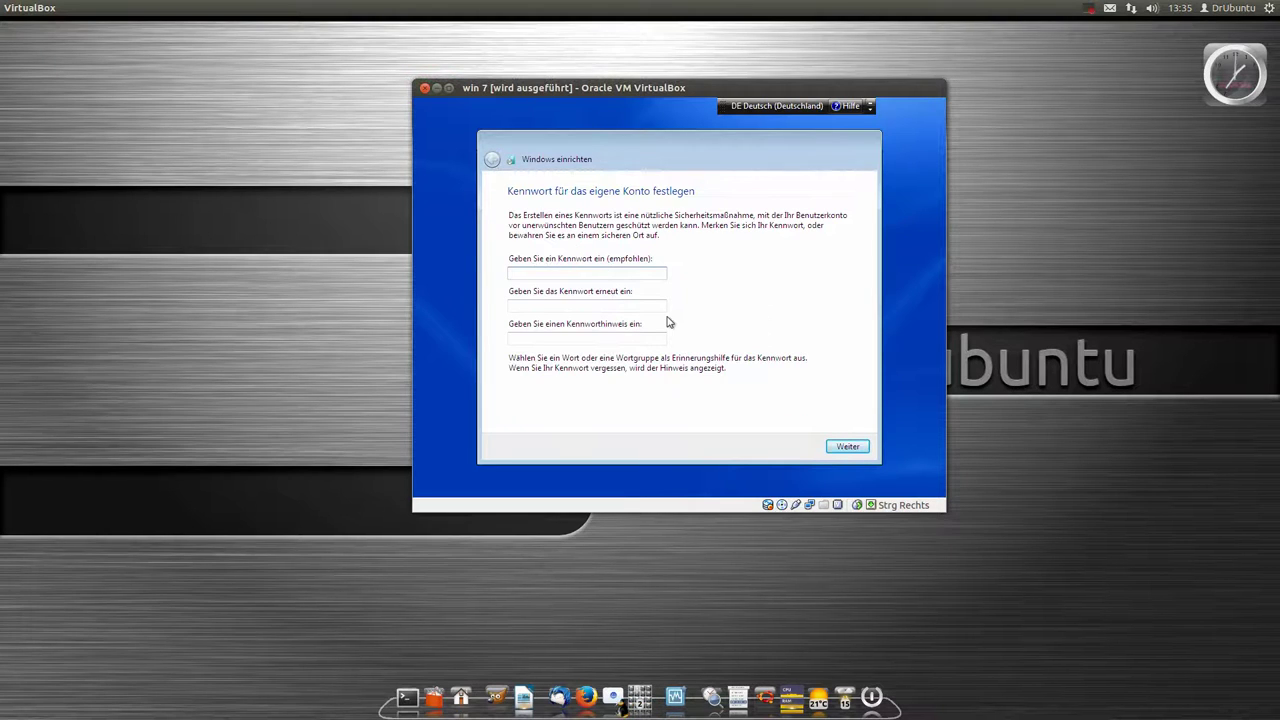
click(847, 447)
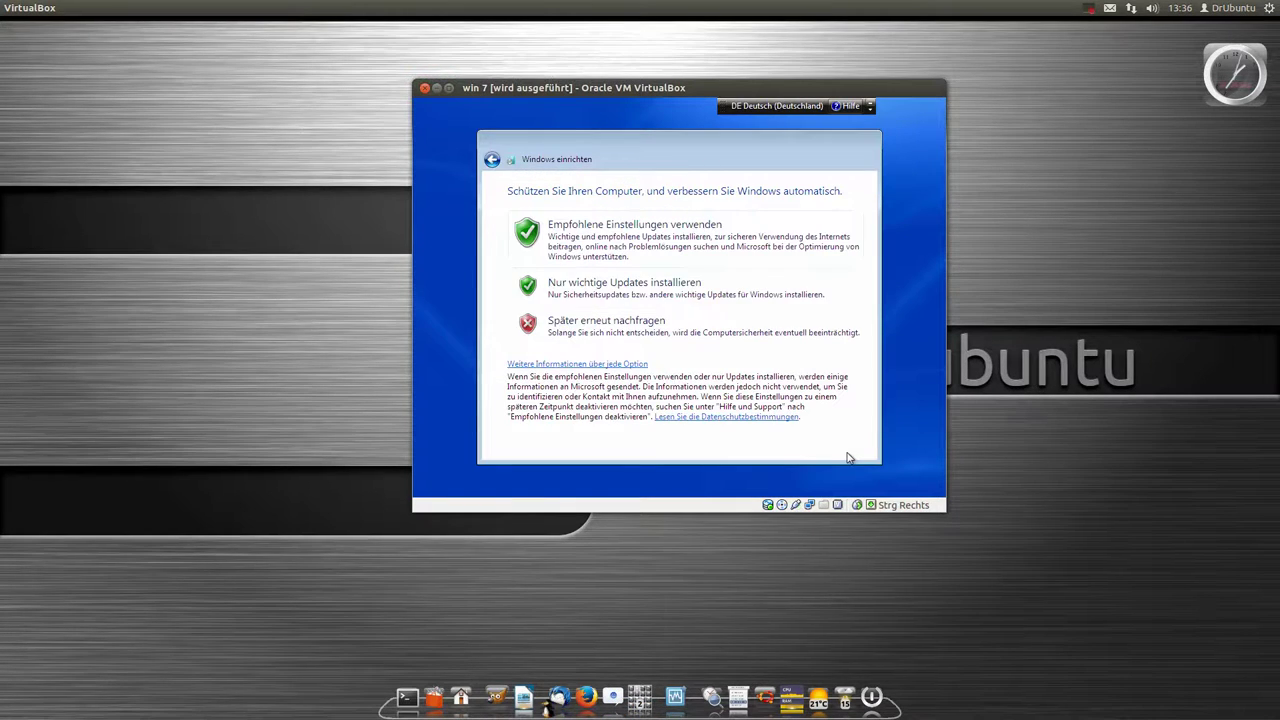
- Accept the recommended update settings and the preset time zone and date, choosing Heimnetzwerk as the computer's network location
click(603, 237)
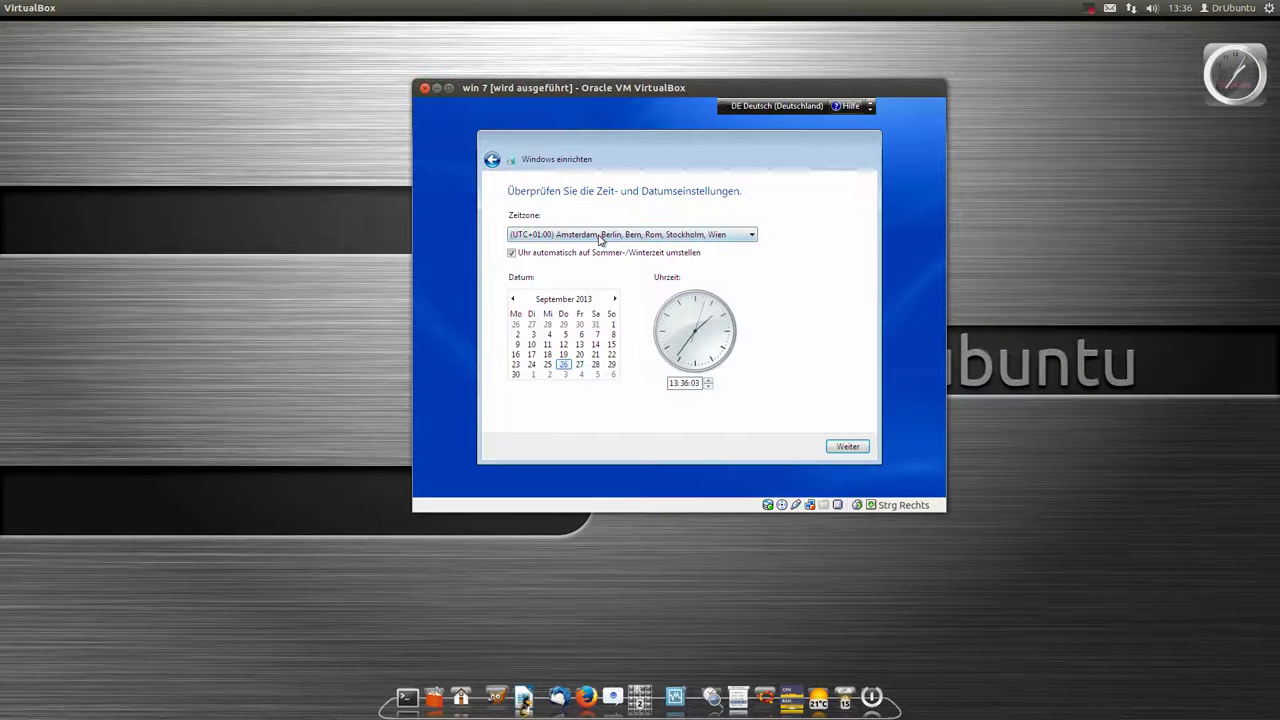
click(846, 447)
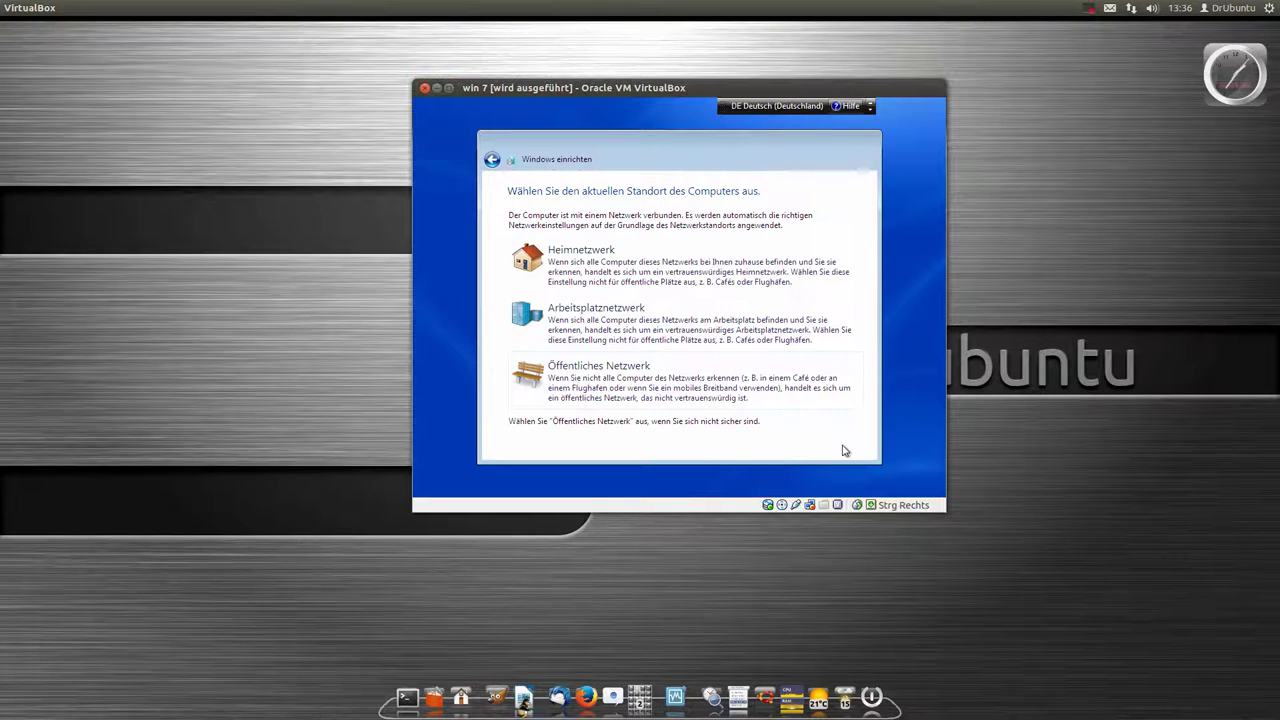
click(648, 271)
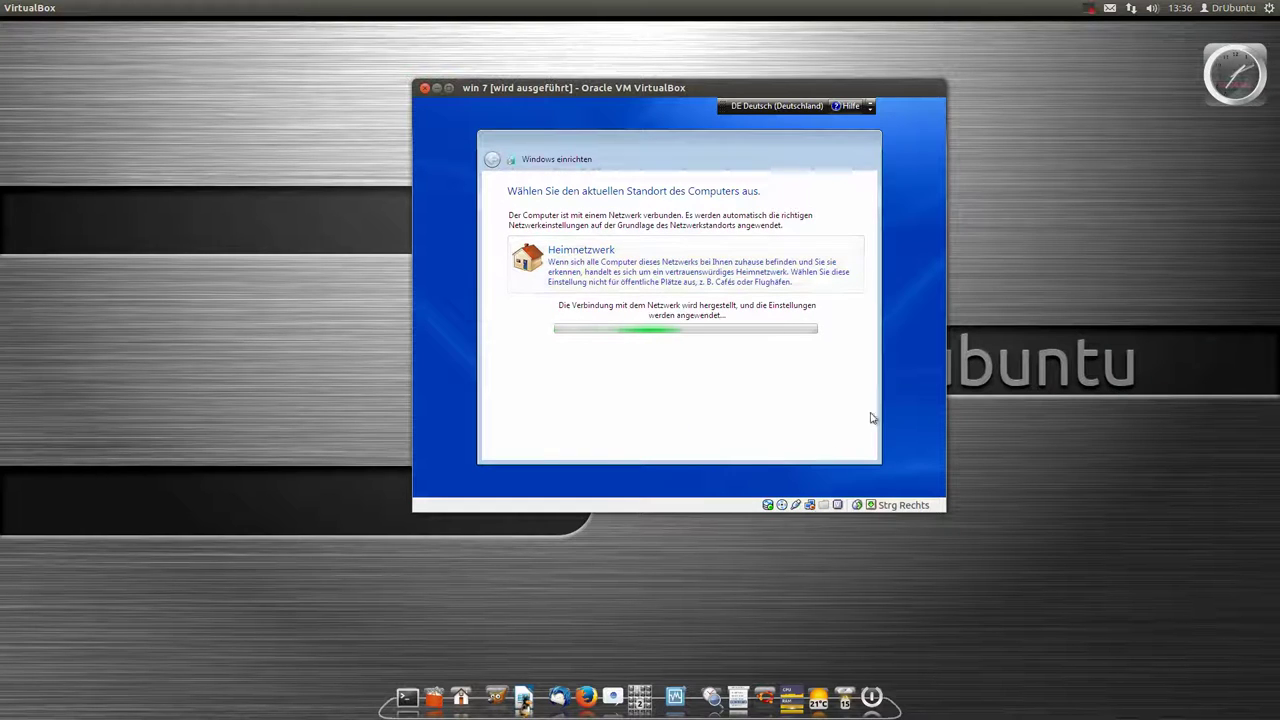
click(870, 106)
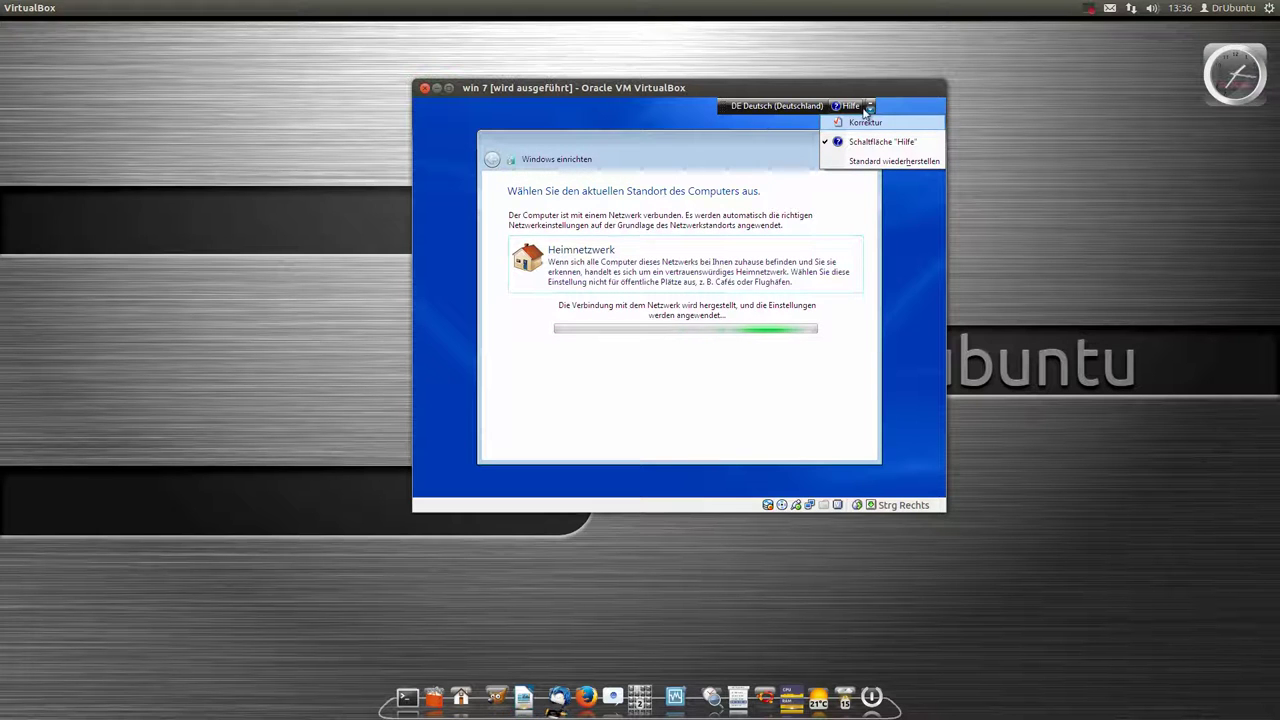
mouse_move(710, 85)
mouse_down()
mouse_move(740, 107)
mouse_move(686, 85)
mouse_up()
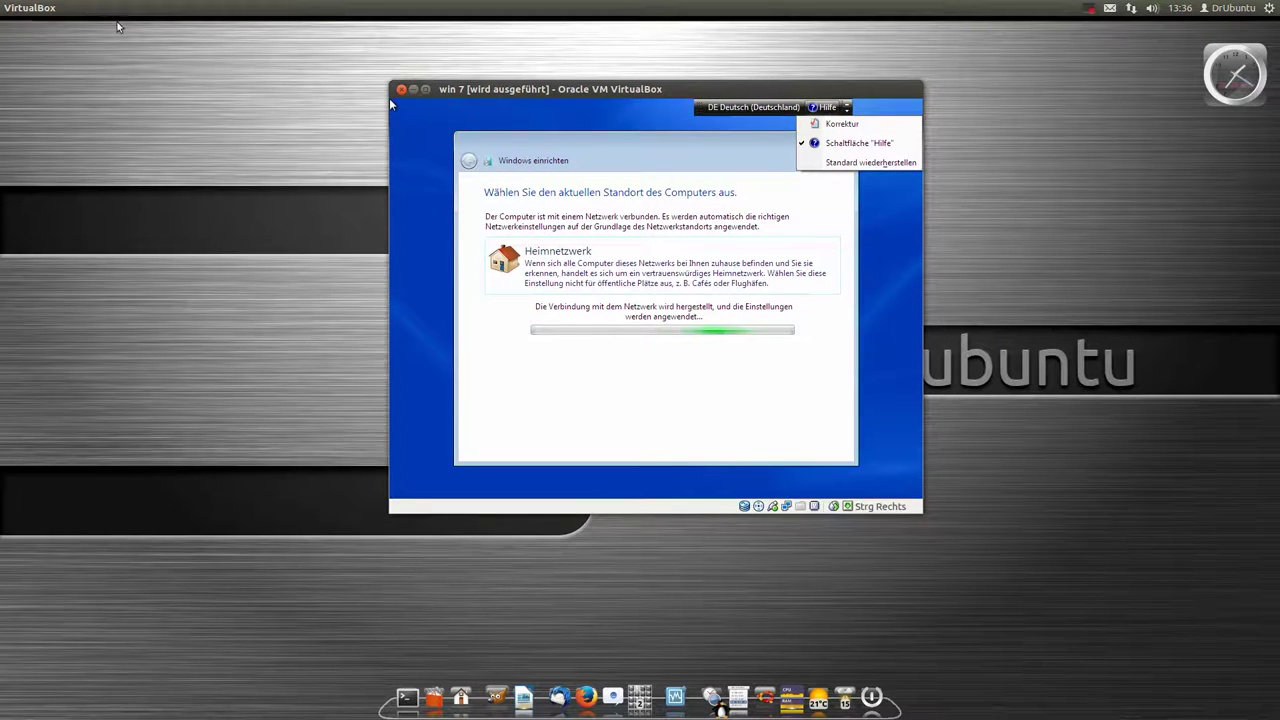
- Switch the win 7 machine to full-screen mode and return it to windowed mode
click(115, 8)
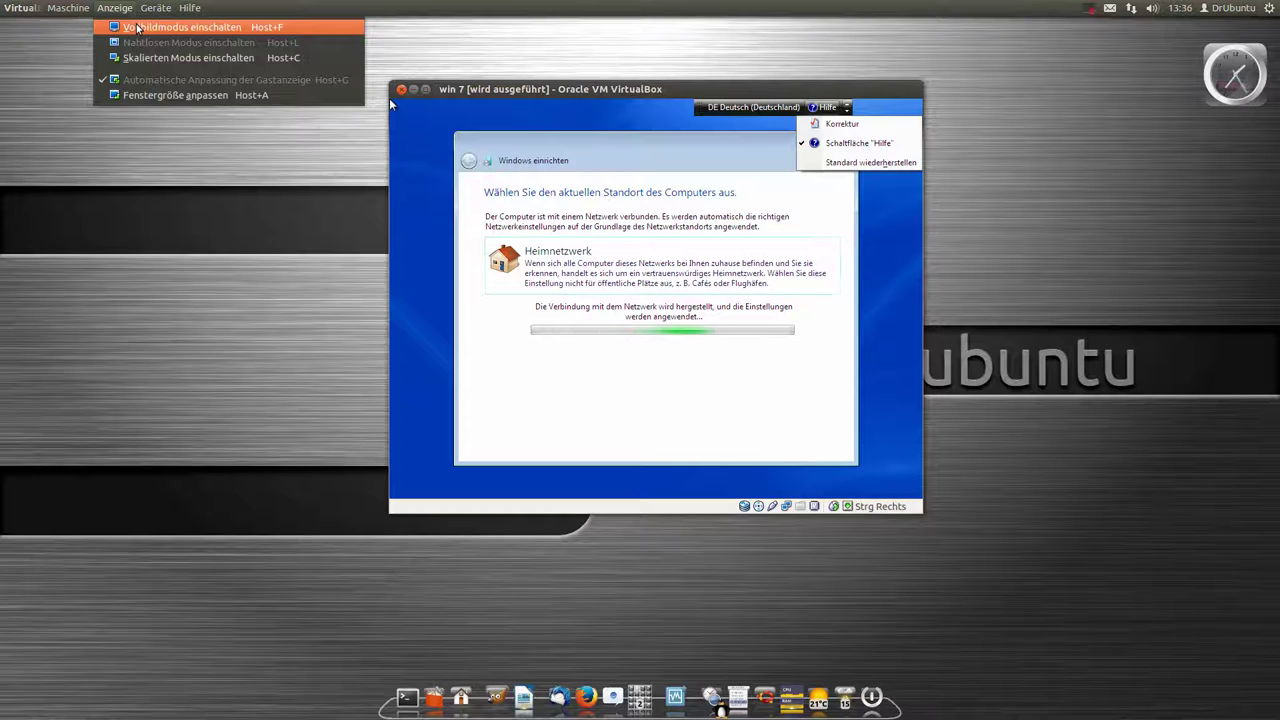
click(137, 27)
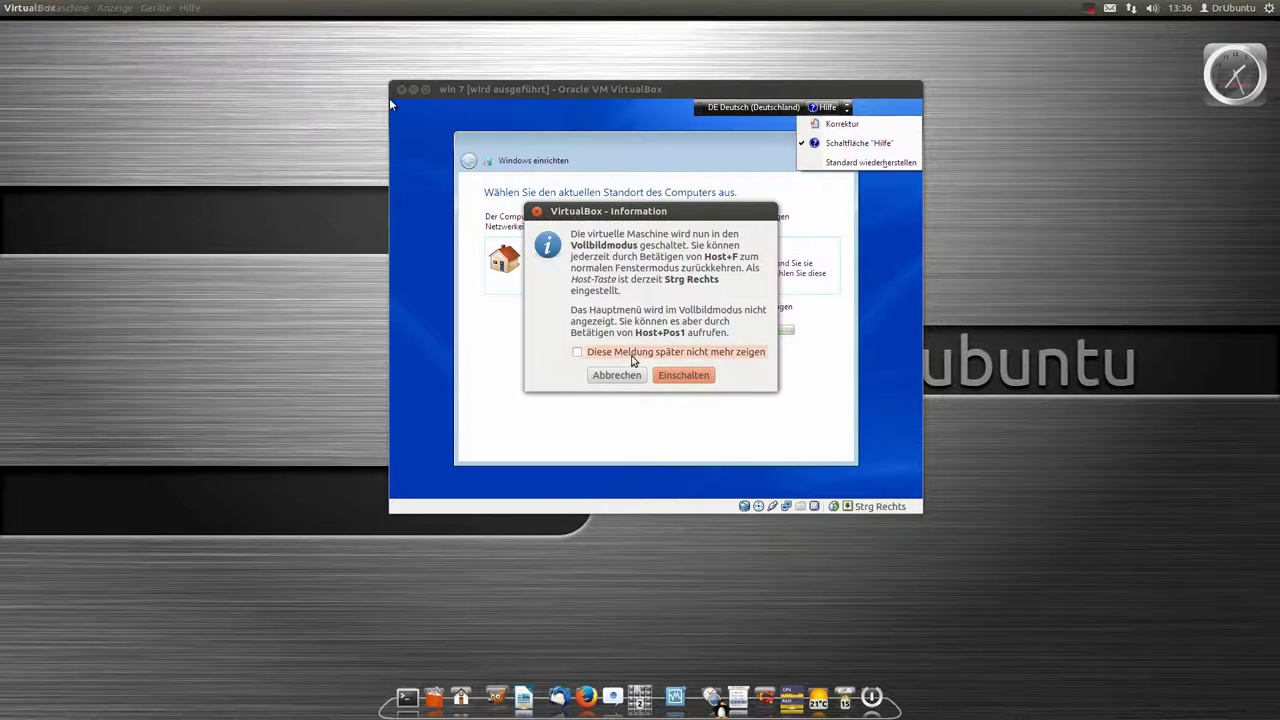
click(665, 383)
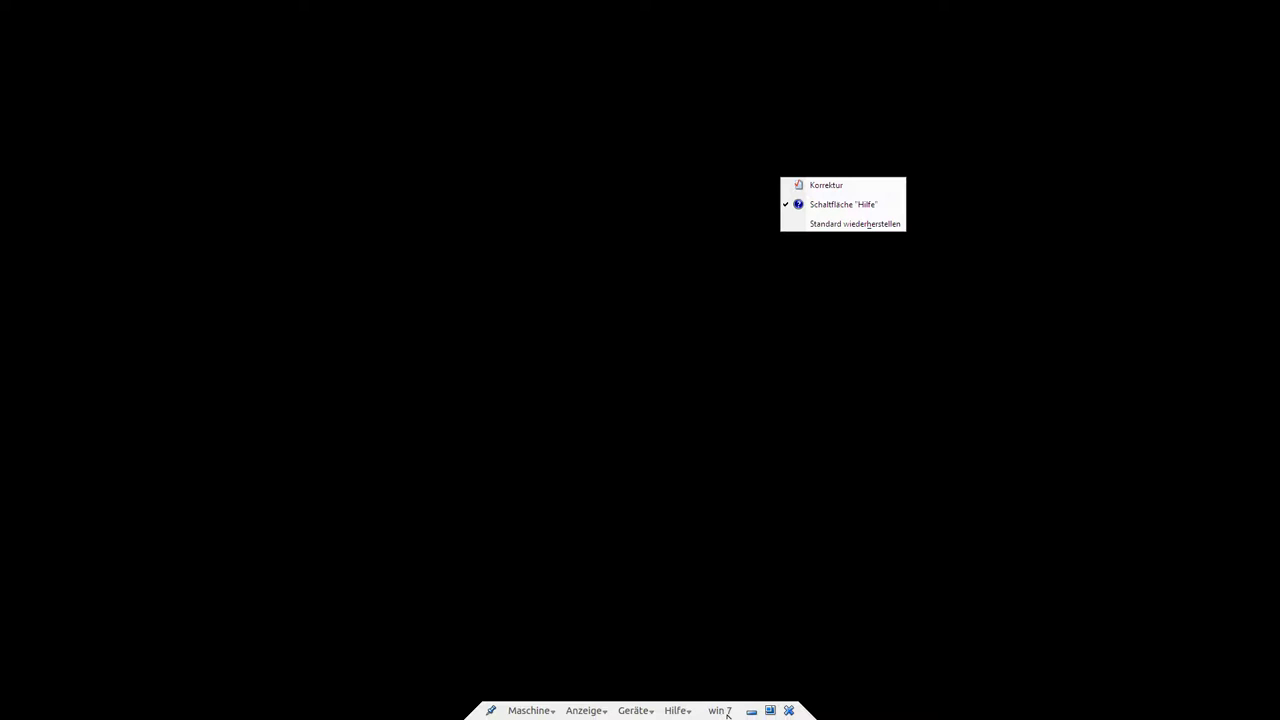
click(586, 710)
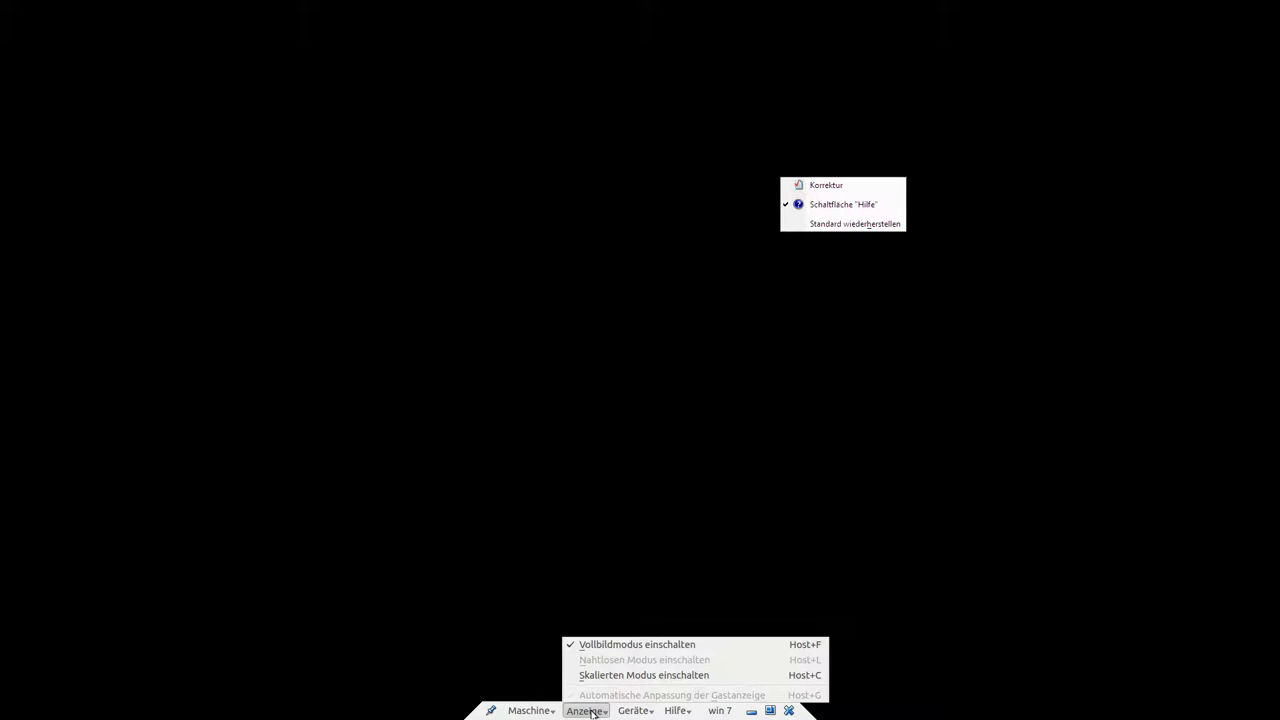
click(662, 642)
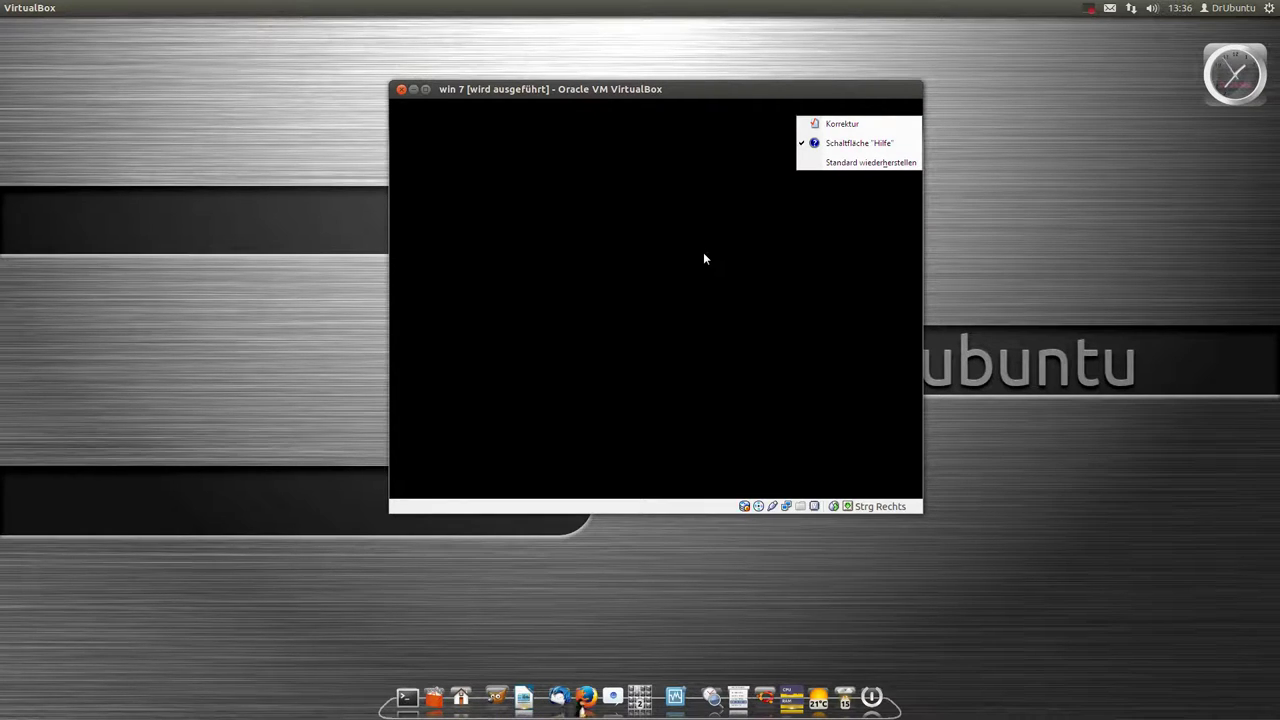
drag(677, 98, 616, 128)
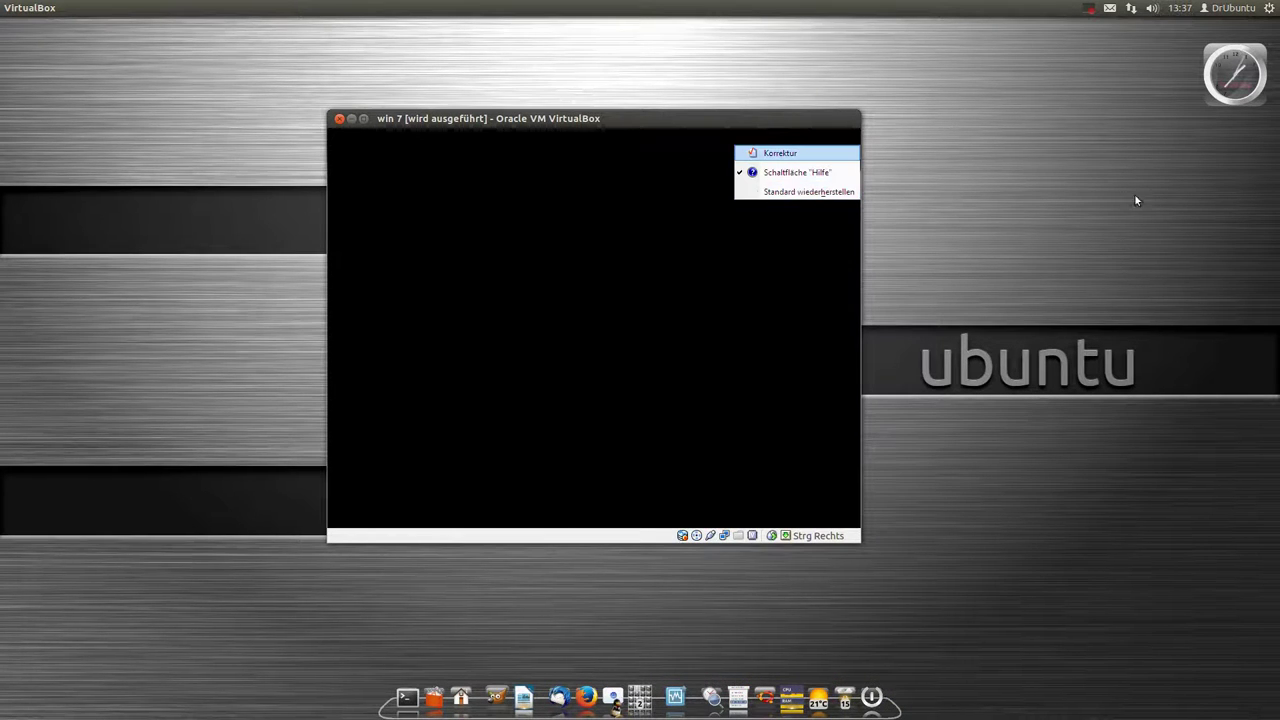
click(1088, 12)
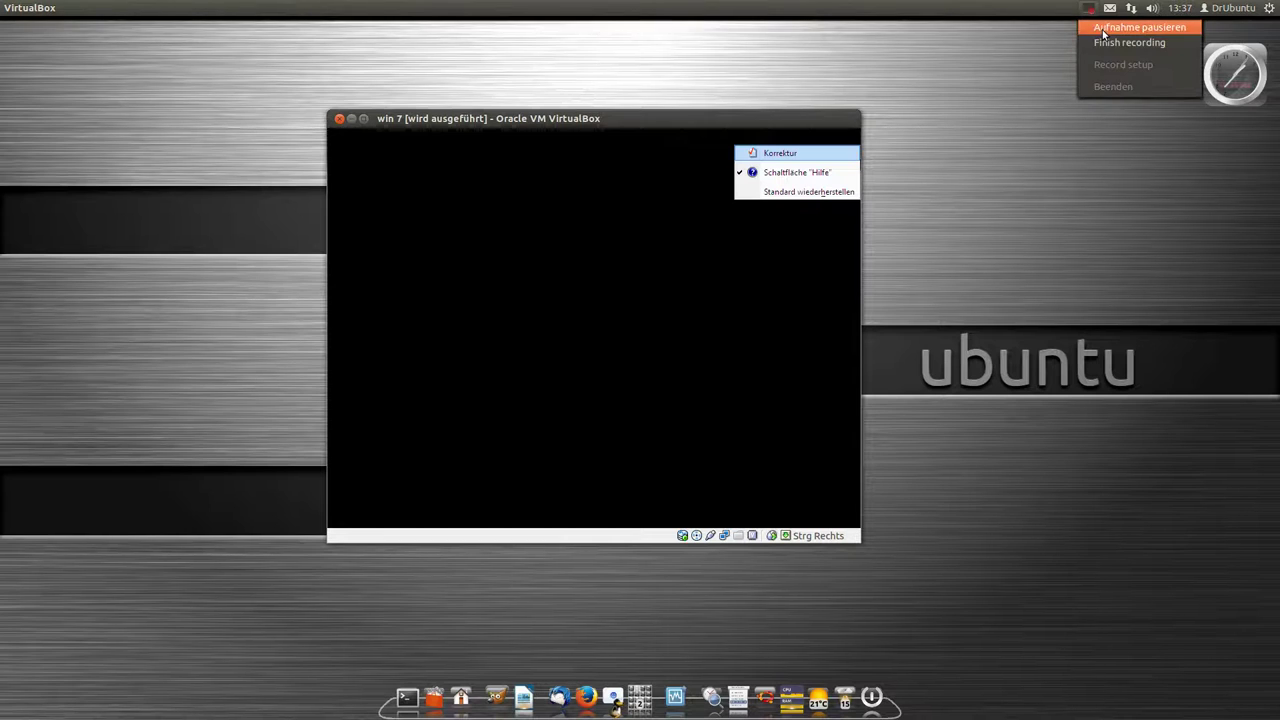
click(1110, 26)
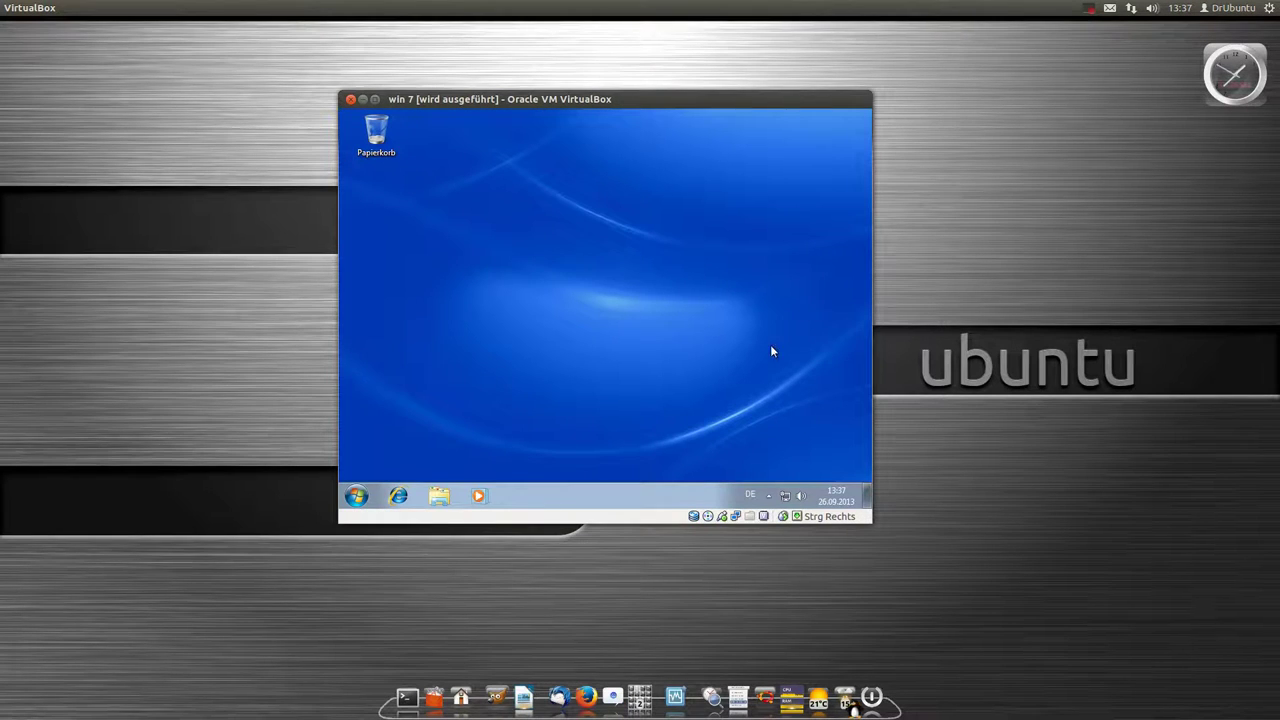
- Start installing the guest additions in the win 7 machine and download the VBoxGuestAdditions_4.1.12.iso image
mouse_move(89, 14)
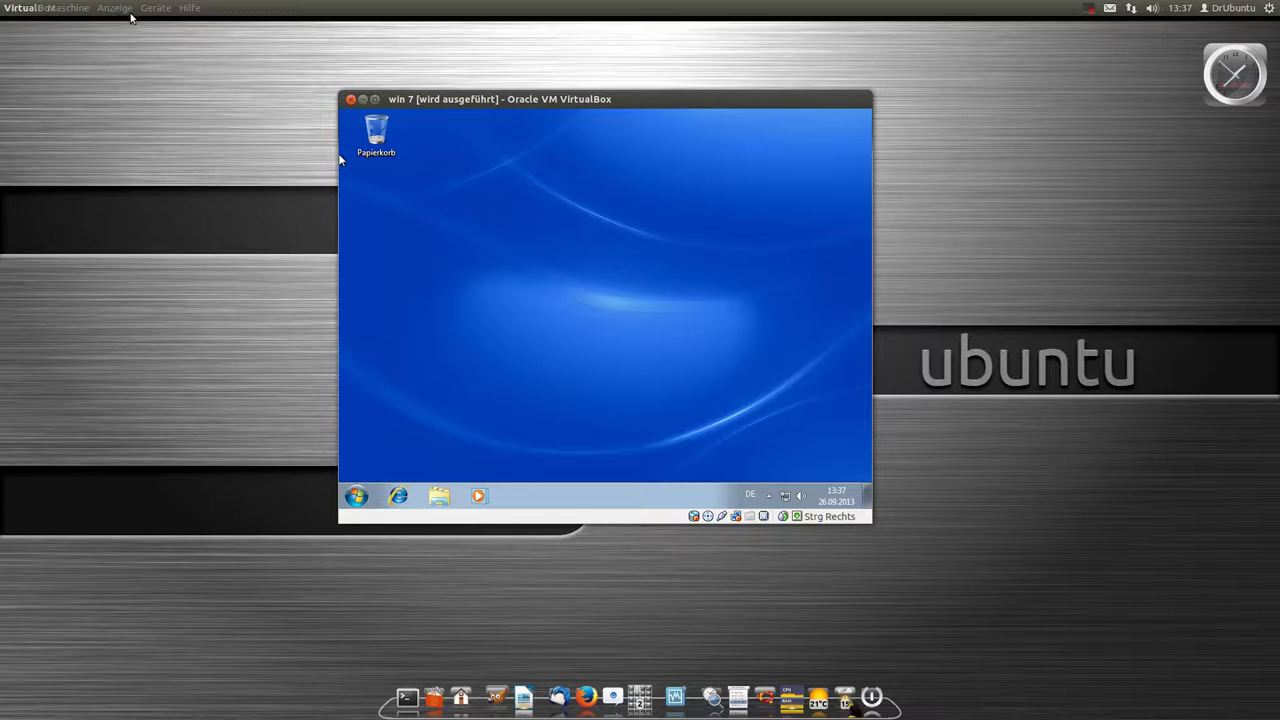
click(84, 10)
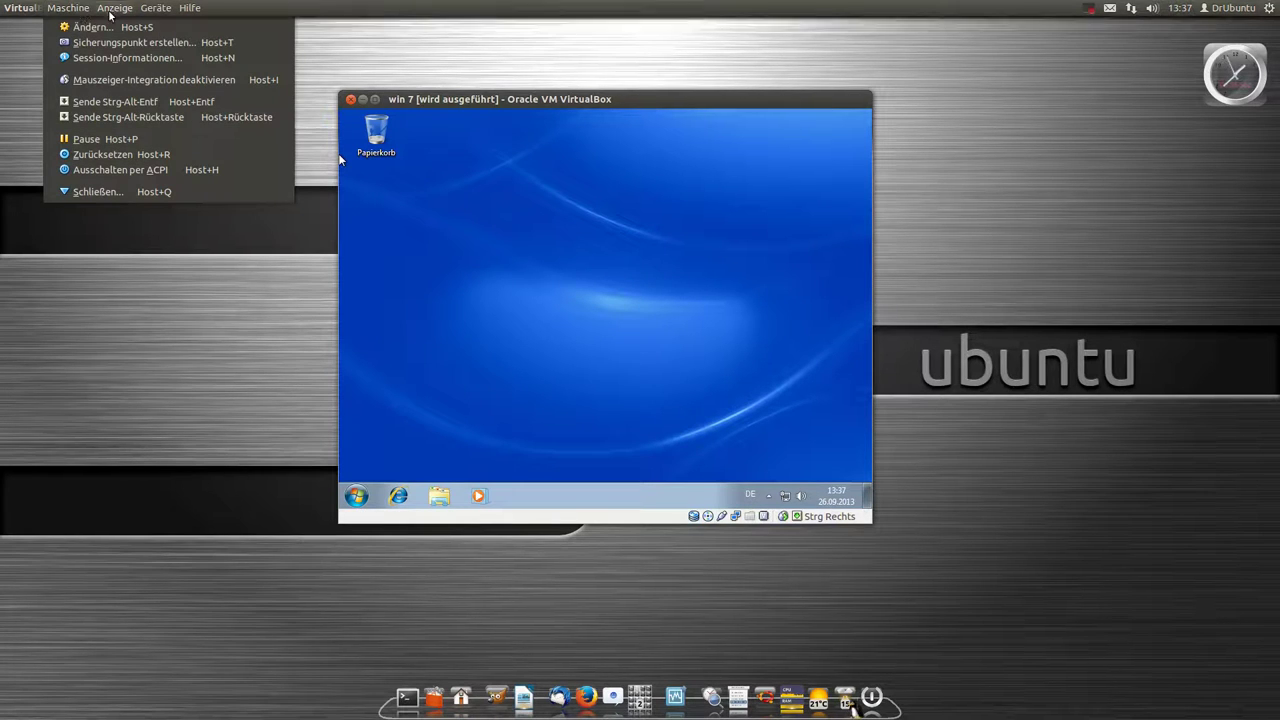
mouse_move(157, 13)
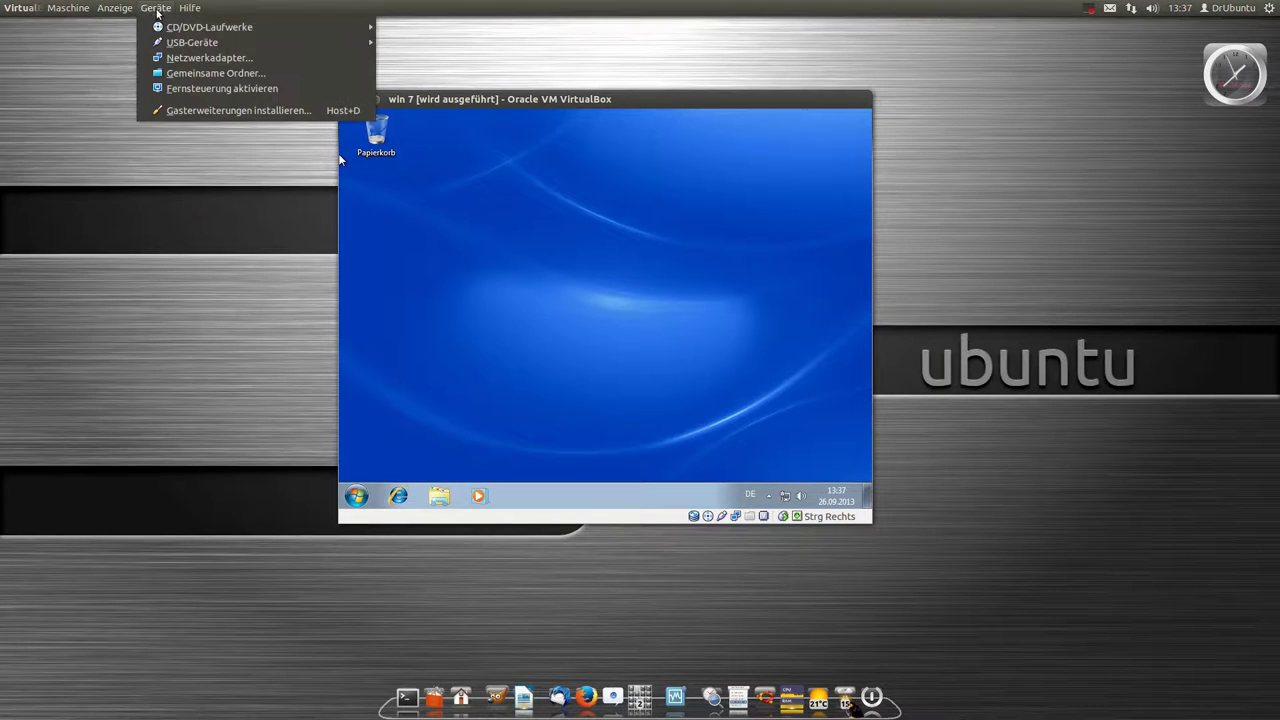
click(262, 112)
click(636, 369)
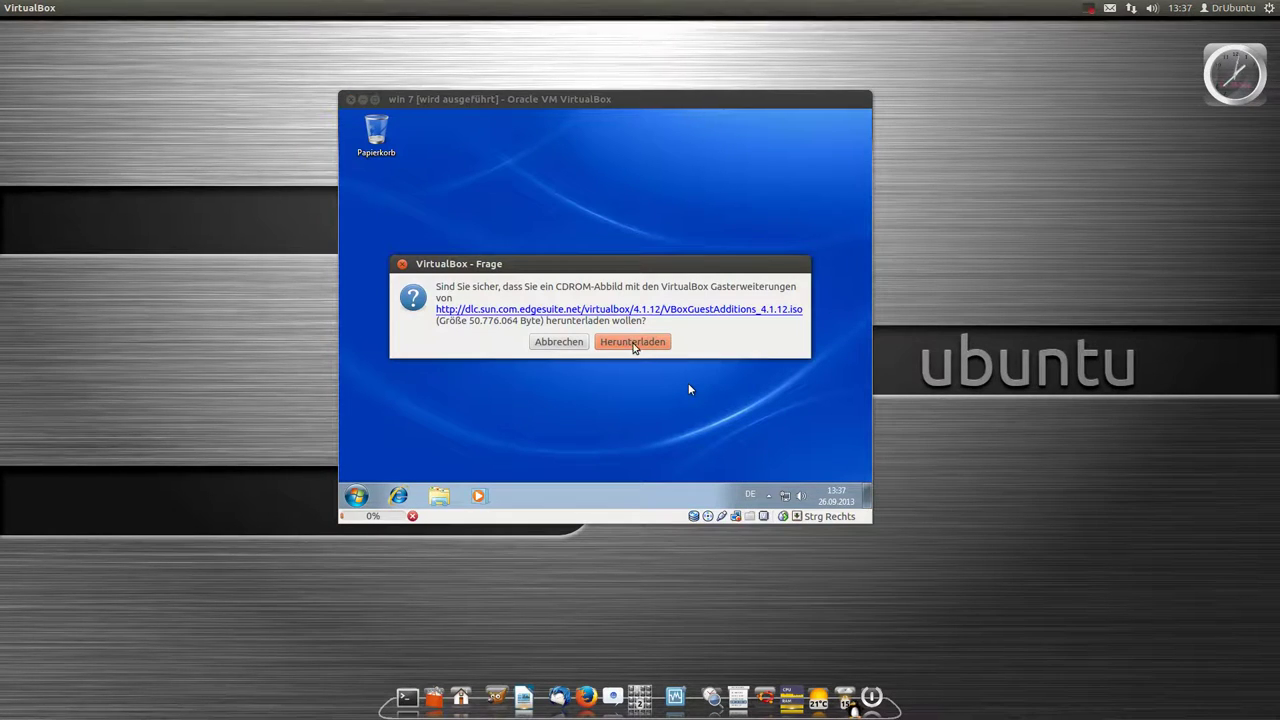
click(634, 343)
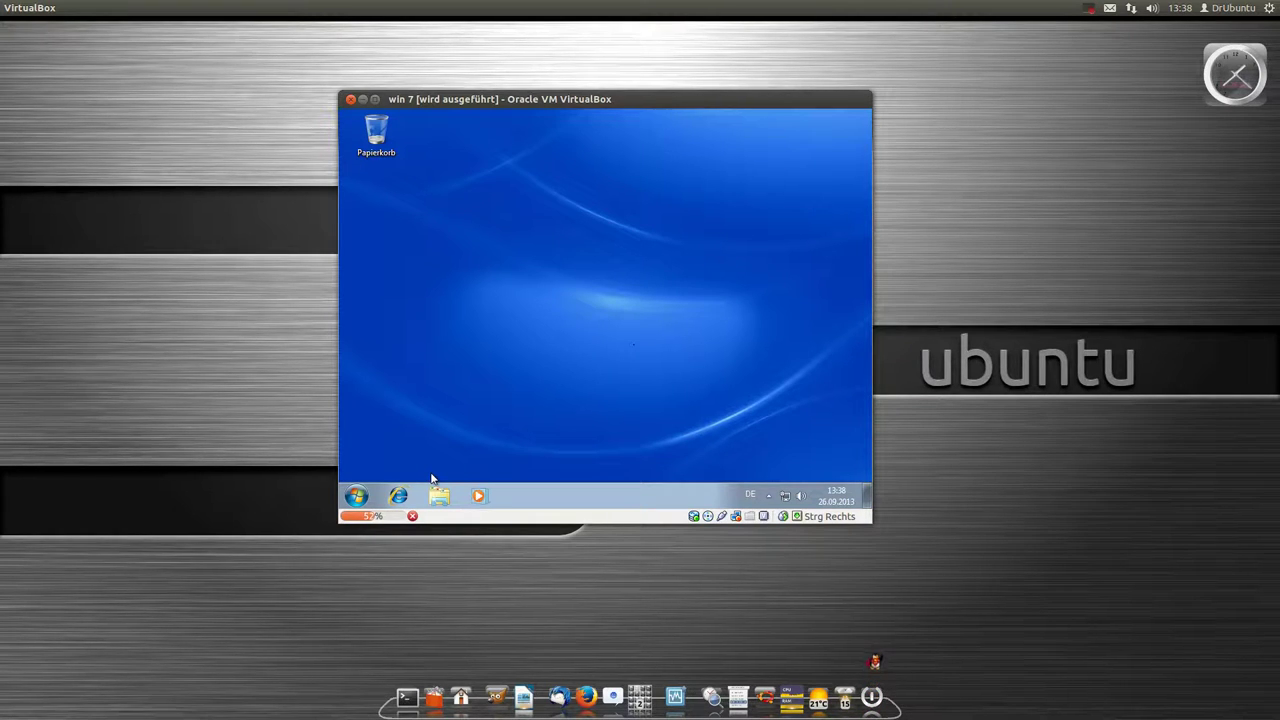
- Open the System overview under System und Sicherheit in the Windows Control Panel and review the computer's hardware, name and activation details
click(350, 497)
click(590, 351)
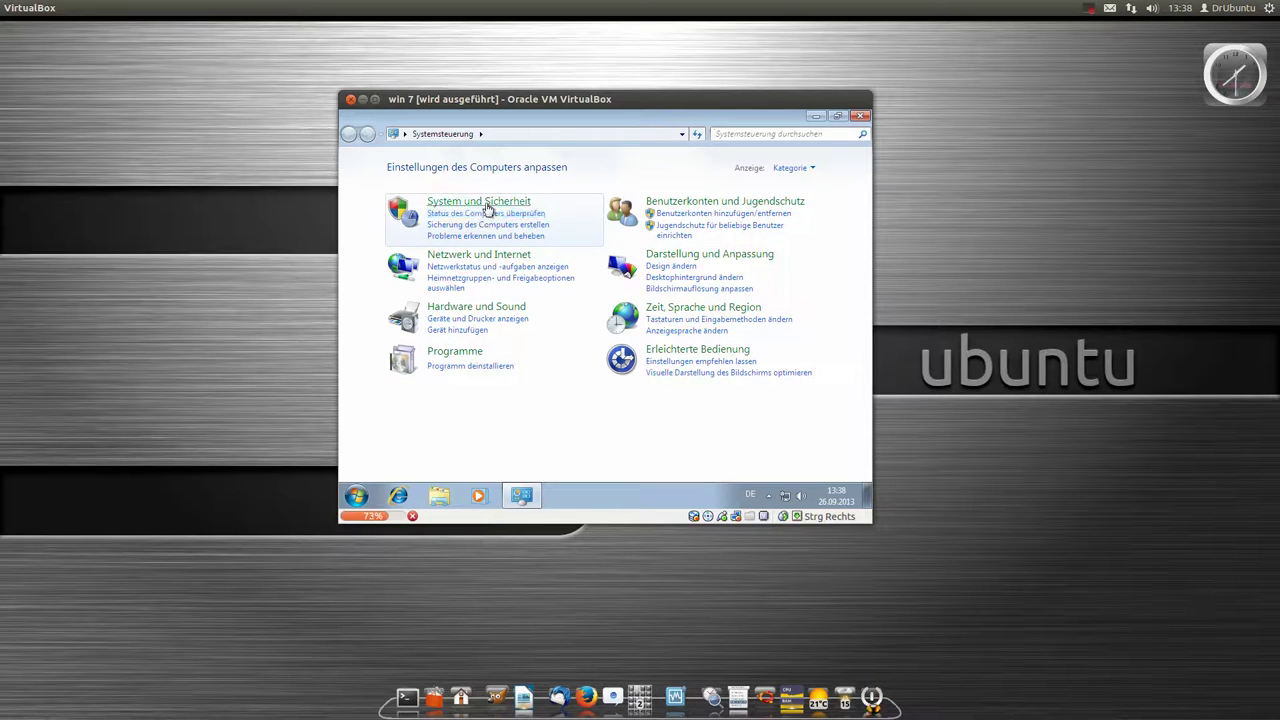
click(472, 203)
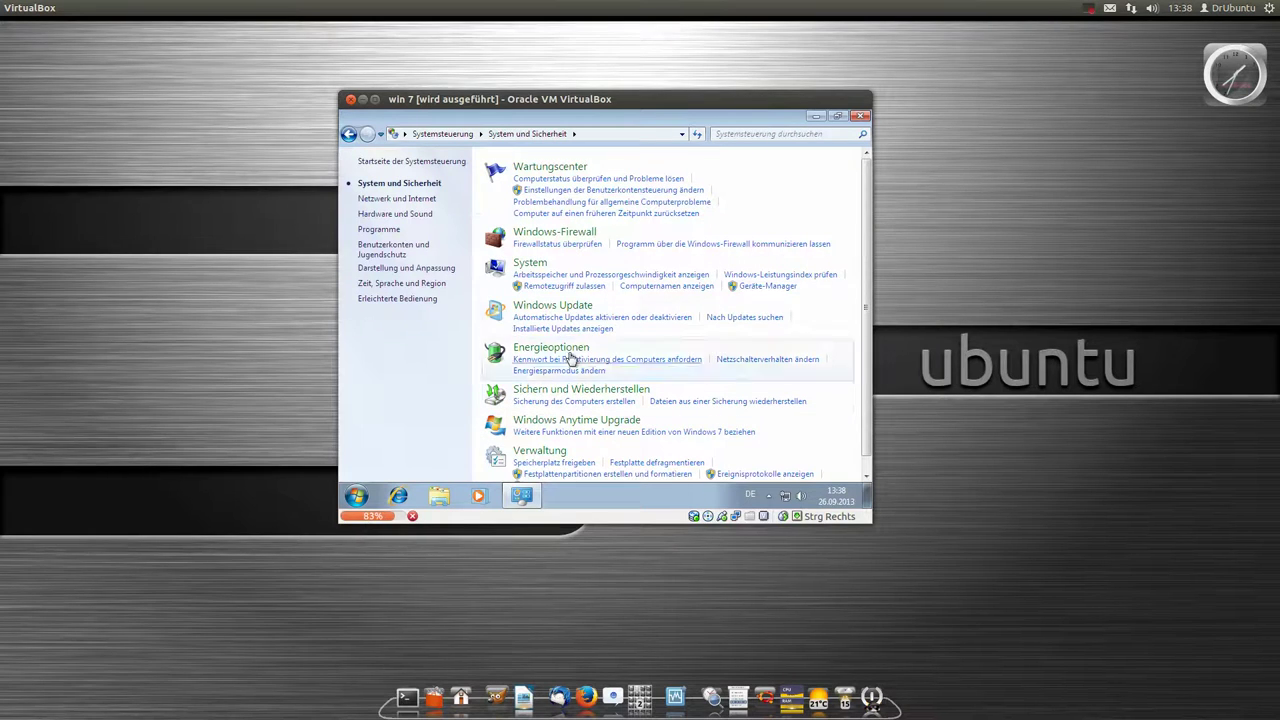
click(666, 277)
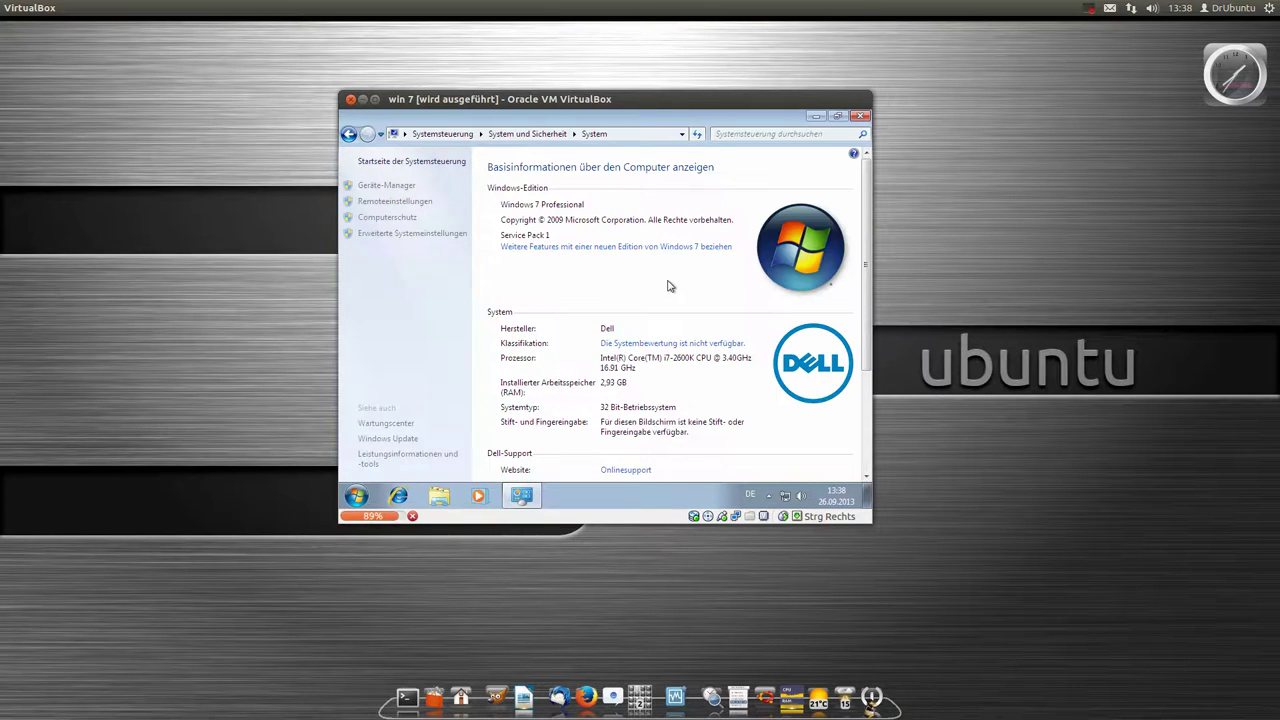
scroll(690, 300, down, 4)
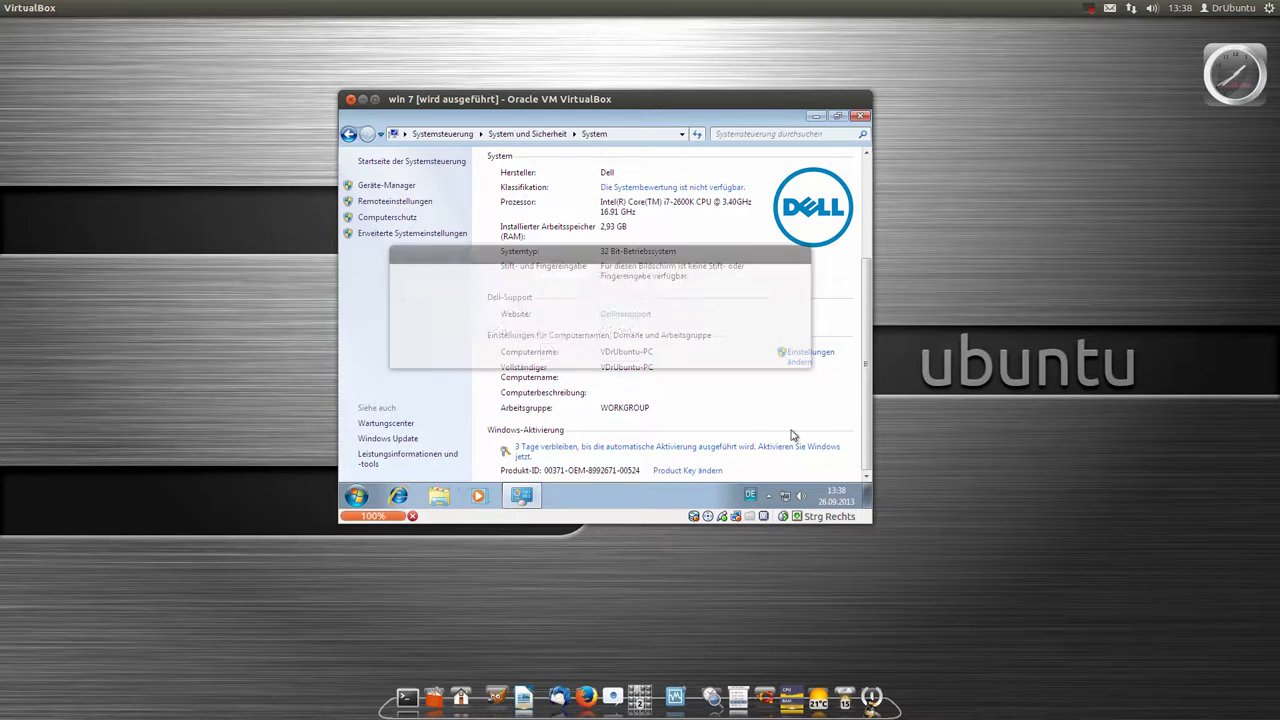
- Mount VBoxGuestAdditions_4.1.12.iso in the win 7 machine's virtual drive, forcing the ejection of the current medium
click(633, 352)
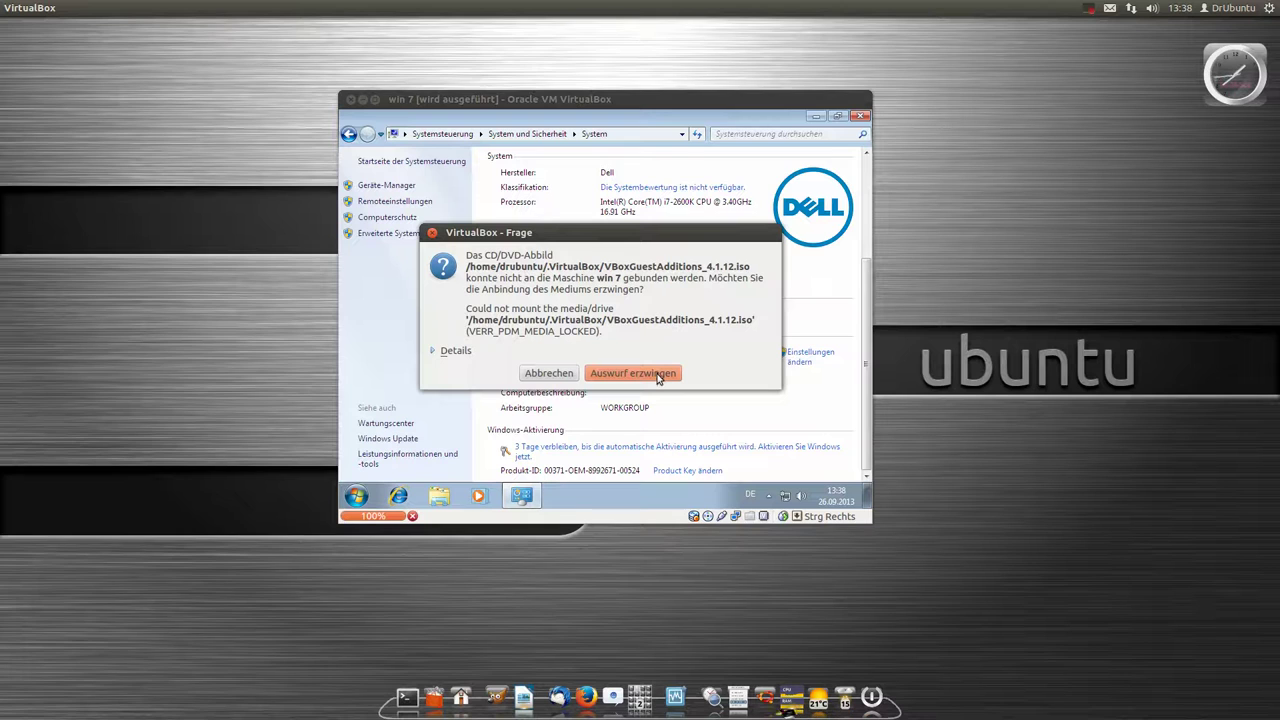
click(658, 376)
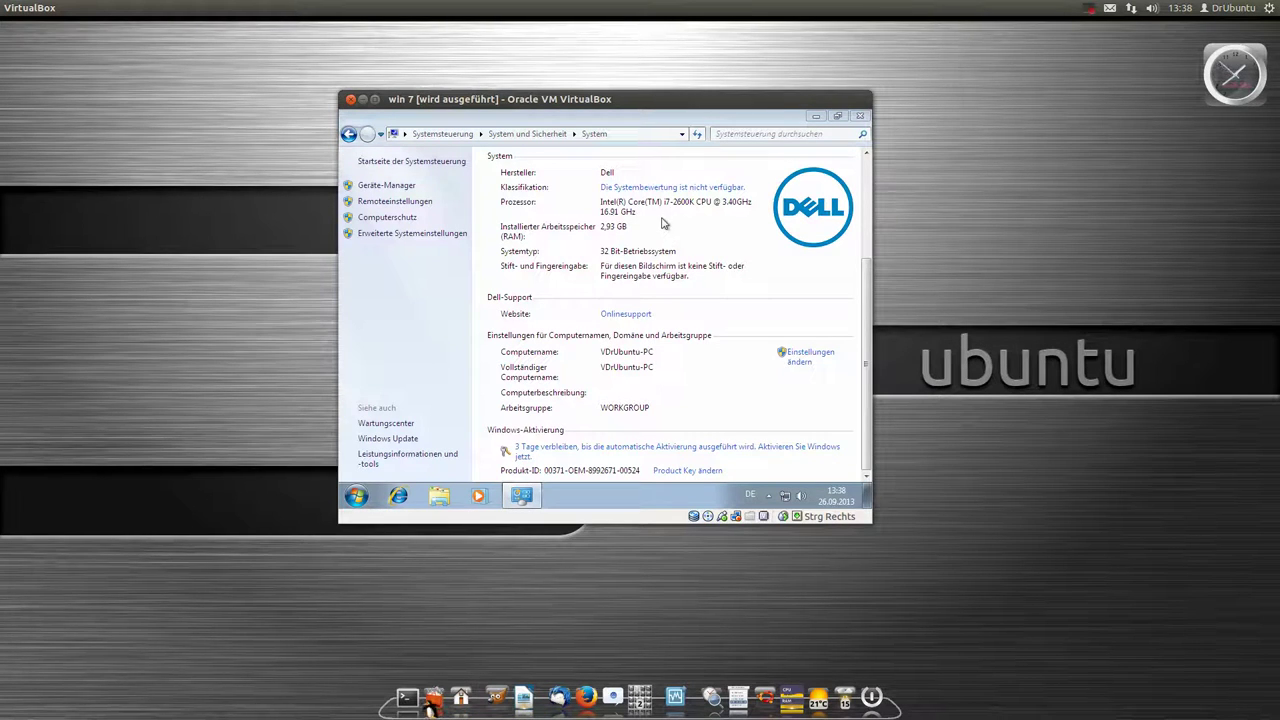
- Minimise and restore the System overview in Windows and enlarge the win 7 machine's window
click(815, 116)
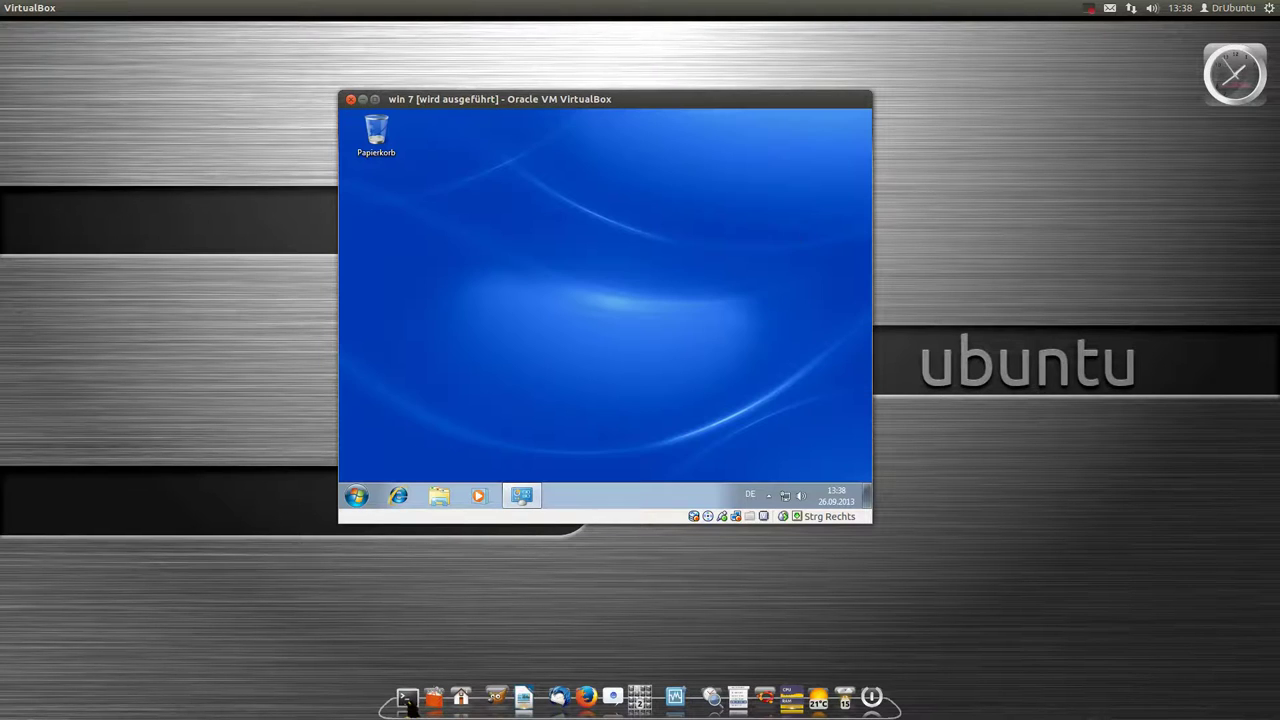
click(530, 499)
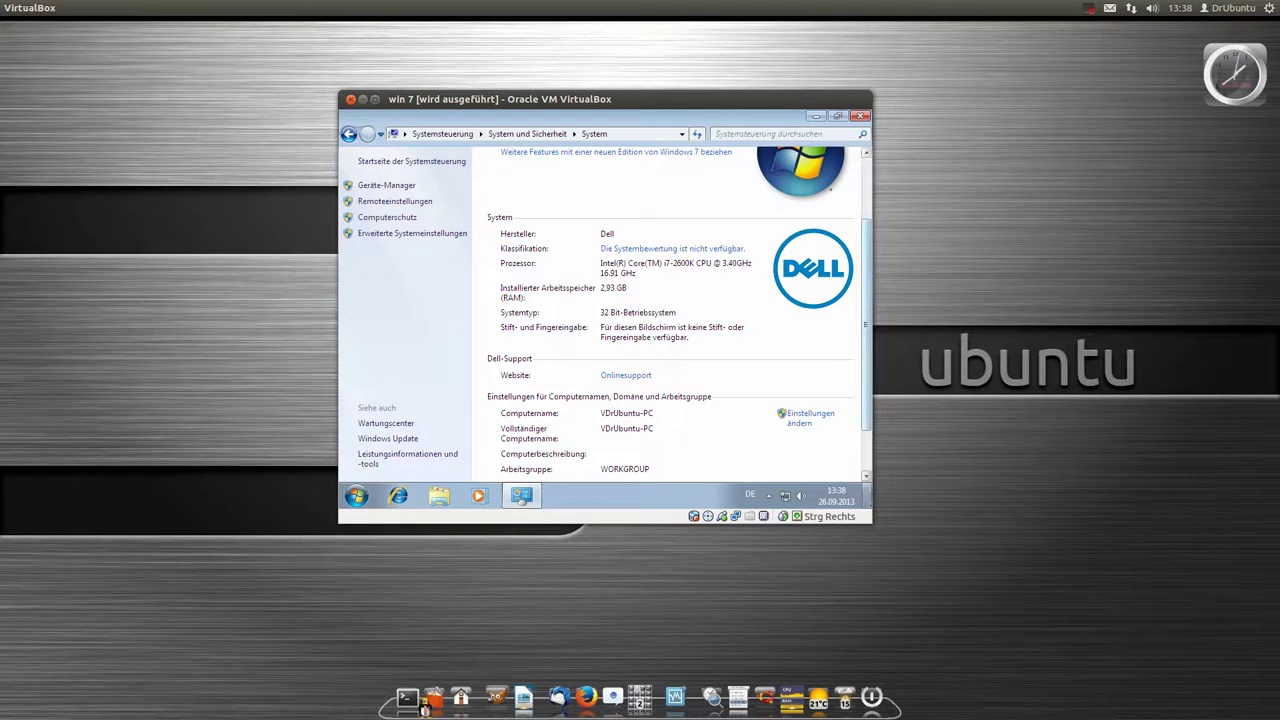
drag(862, 518, 994, 521)
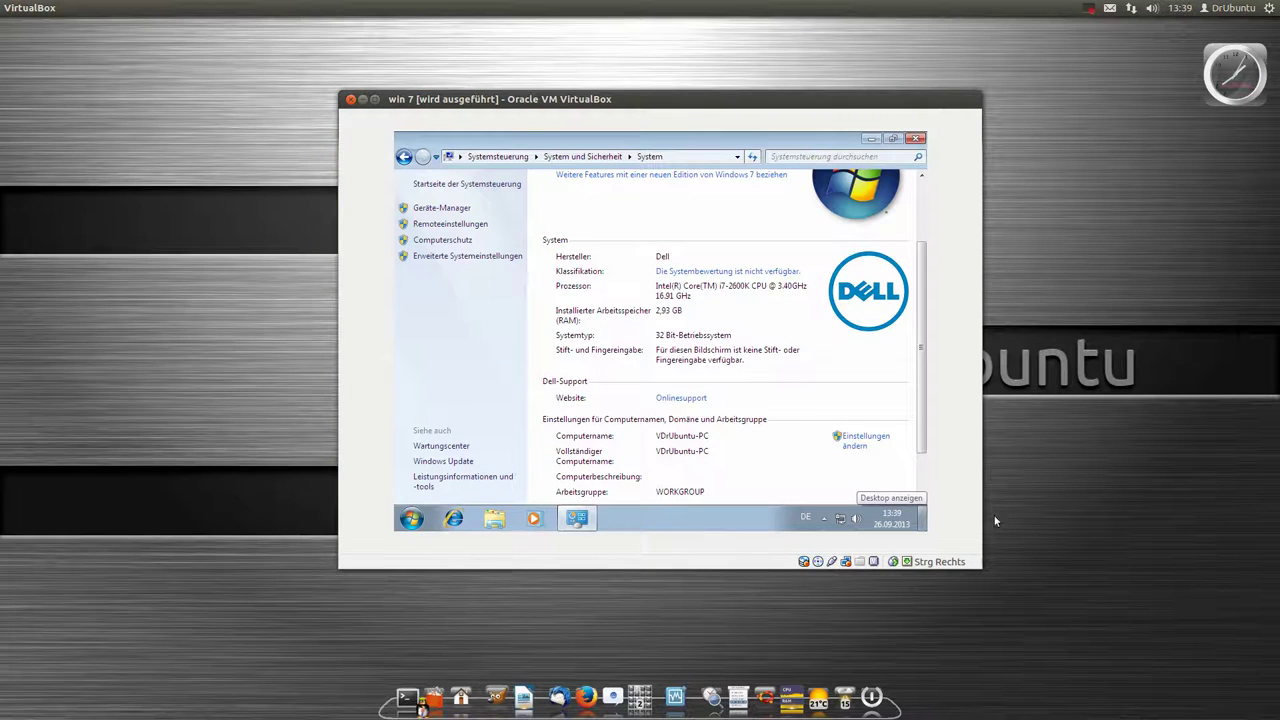
click(1092, 12)
click(1140, 25)
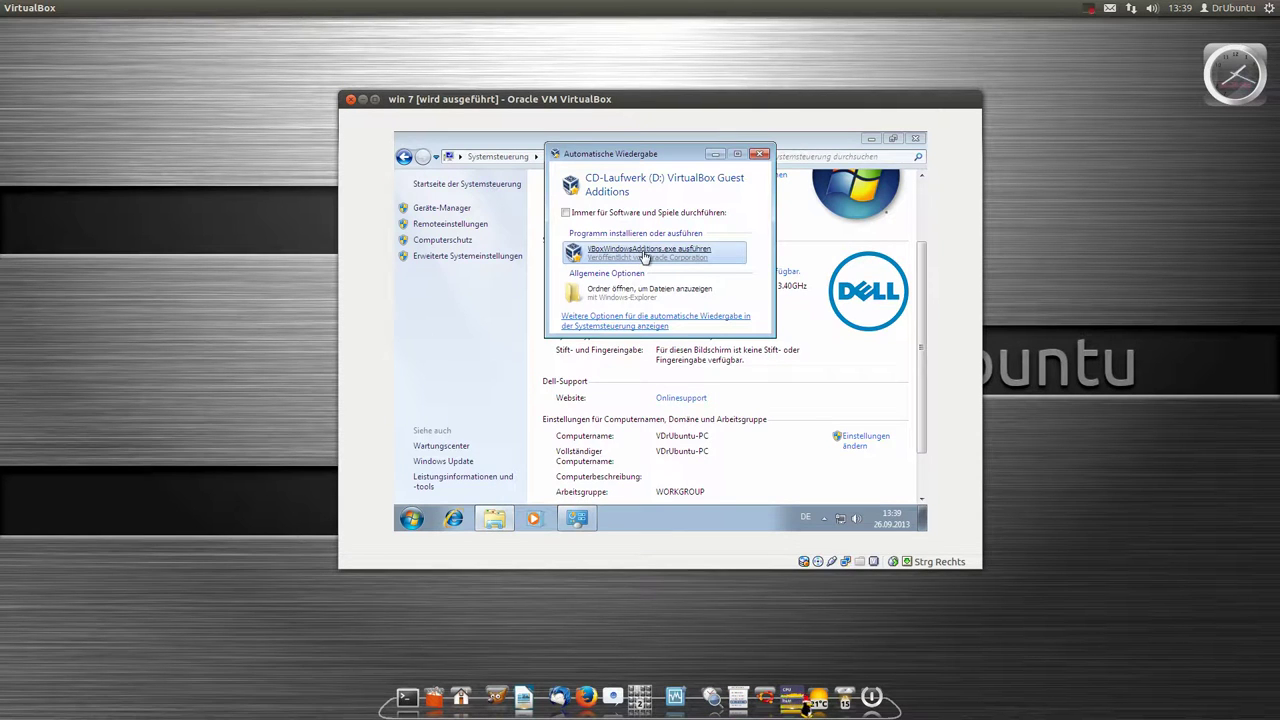
- Run VBoxWindowsAdditions.exe with permission to change the computer and continue its setup with the default destination folder, minimising the System overview
click(645, 257)
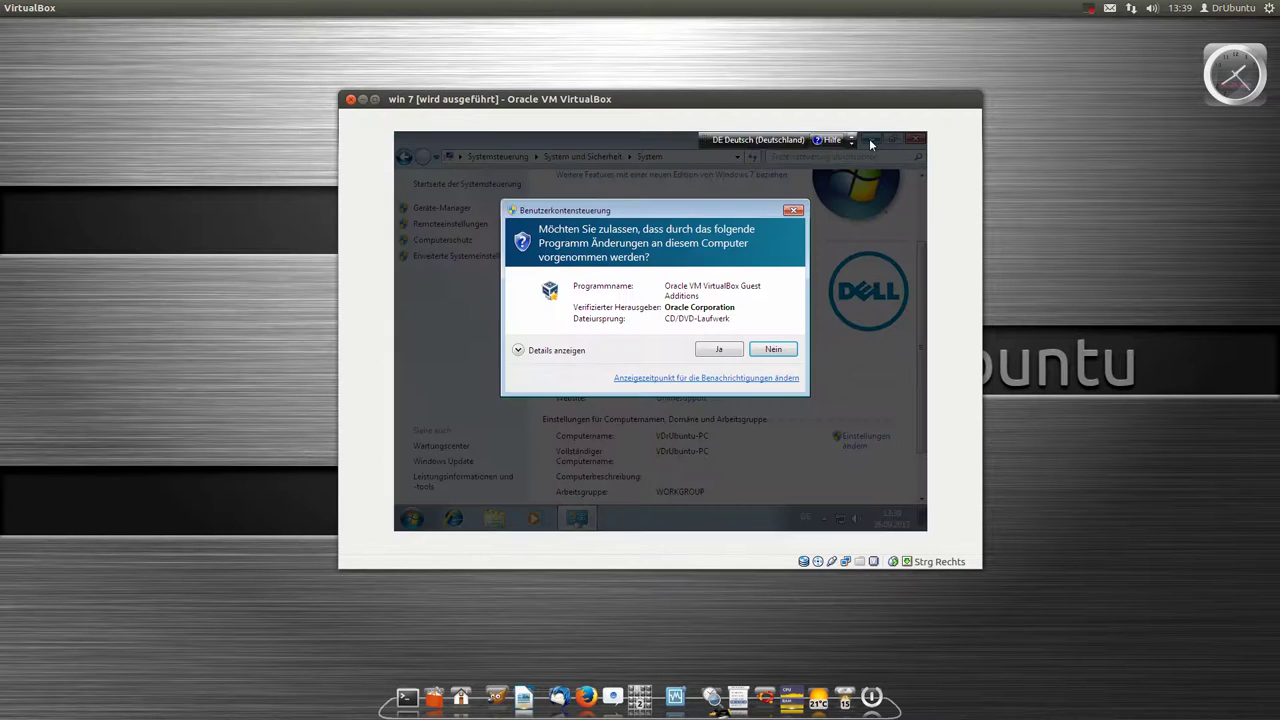
click(713, 347)
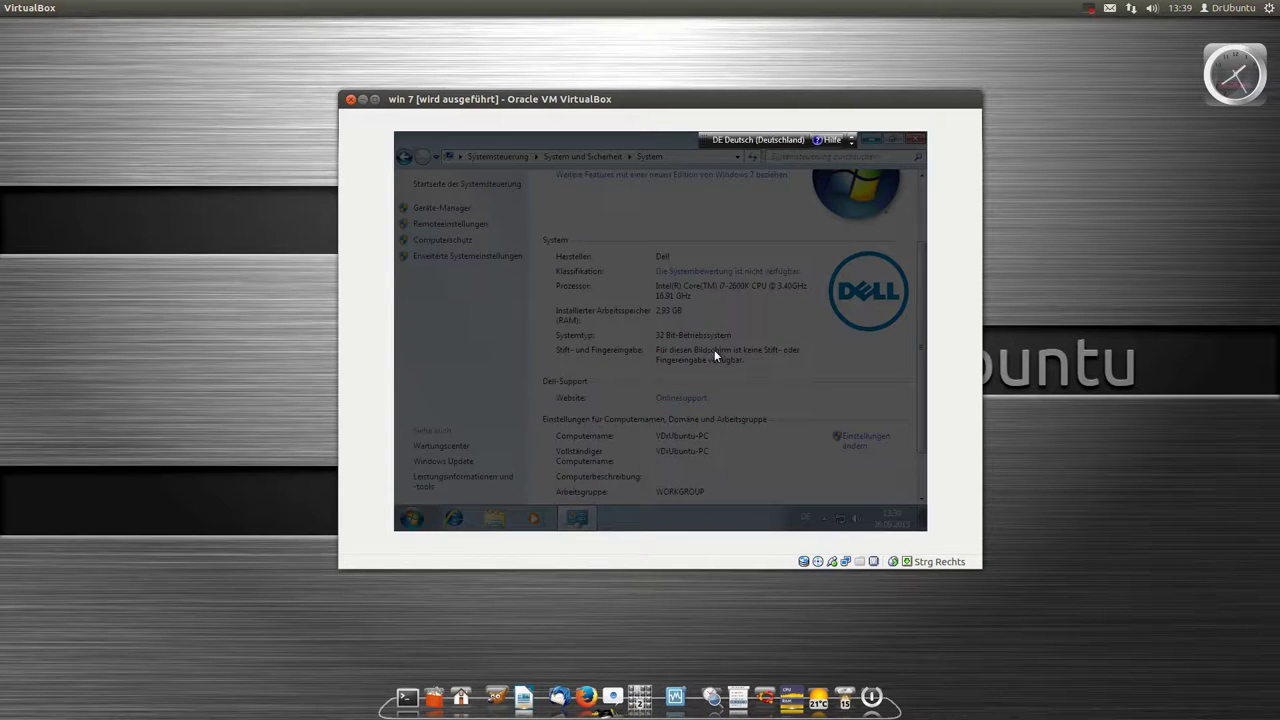
click(867, 141)
click(752, 430)
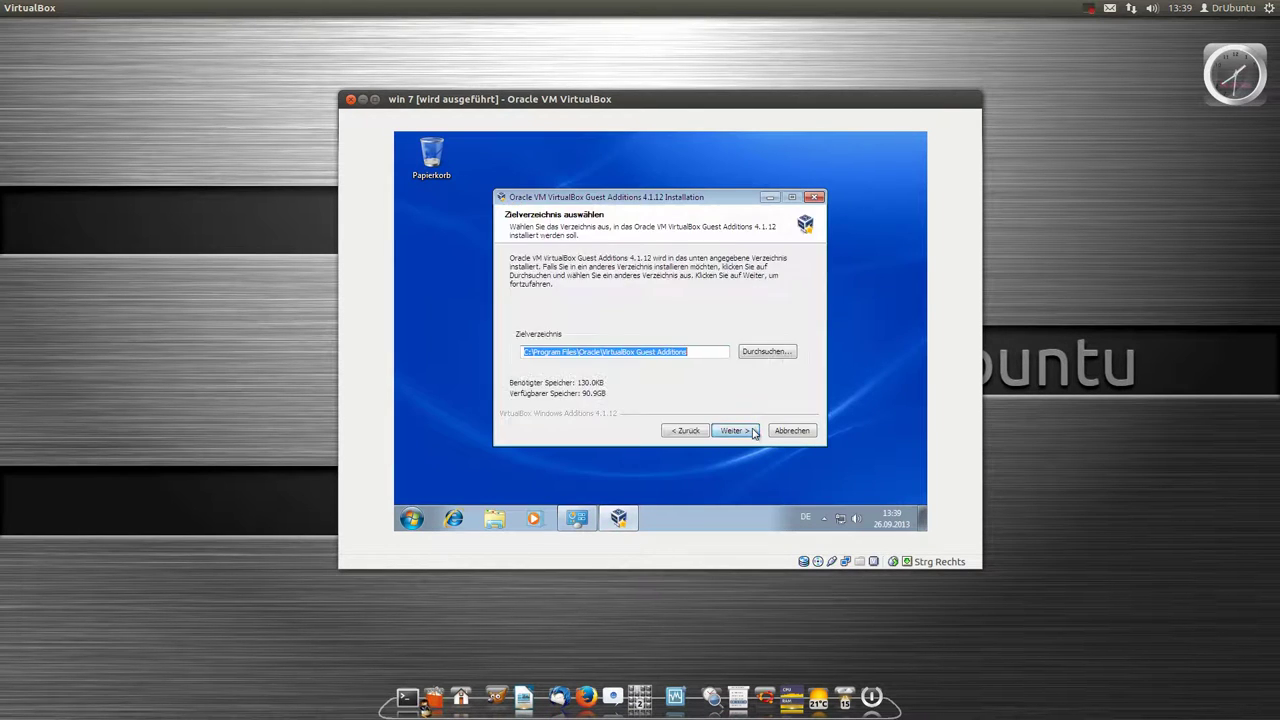
click(748, 432)
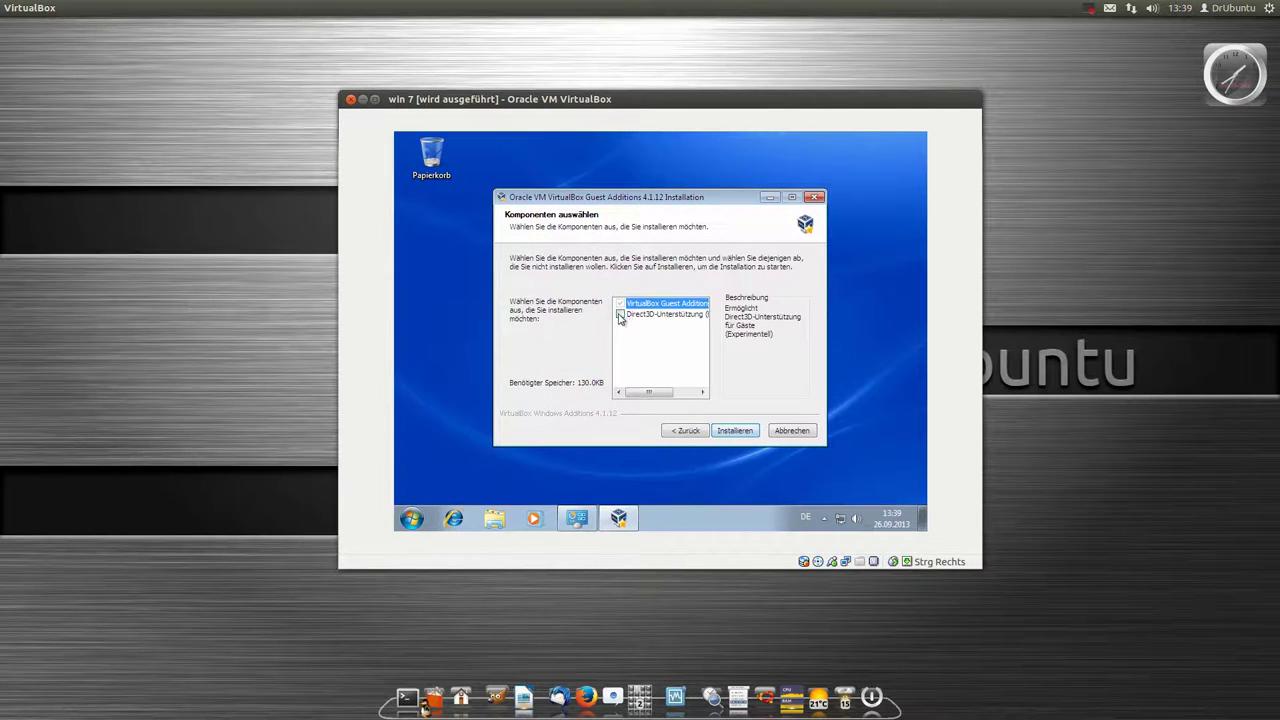
- Try to add the Direct3D-Unterstützung component to the guest additions setup, choosing the regular Direct3D support instead of Windows Aero
click(735, 433)
click(732, 396)
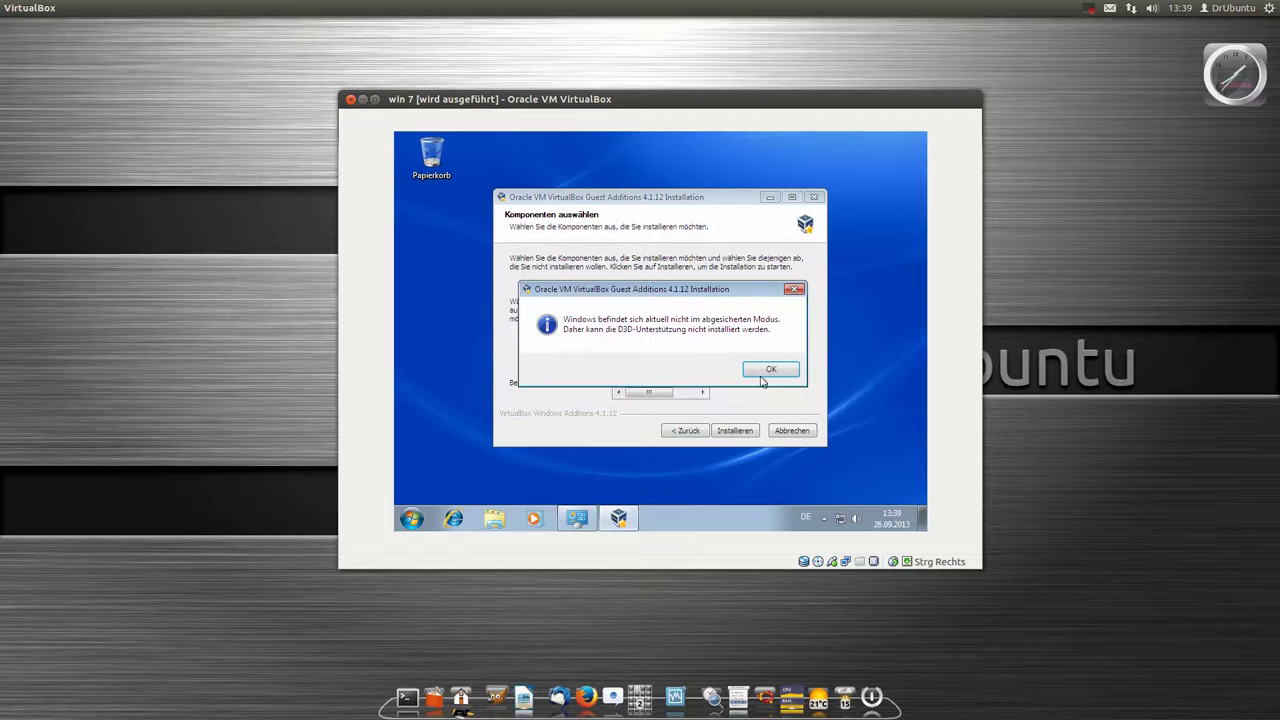
click(776, 390)
click(620, 314)
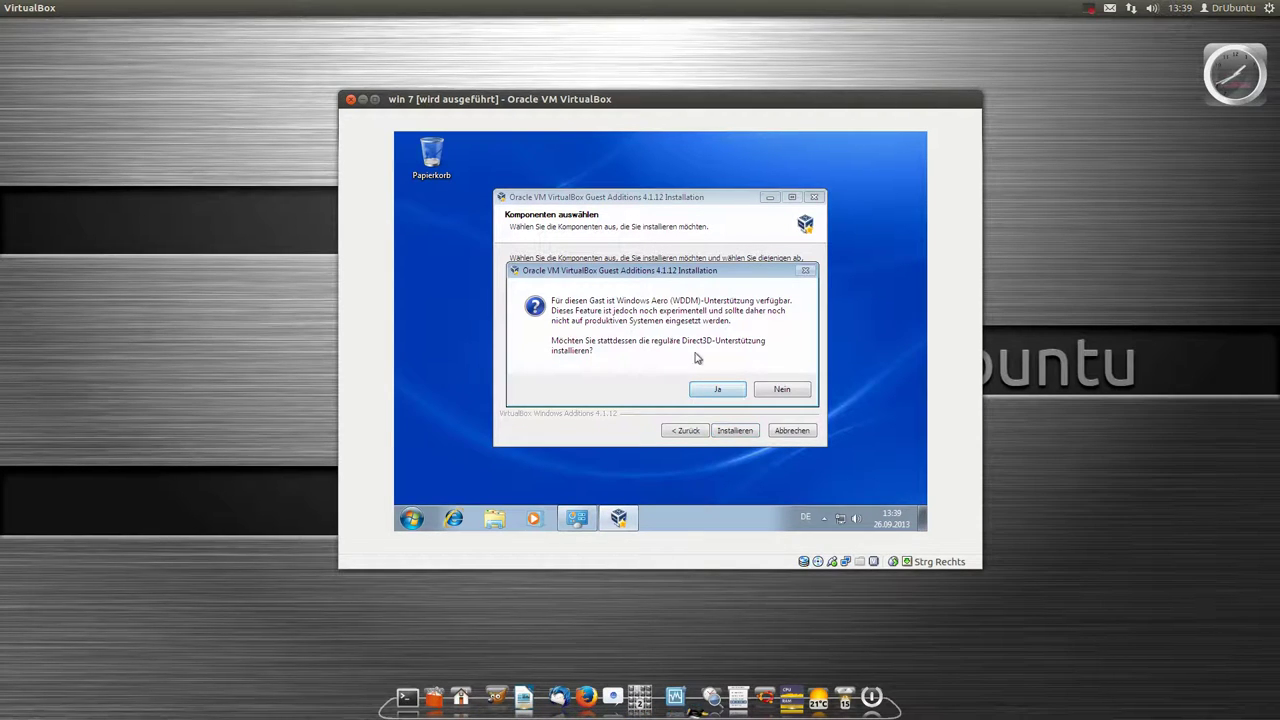
click(702, 390)
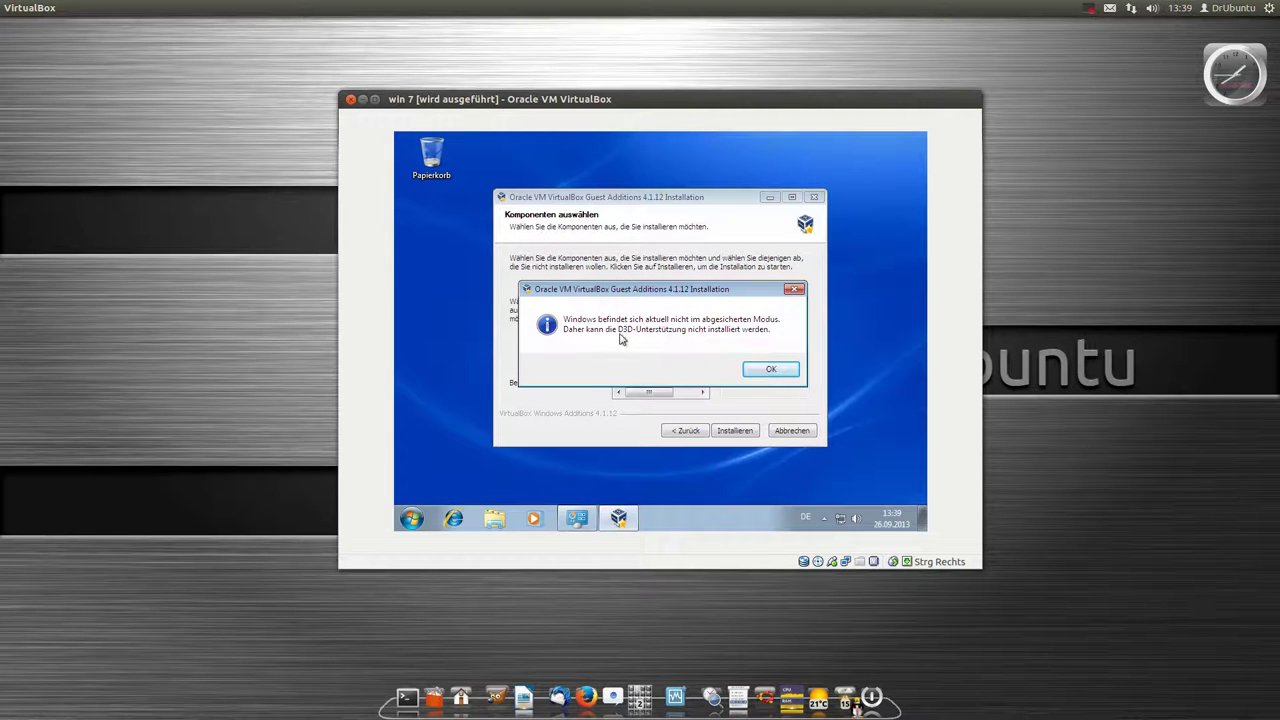
click(751, 367)
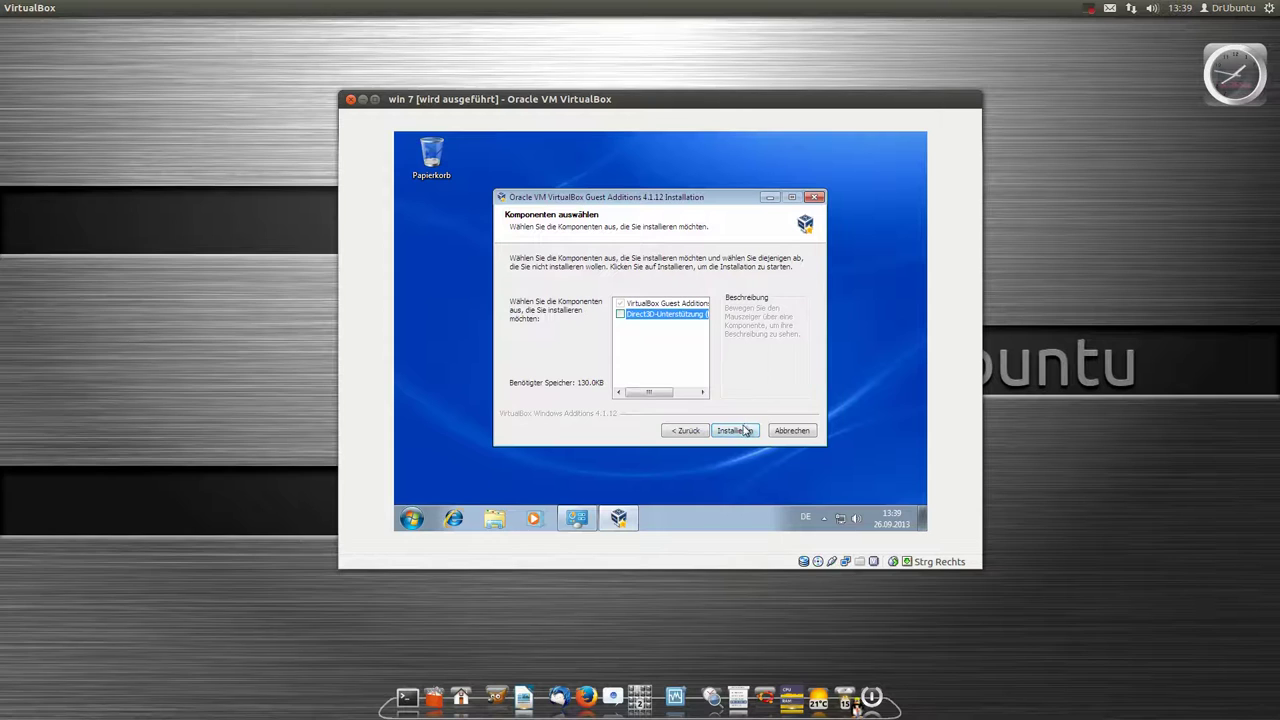
- Install the guest additions without Direct3D support and approve the Oracle Corporation system device software
click(736, 432)
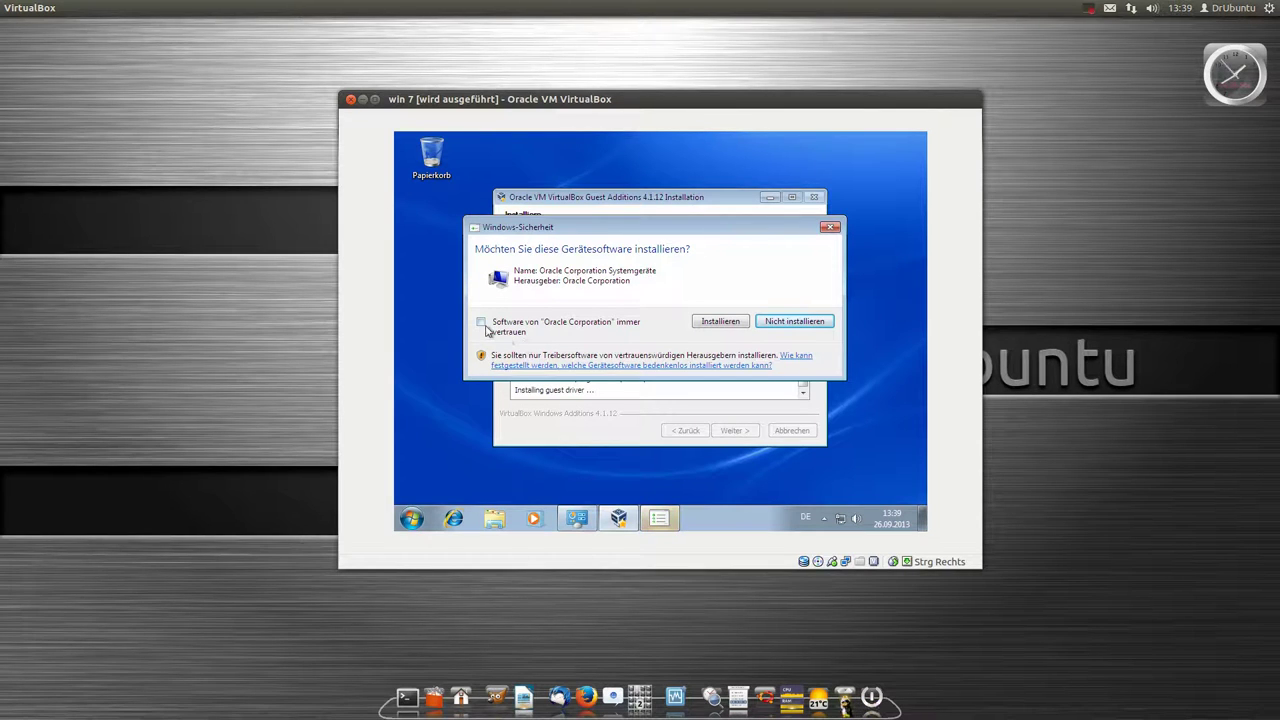
click(720, 321)
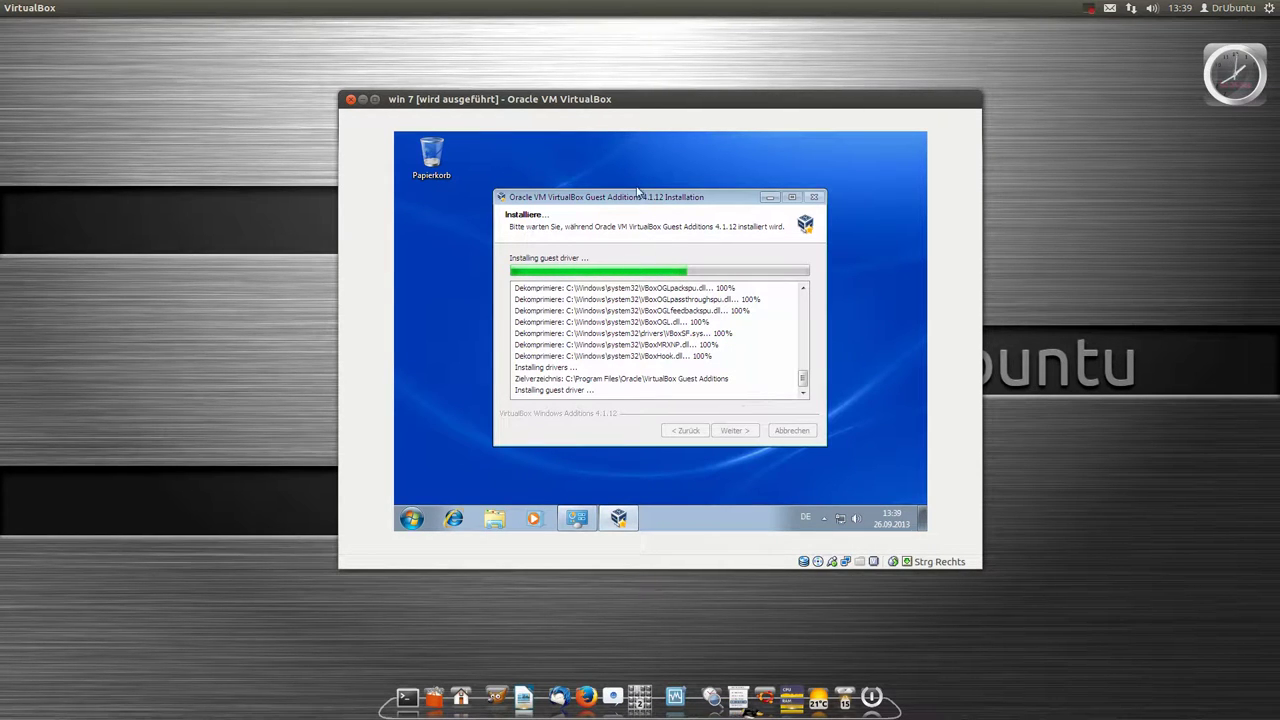
drag(623, 198, 643, 176)
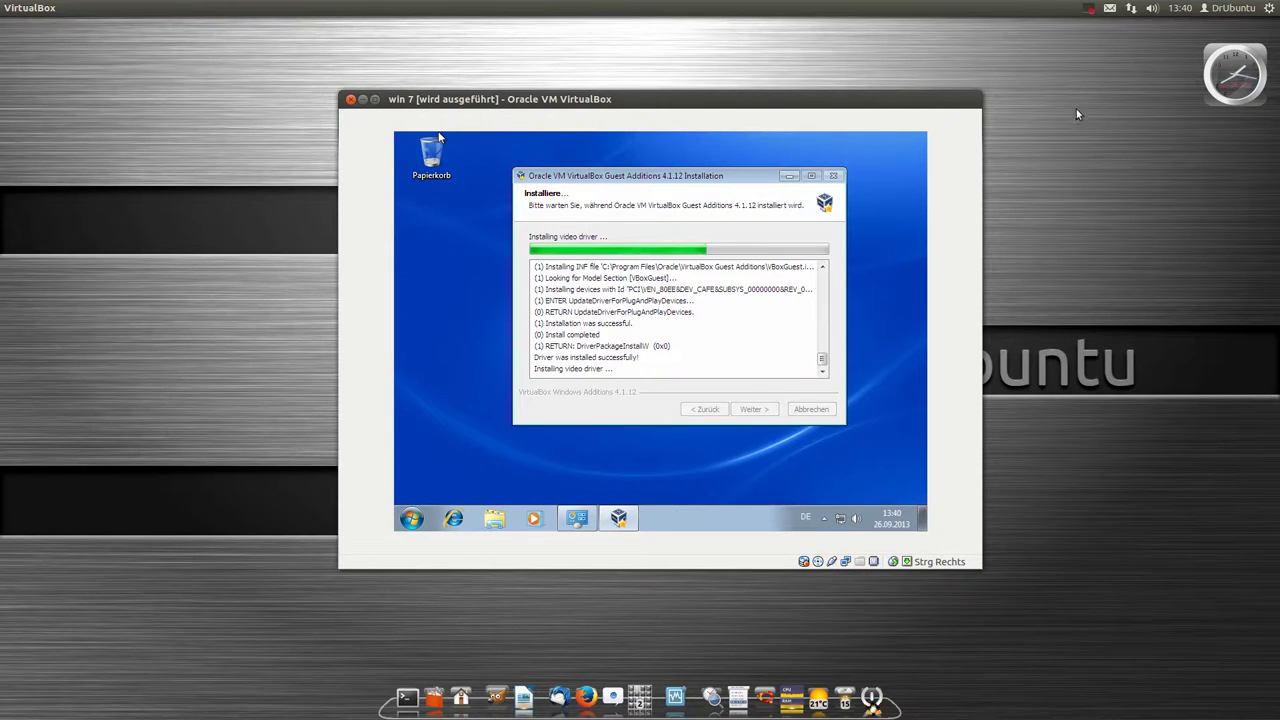
click(1089, 9)
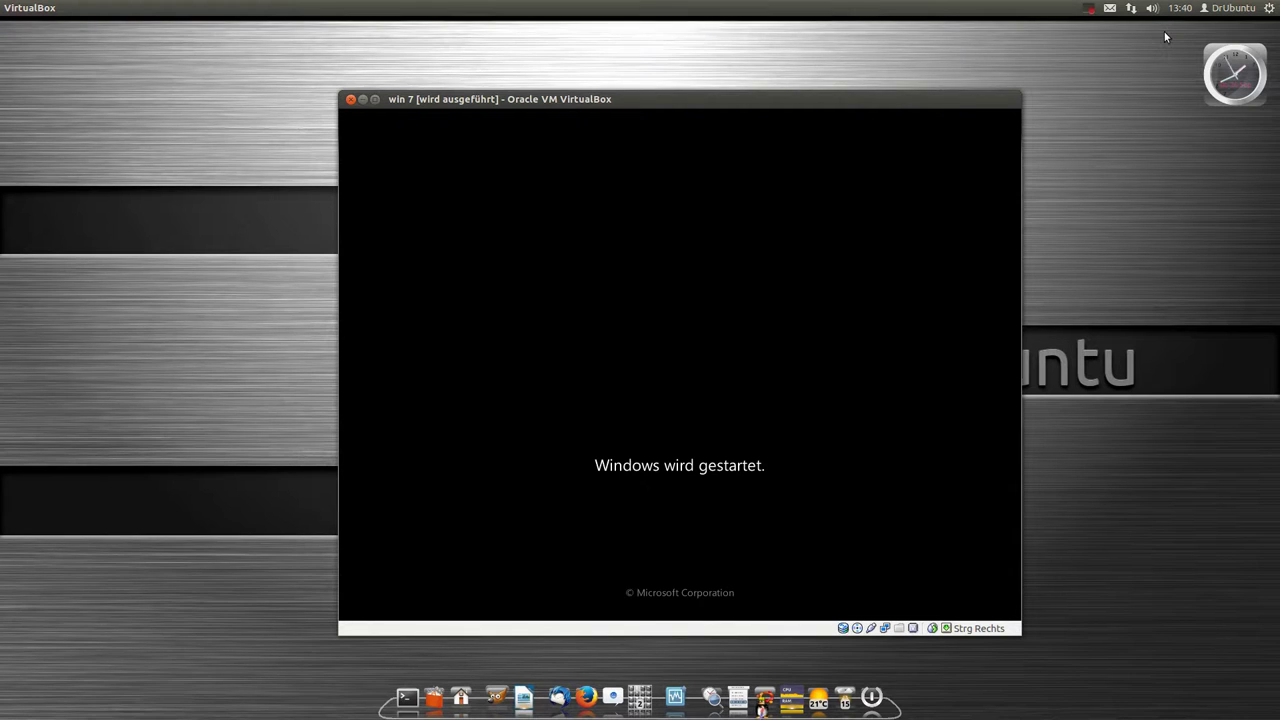
drag(671, 90, 605, 76)
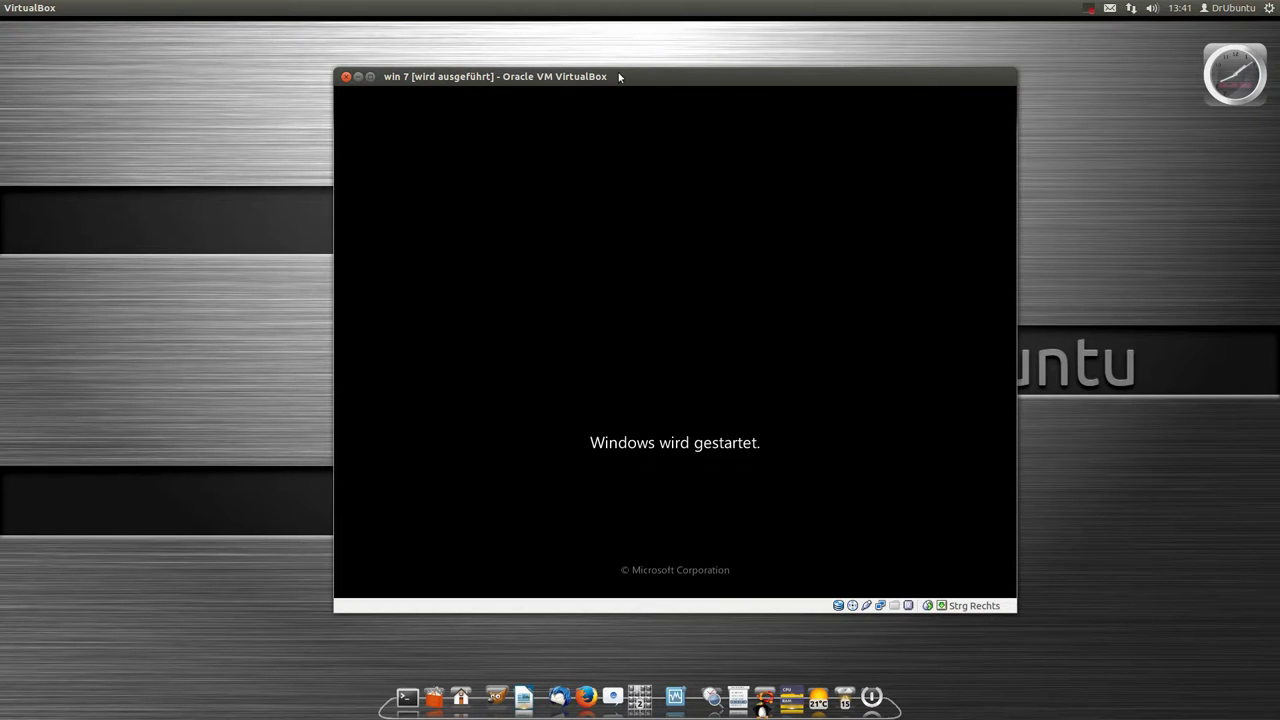
mouse_move(619, 77)
mouse_down()
mouse_move(562, 64)
mouse_move(611, 90)
mouse_up()
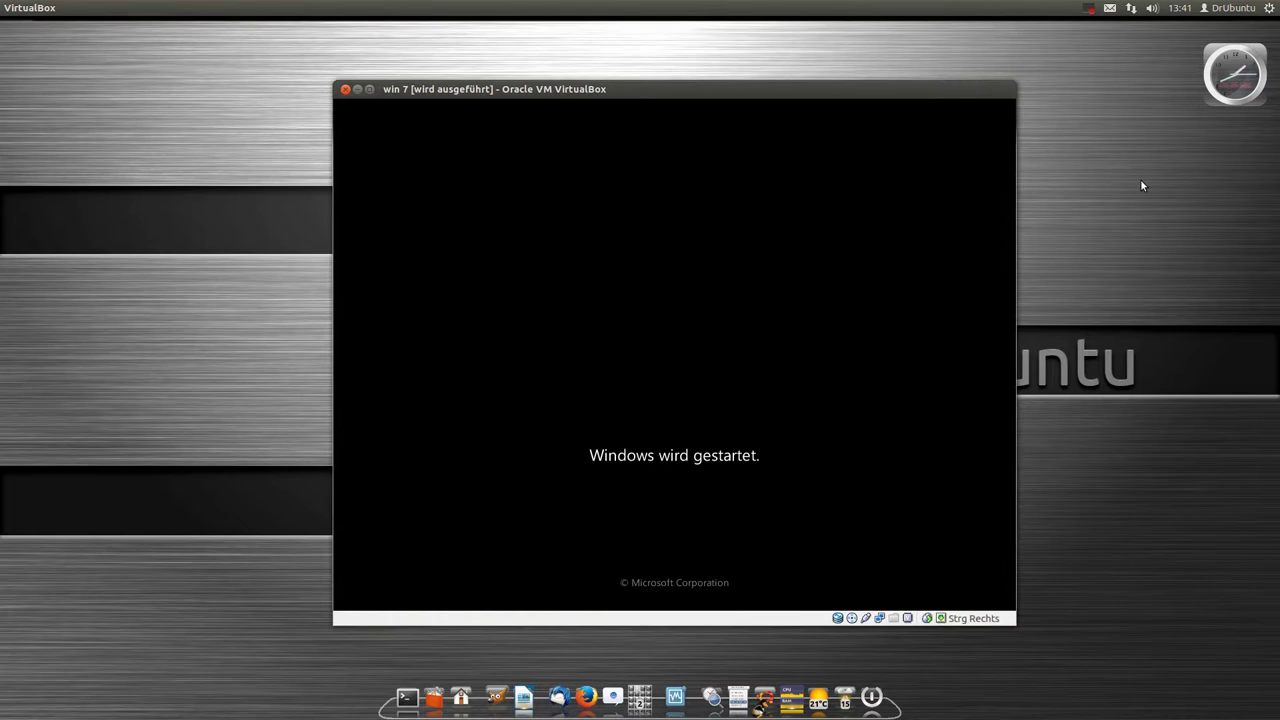
click(1092, 10)
click(1098, 27)
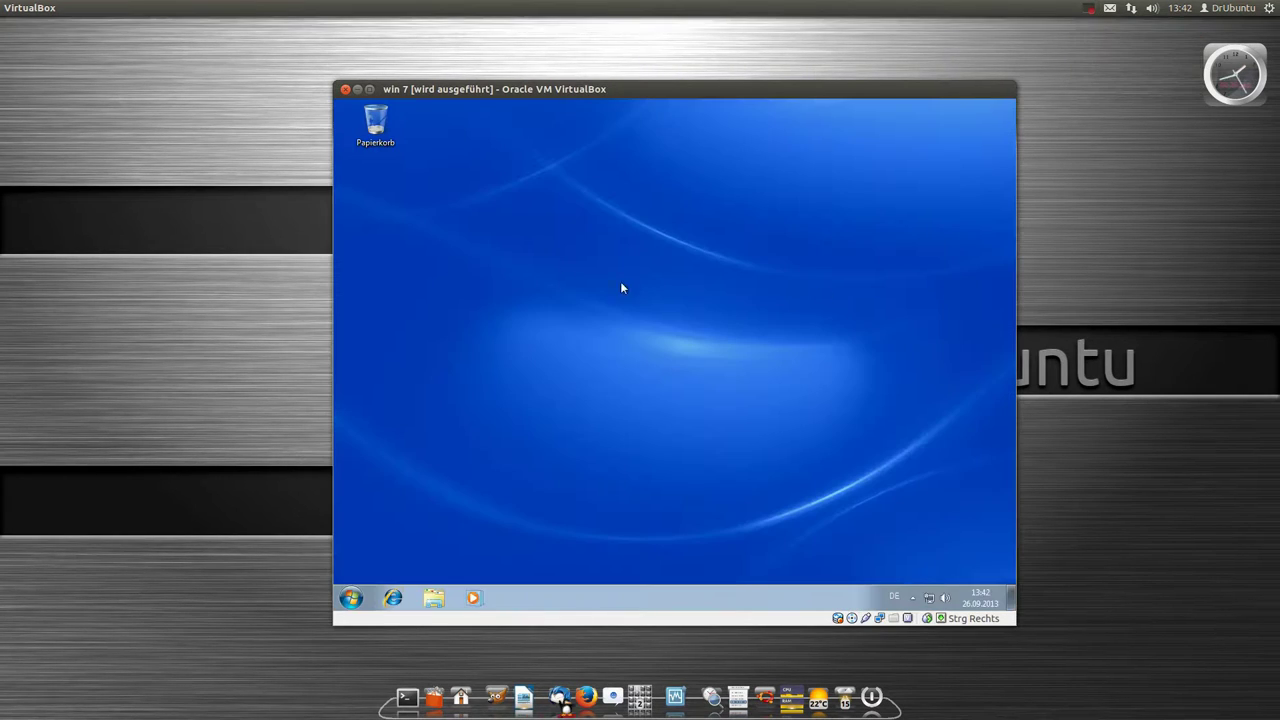
- Open the Windows screen resolution settings from the desktop's personalisation options and inspect the available resolutions
drag(571, 94, 503, 80)
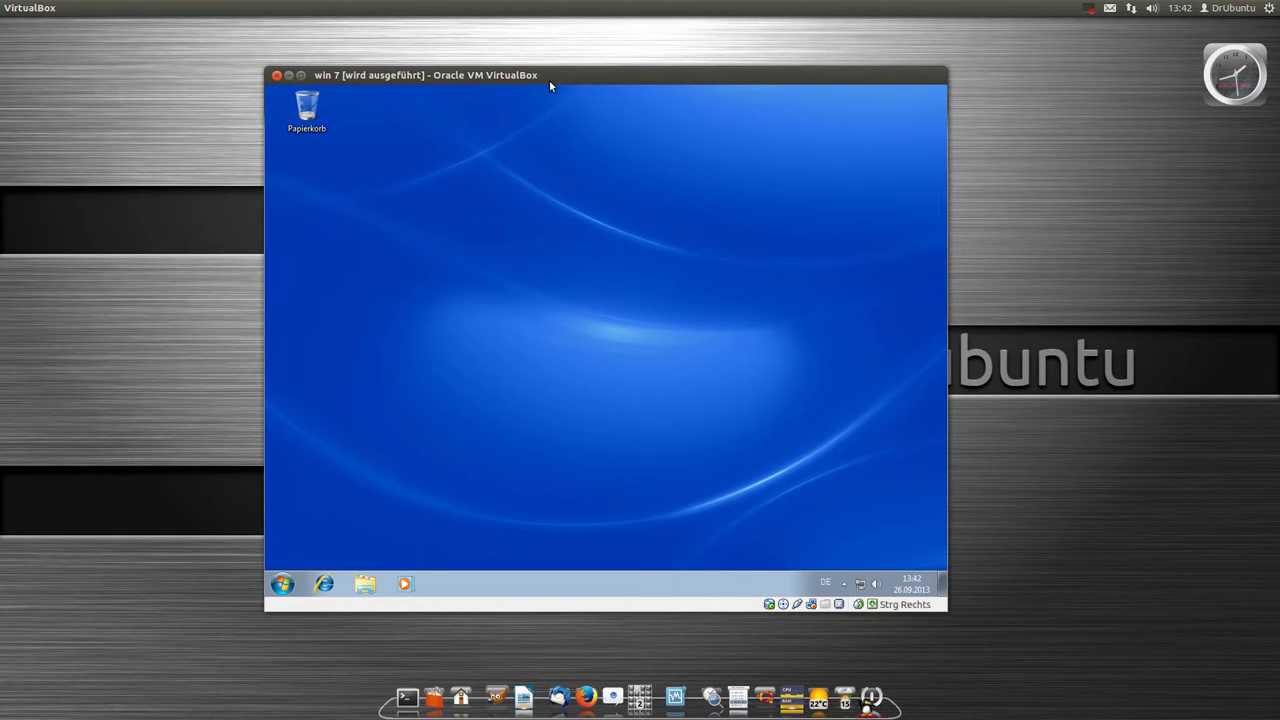
right_click(510, 304)
click(594, 447)
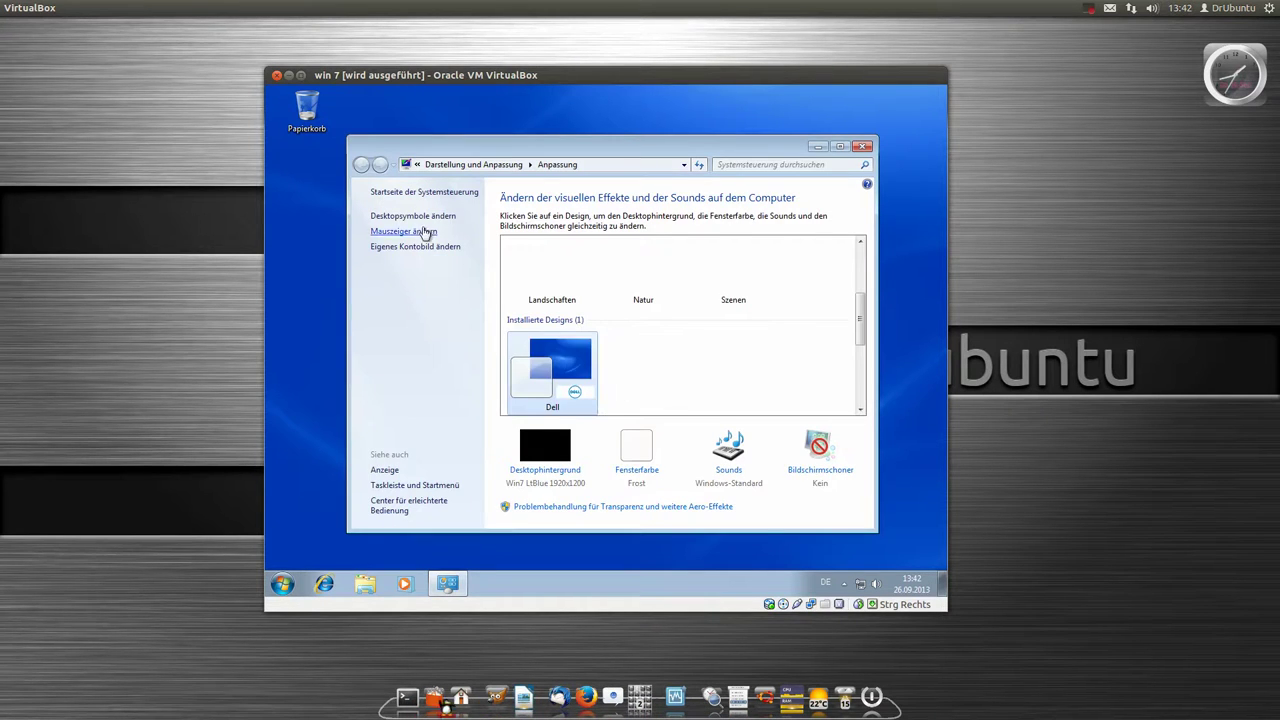
click(385, 470)
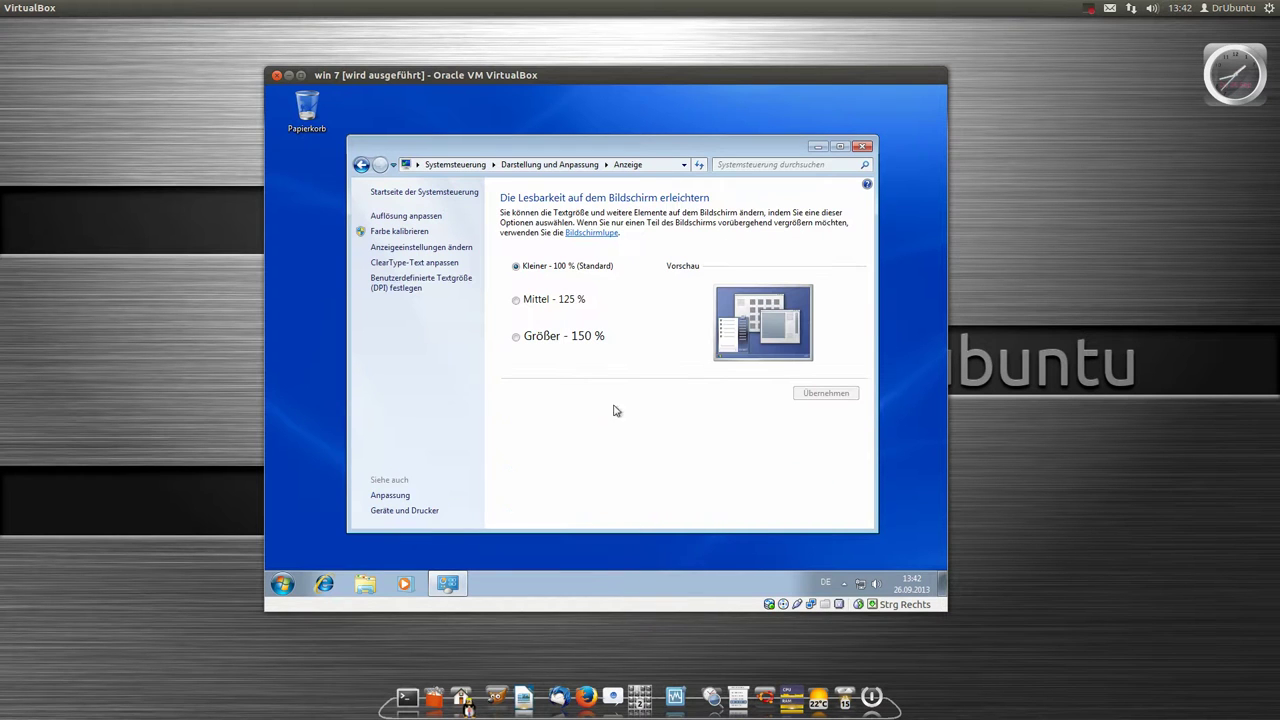
click(419, 218)
click(560, 331)
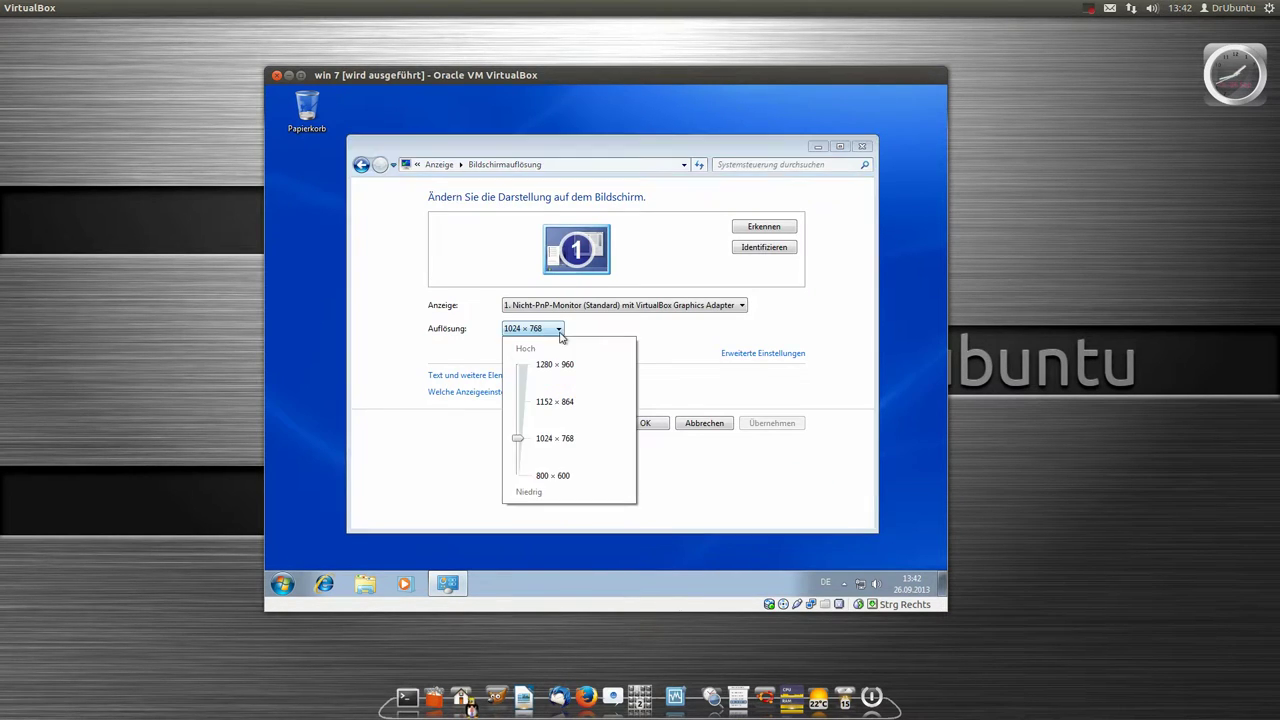
click(805, 408)
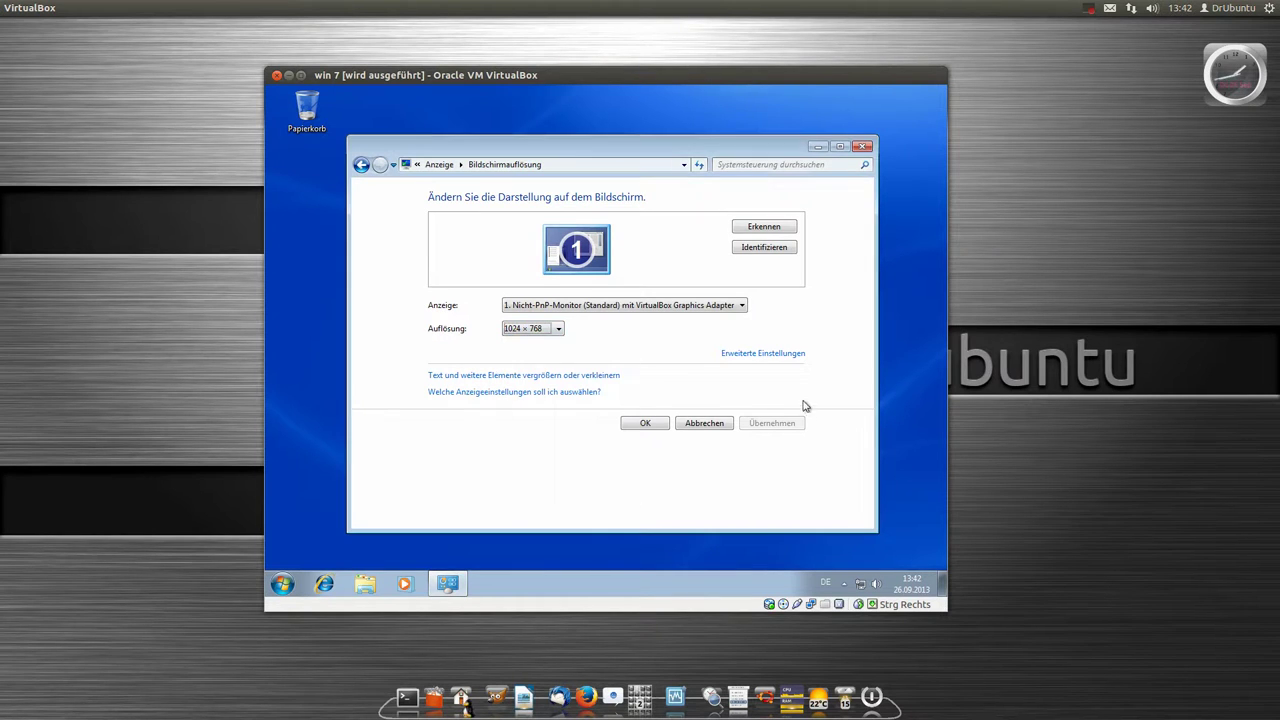
- Switch the win 7 machine to full-screen mode and close the screen resolution window
click(128, 9)
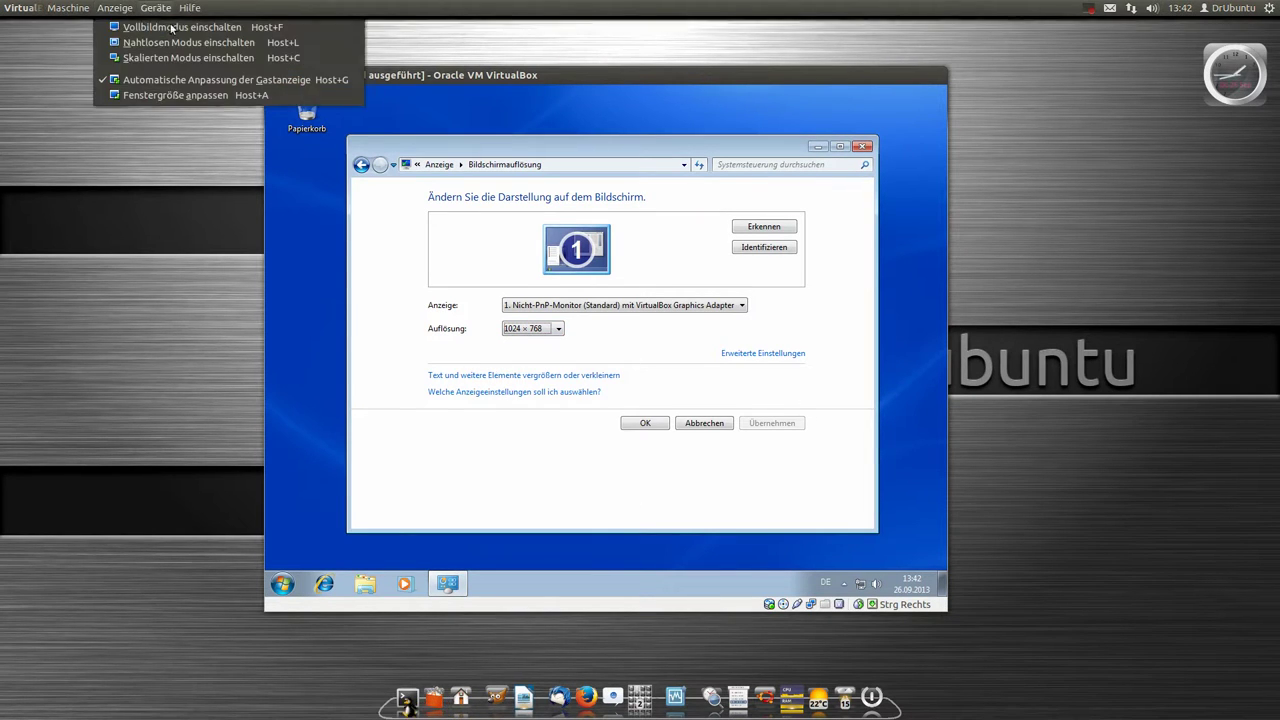
click(121, 26)
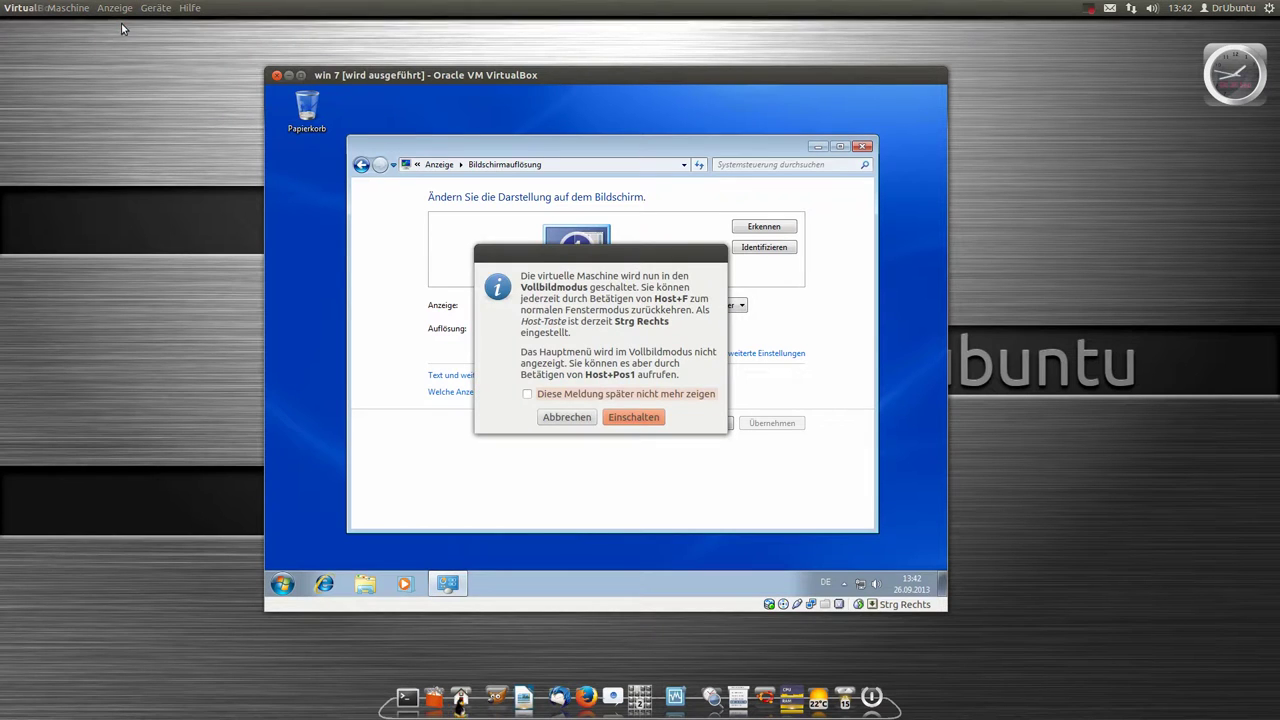
click(612, 417)
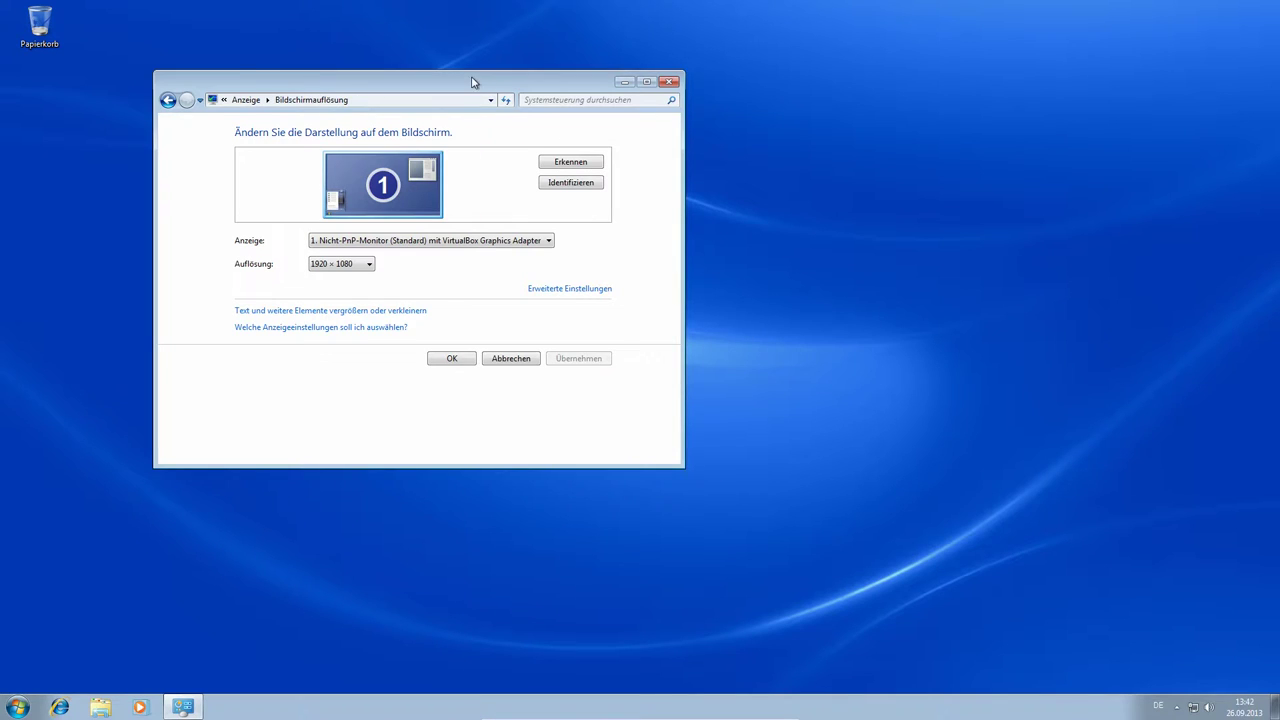
drag(473, 82, 608, 107)
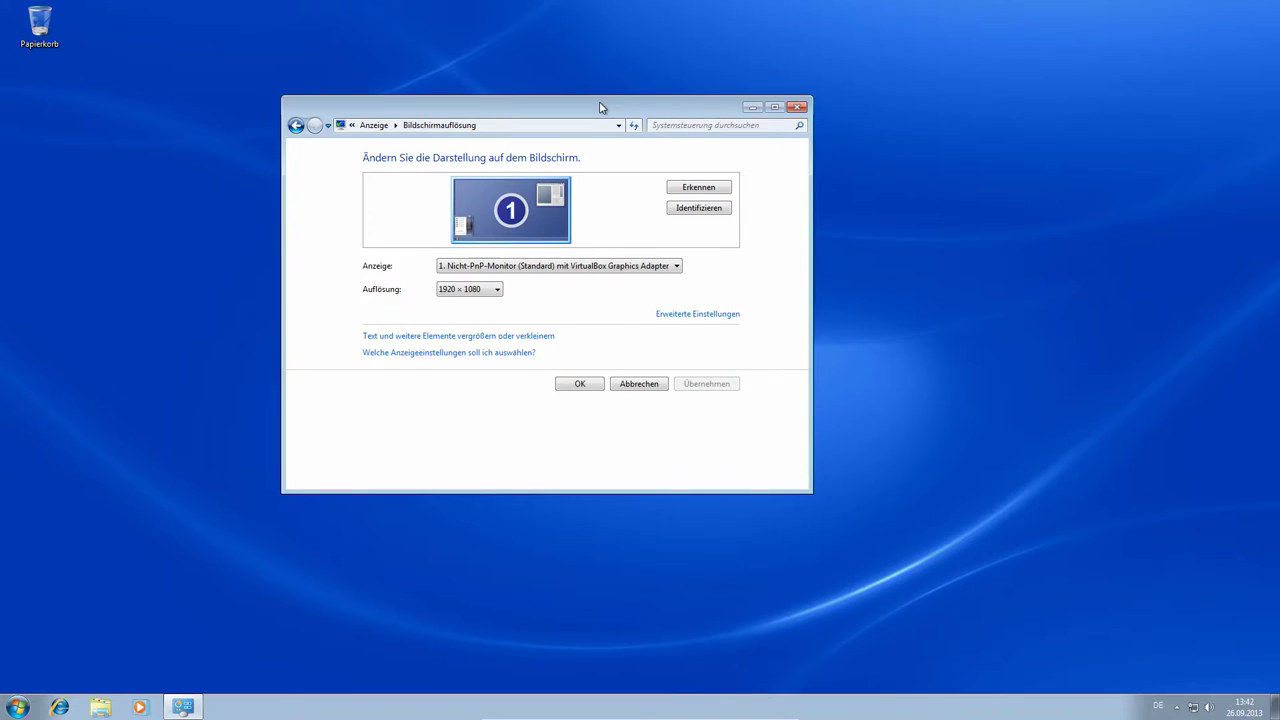
click(805, 108)
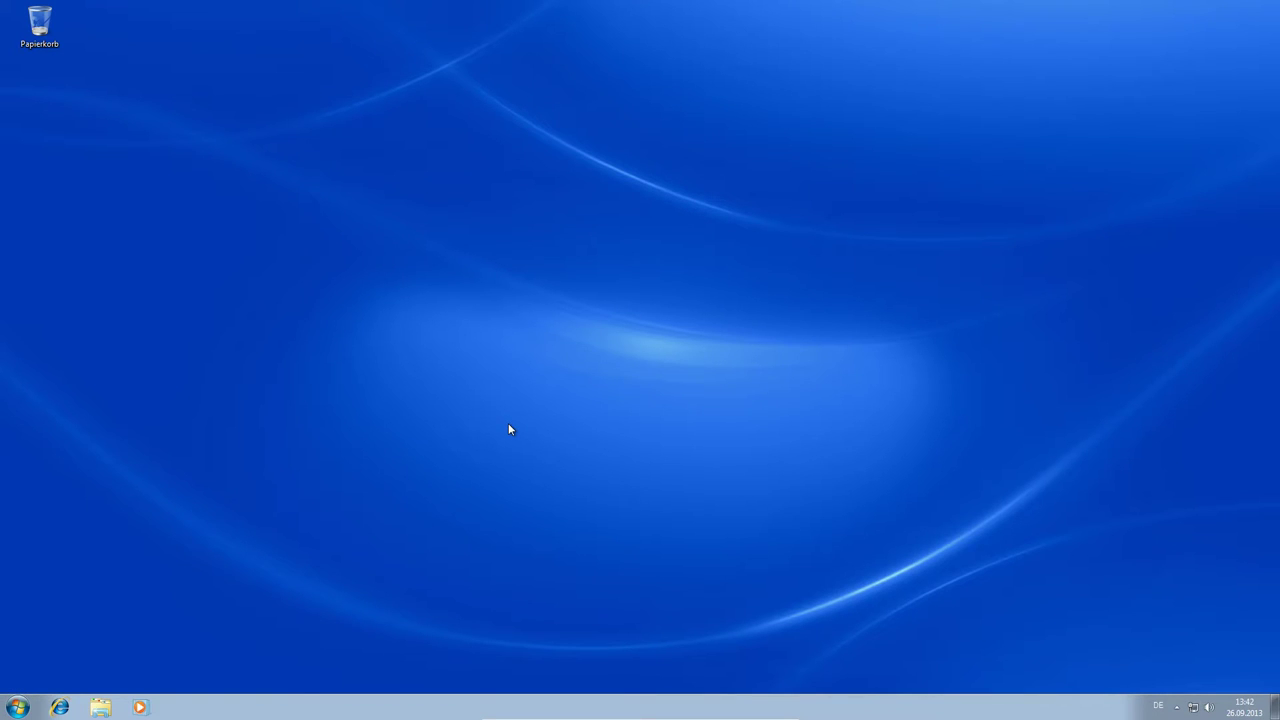
- Return the win 7 machine from full-screen mode to windowed mode
mouse_move(640, 718)
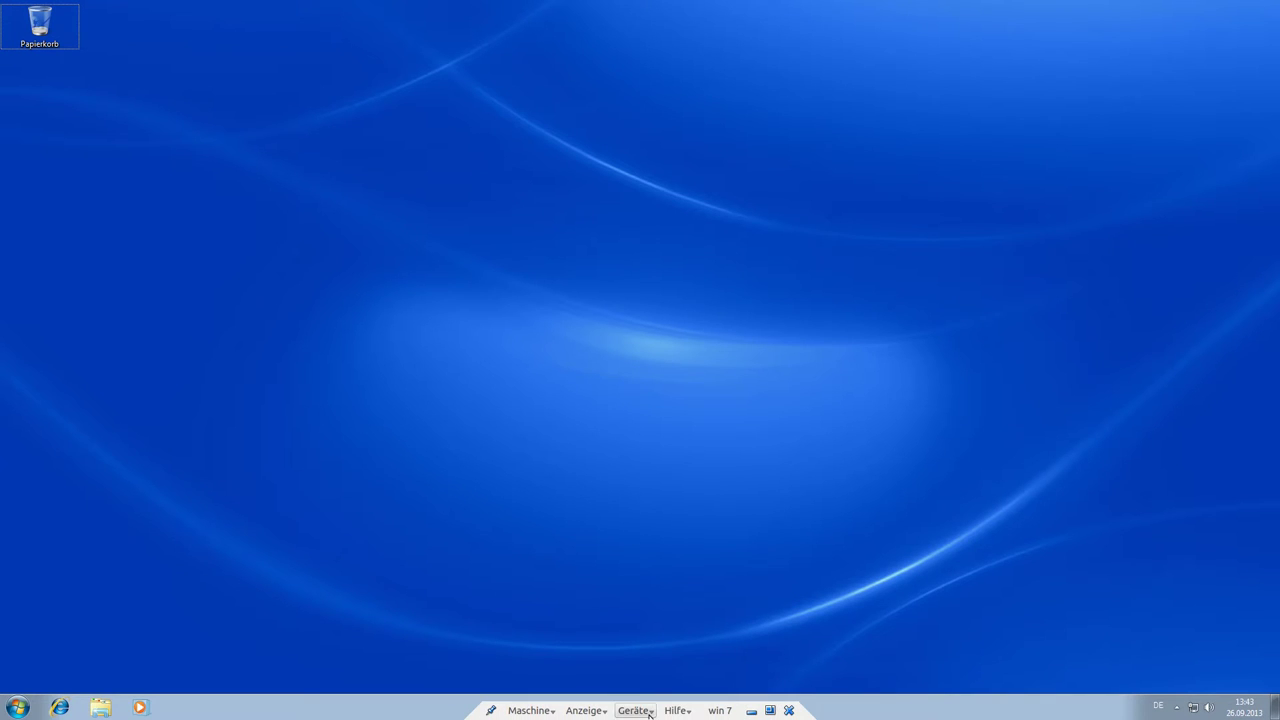
click(586, 710)
click(634, 646)
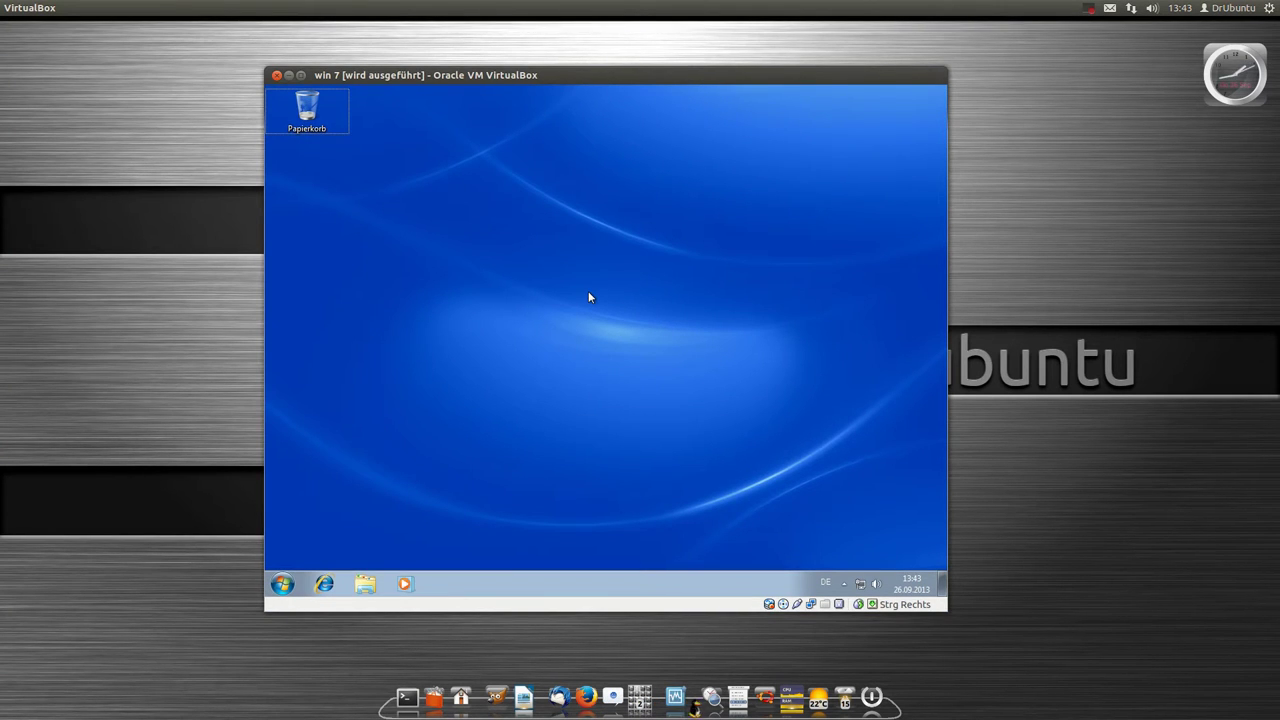
- Switch to the Ubuntu workspace showing the Systemüberwachung, review the host's system details, and return to the win 7 machine's workspace
click(34, 222)
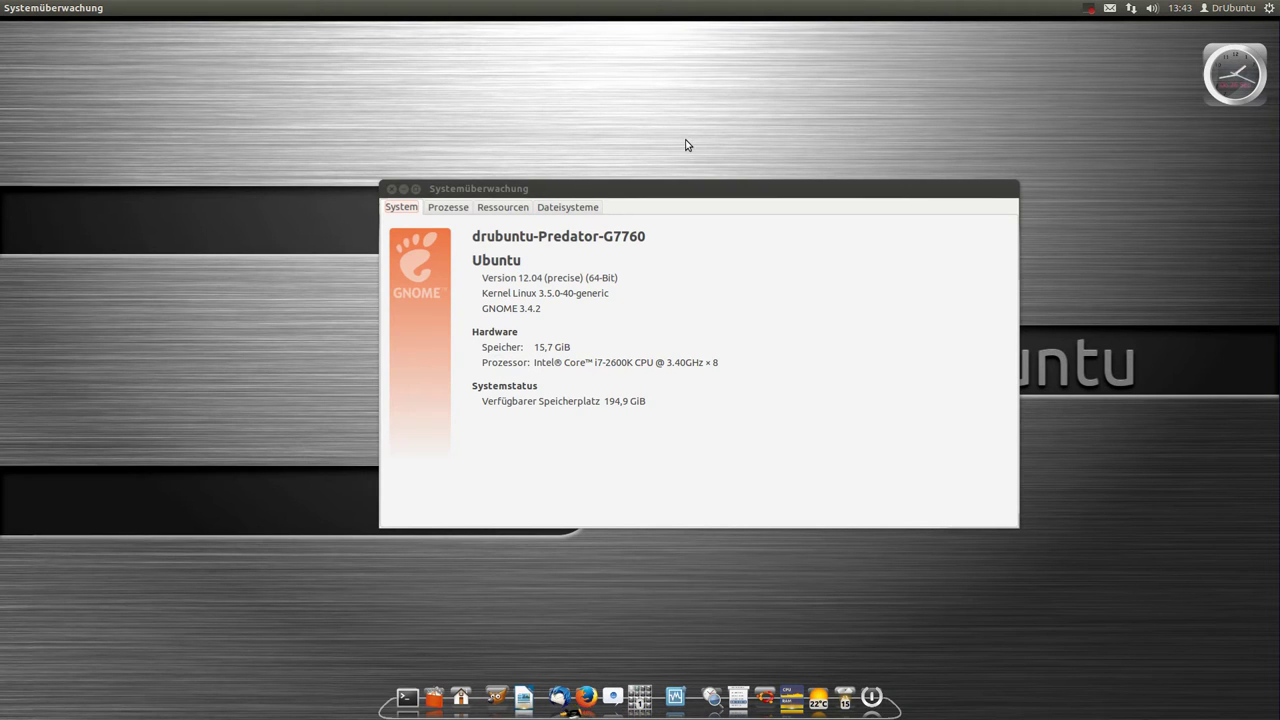
drag(681, 196, 669, 229)
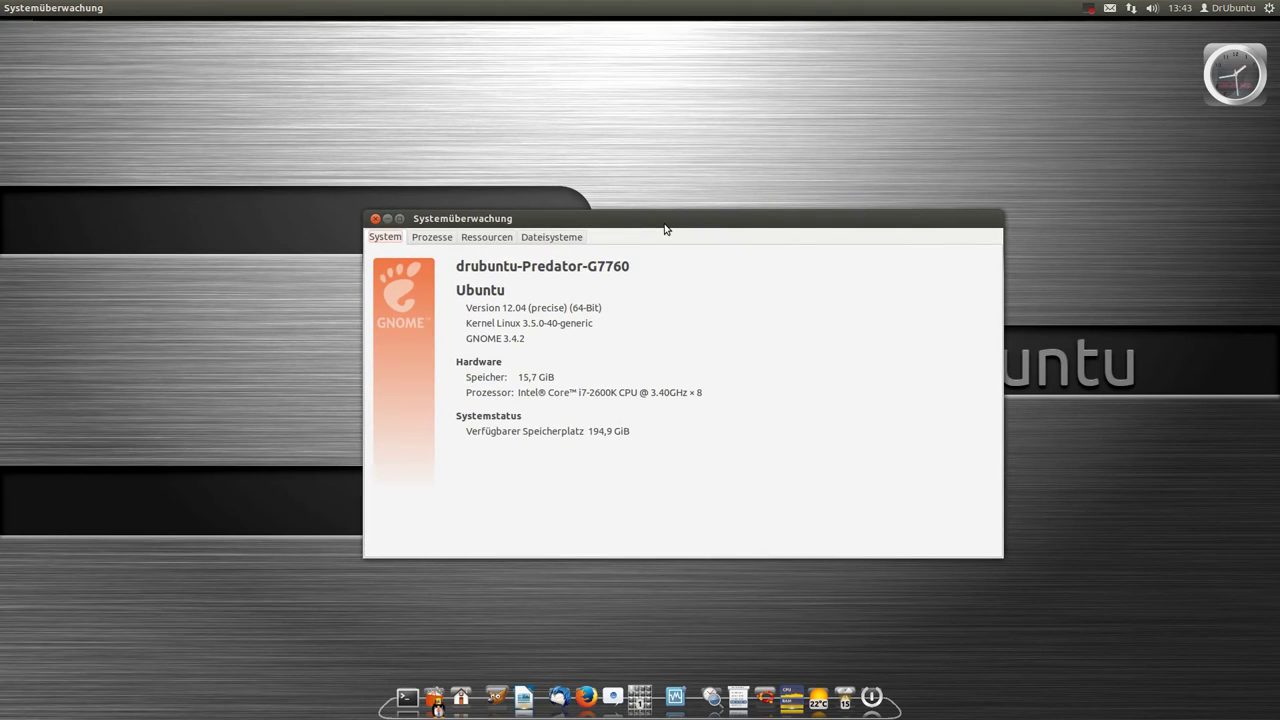
key(ctrl+alt+Right)
key(ctrl+alt+Left)
key(ctrl+alt+Right)
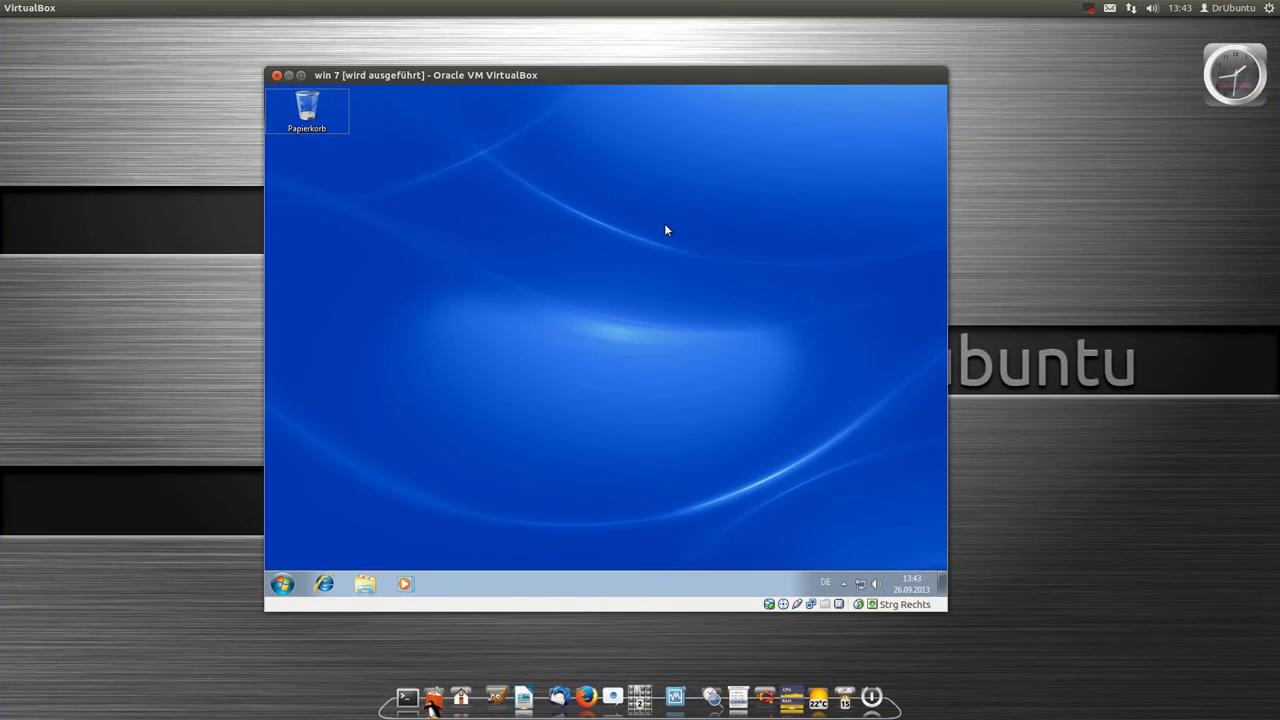